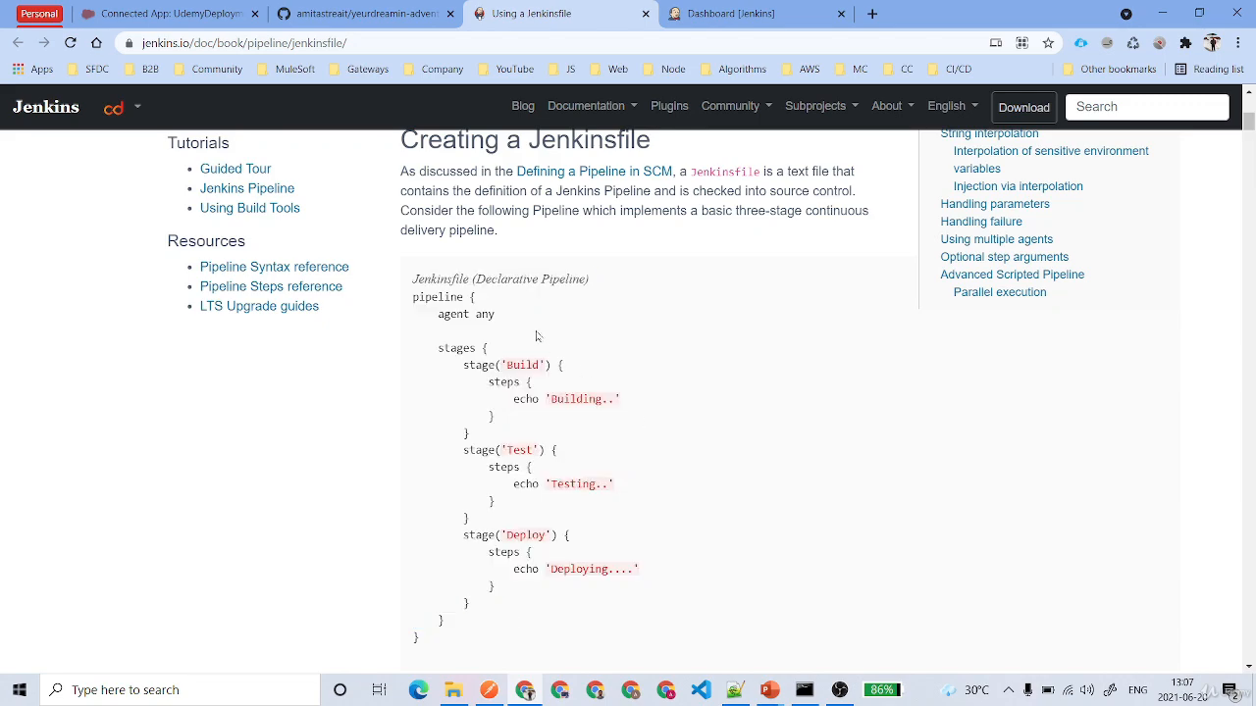
# - Examine the Build stage example in the Jenkinsfile documentation, including its make and archiveArtifacts steps
pyautogui.scroll(-10, 536, 336)
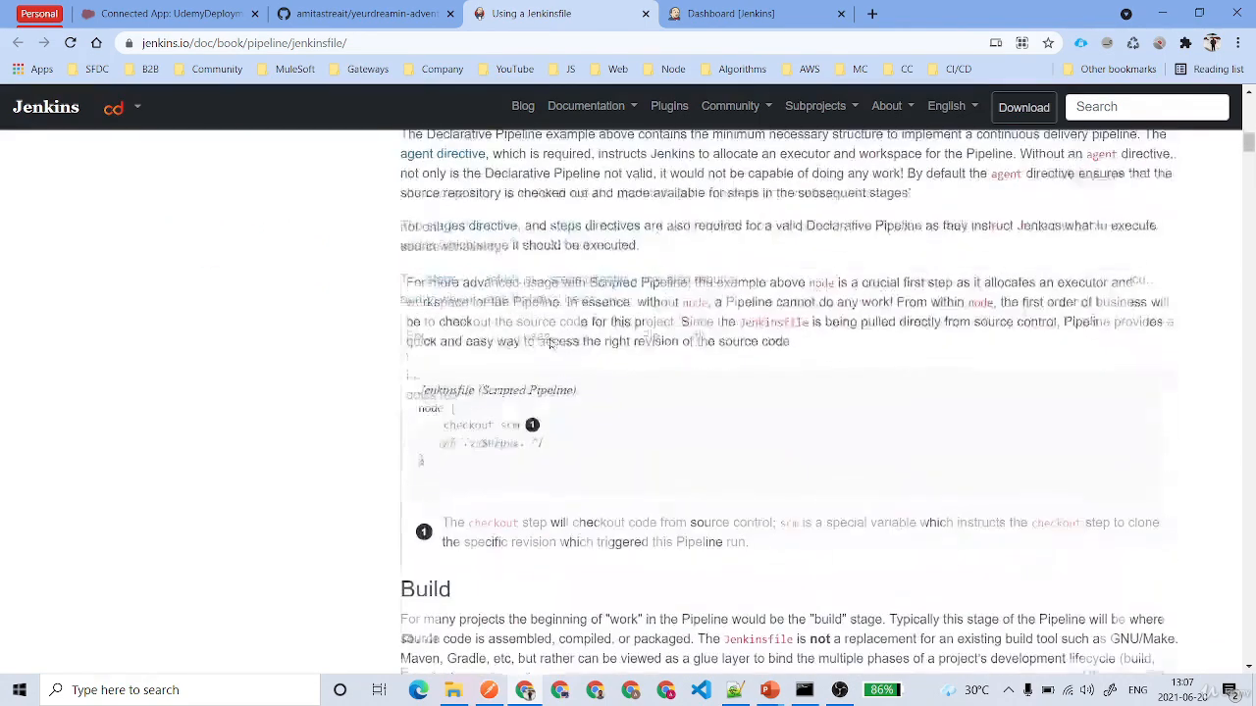
pyautogui.scroll(-2, 550, 344)
pyautogui.scroll(1, 575, 406)
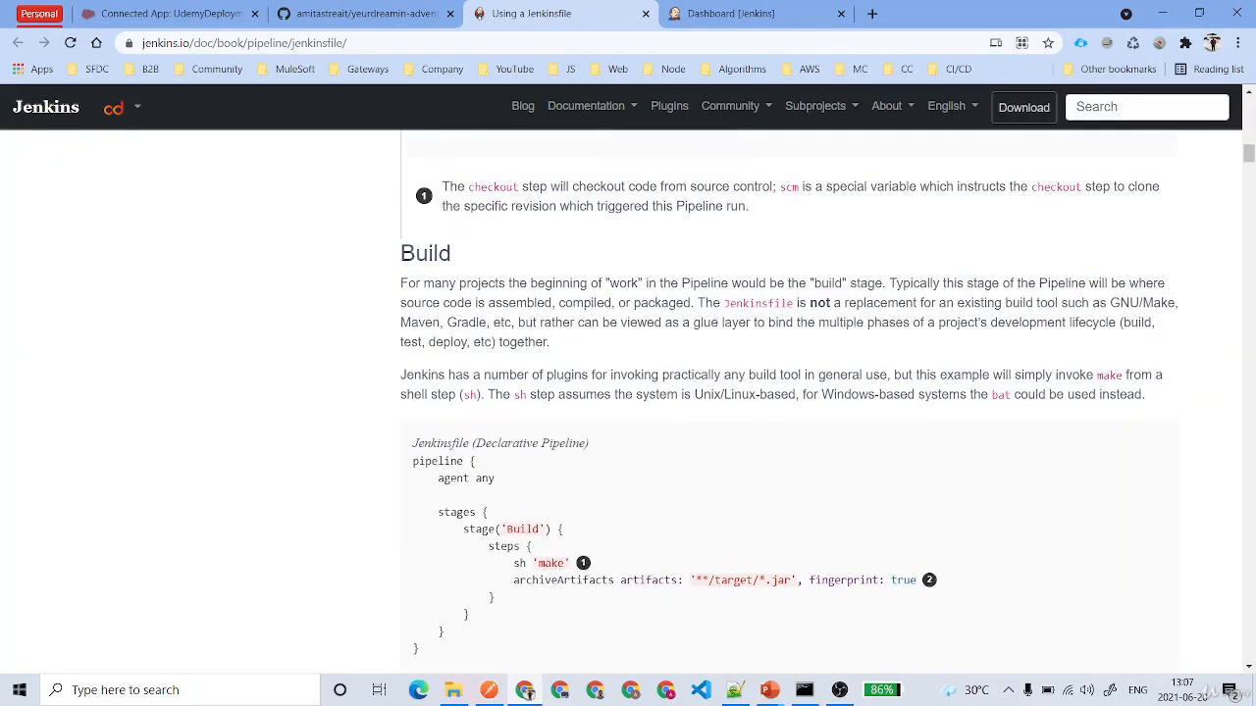
pyautogui.doubleClick(424, 253)
pyautogui.scroll(-1, 564, 488)
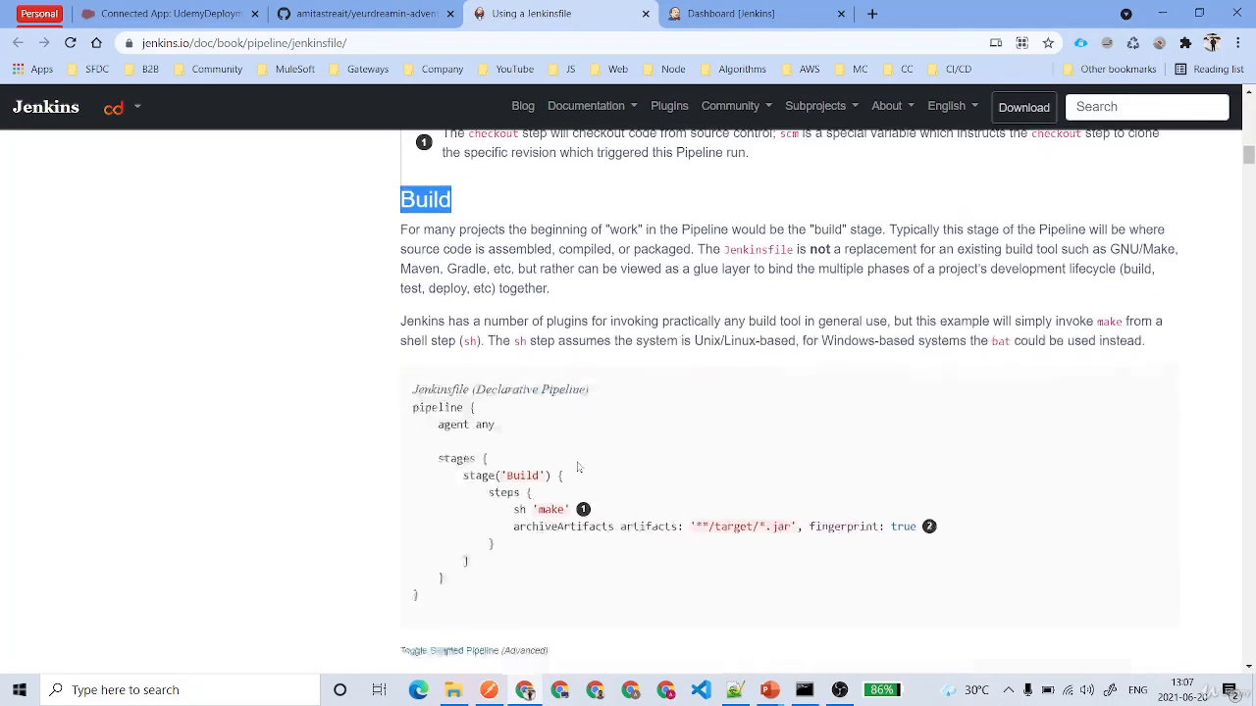
pyautogui.moveTo(579, 451); pyautogui.dragTo(496, 518)
pyautogui.click(561, 520)
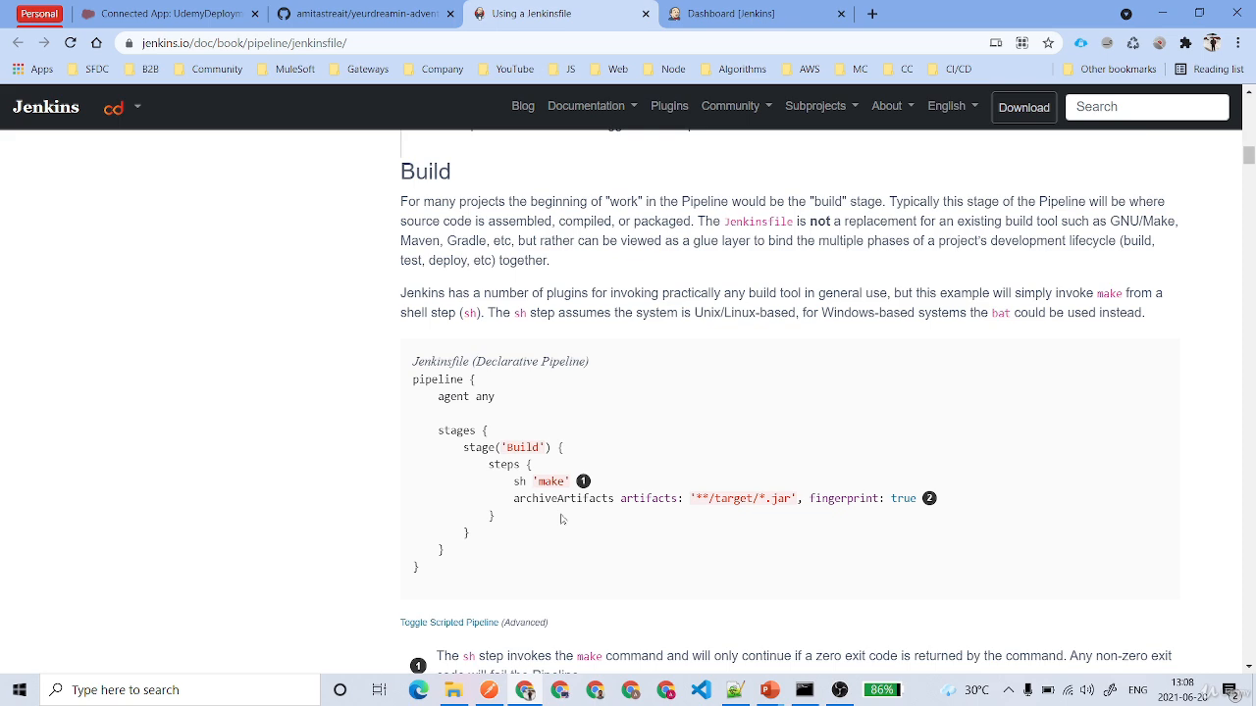
# - Examine the Test stage's sh and junit steps and the Deploy stage's currentBuild.result condition in the documentation examples
pyautogui.scroll(-9, 561, 520)
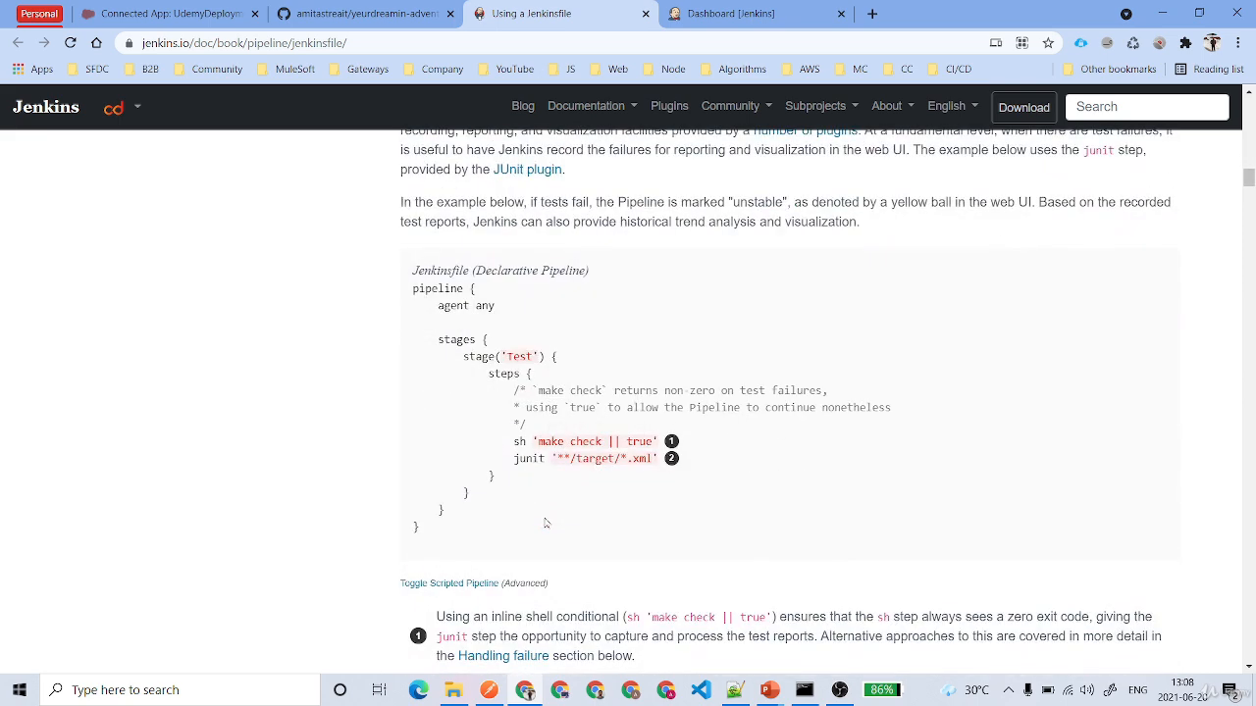
pyautogui.scroll(-1, 547, 523)
pyautogui.moveTo(506, 360); pyautogui.dragTo(716, 368)
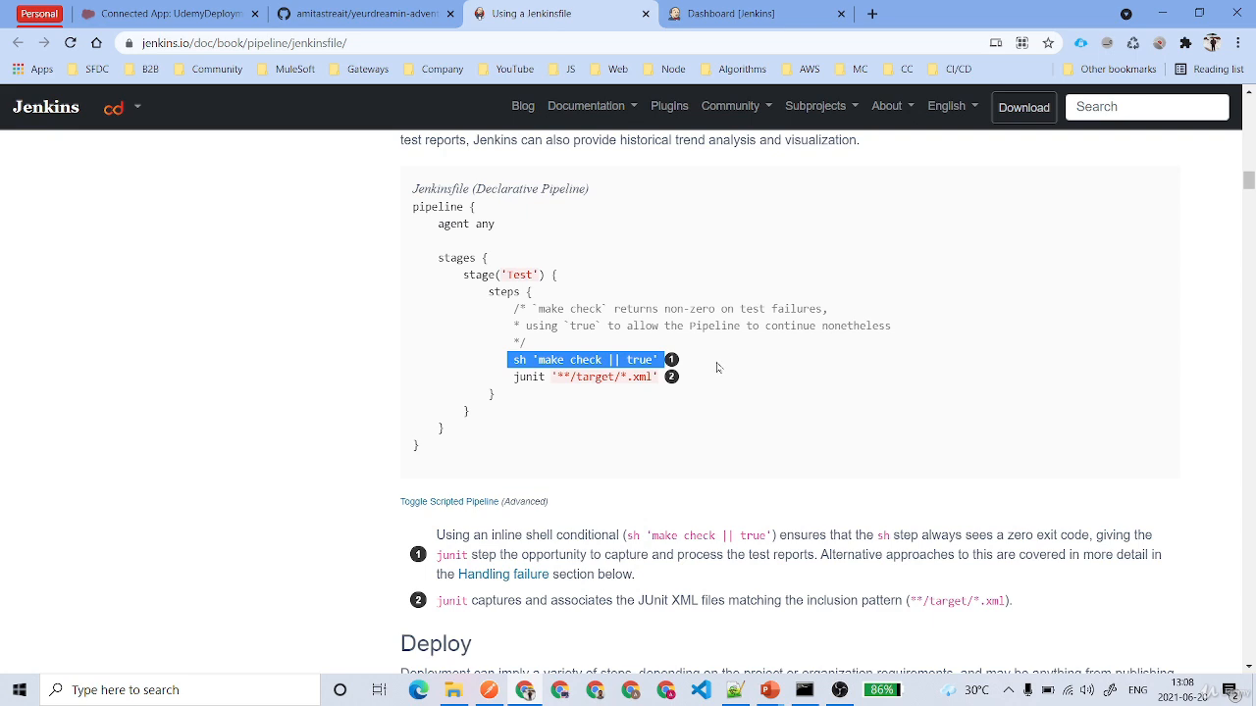
pyautogui.moveTo(510, 377); pyautogui.dragTo(727, 386)
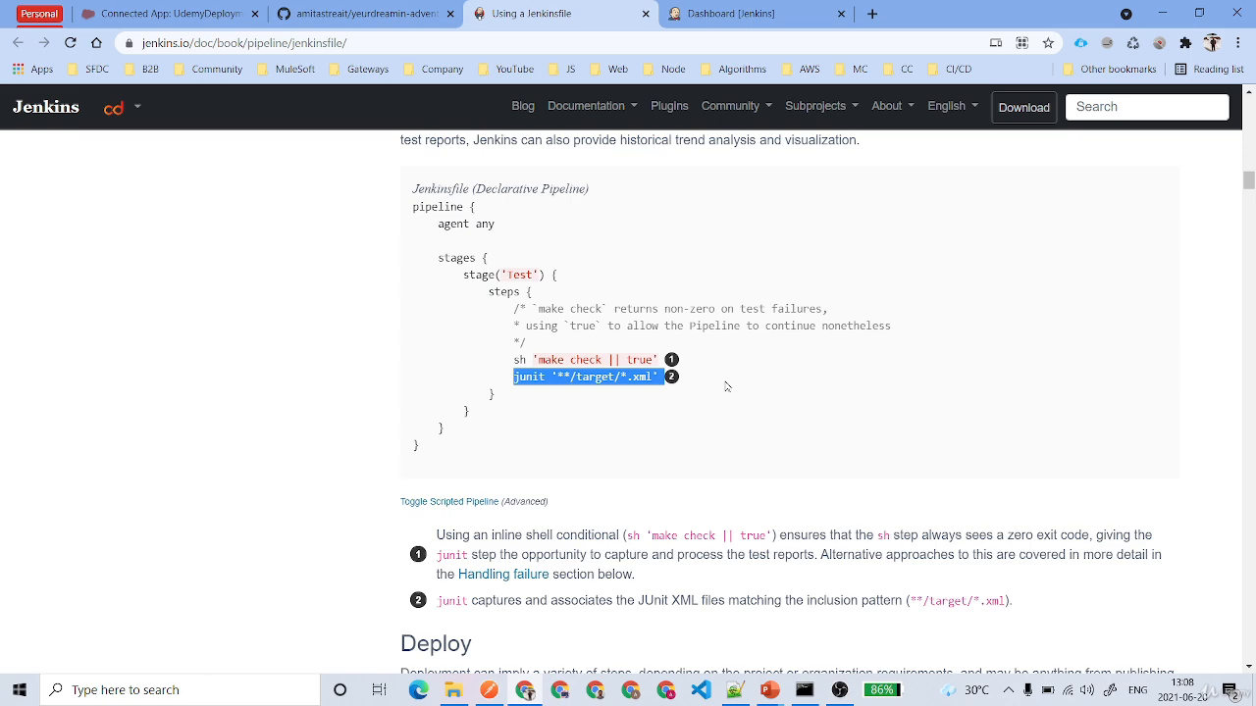
pyautogui.scroll(-6, 727, 387)
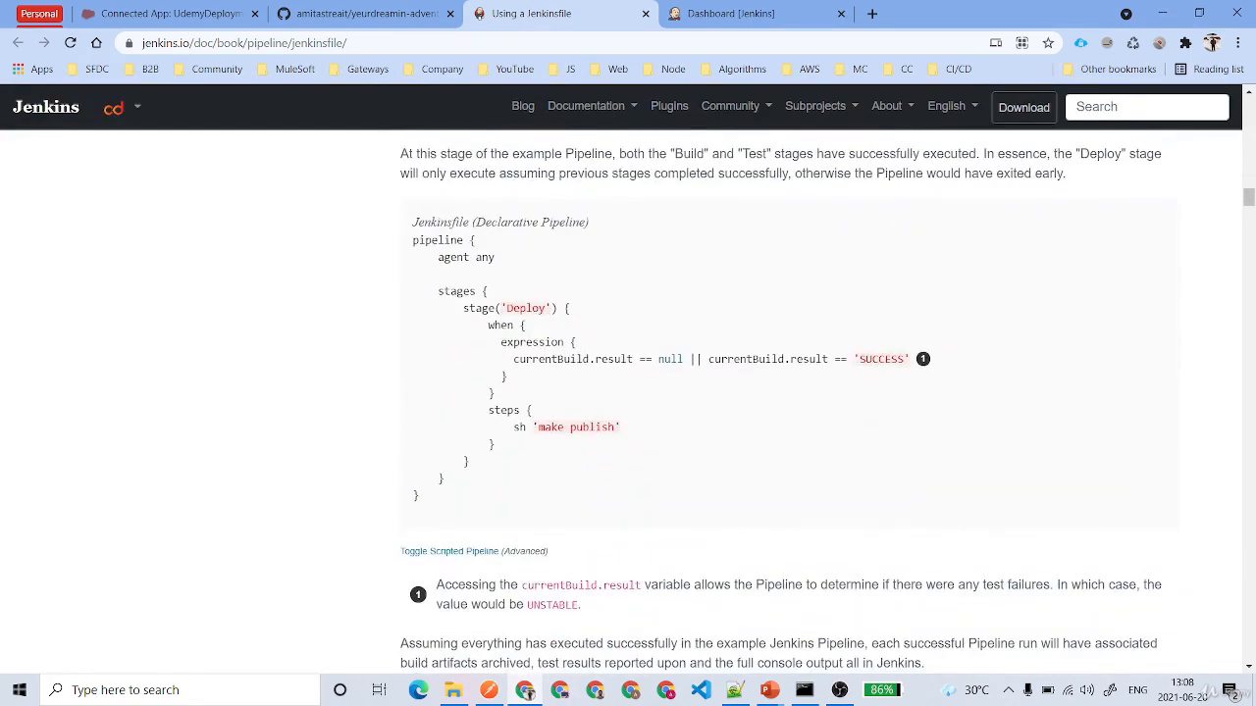
pyautogui.scroll(1, 727, 387)
pyautogui.doubleClick(525, 391)
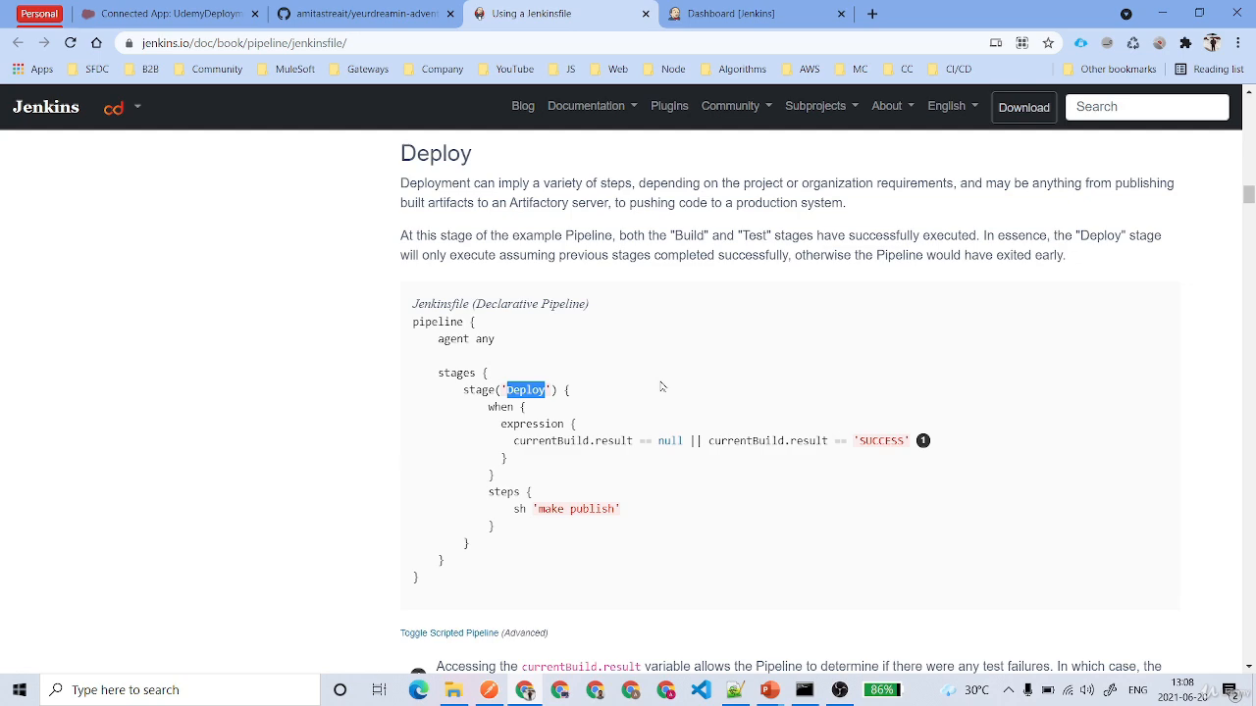
pyautogui.doubleClick(541, 440)
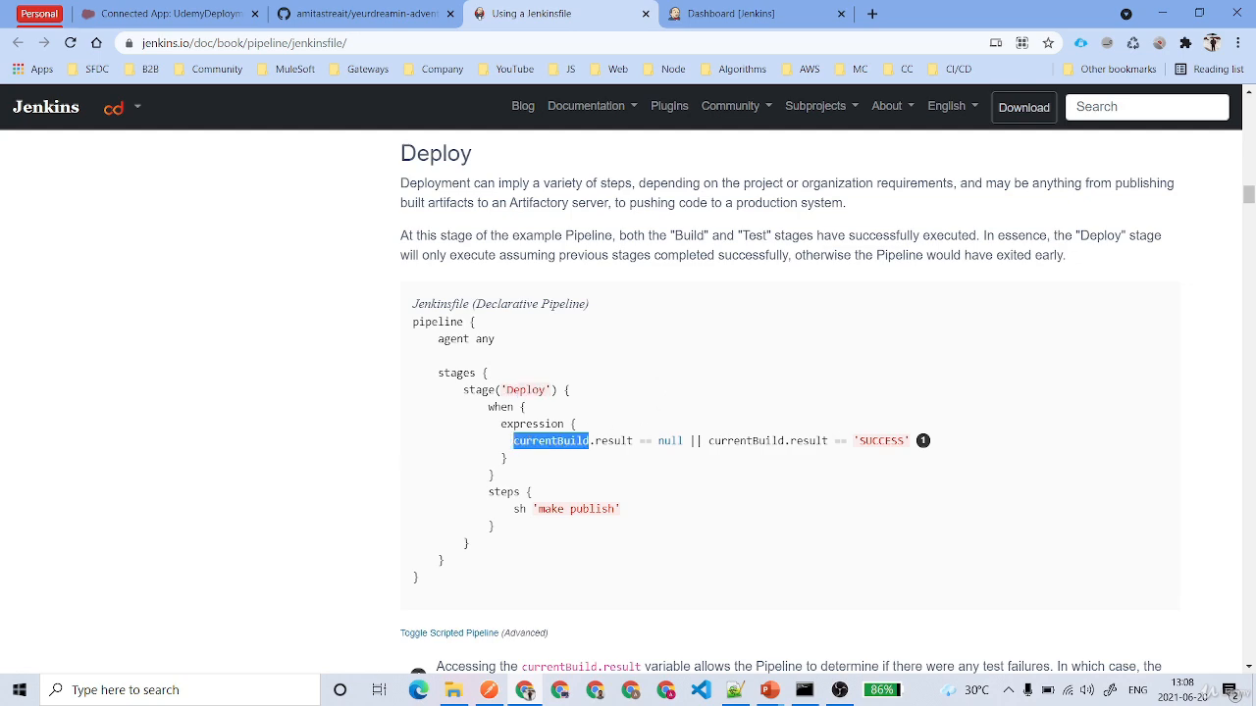
# - Examine the Using environment variables section, from BUILD_ID through the example echoing env.BUILD_ID and env.JENKINS_URL
pyautogui.scroll(-6, 542, 448)
pyautogui.scroll(1, 542, 448)
pyautogui.scroll(-2, 542, 448)
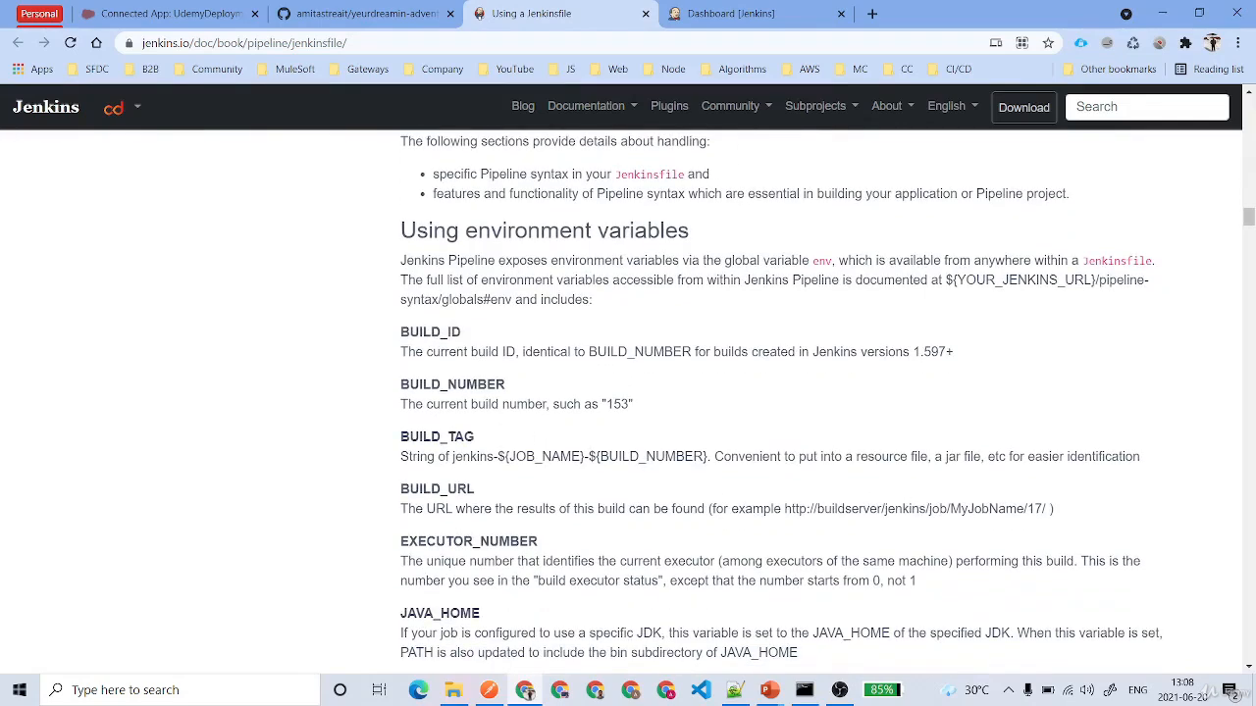
pyautogui.doubleClick(404, 333)
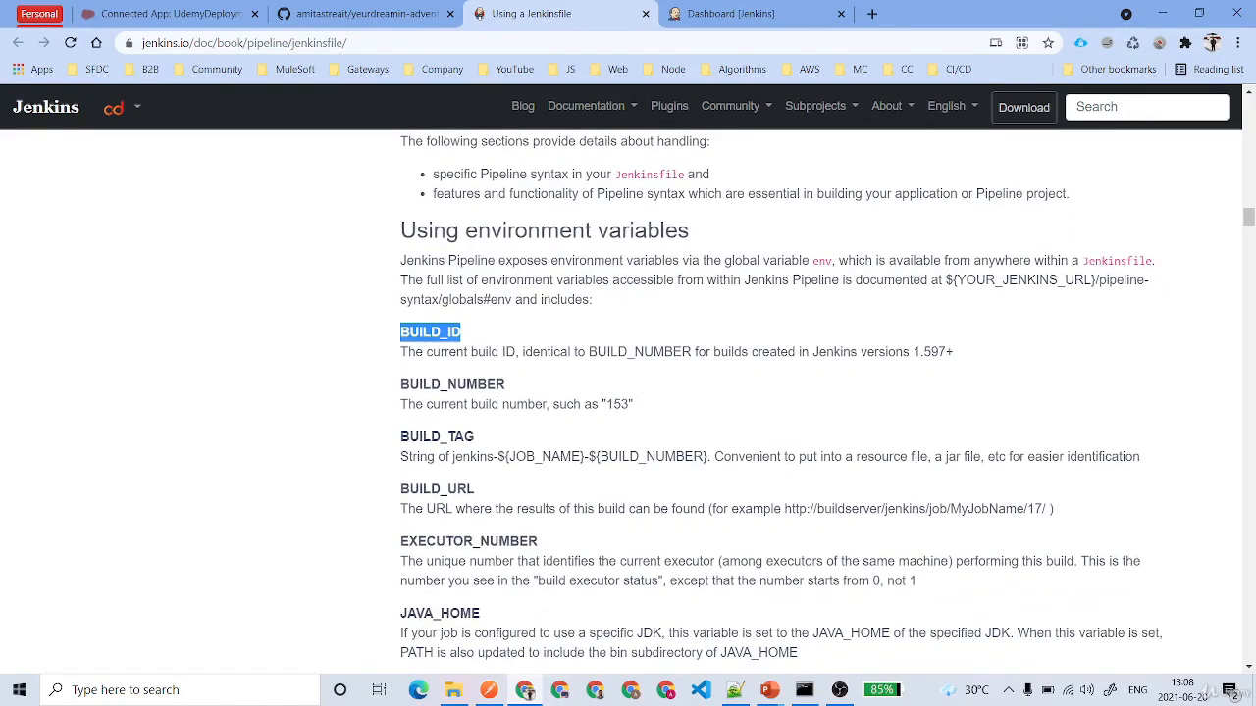
pyautogui.doubleClick(610, 435)
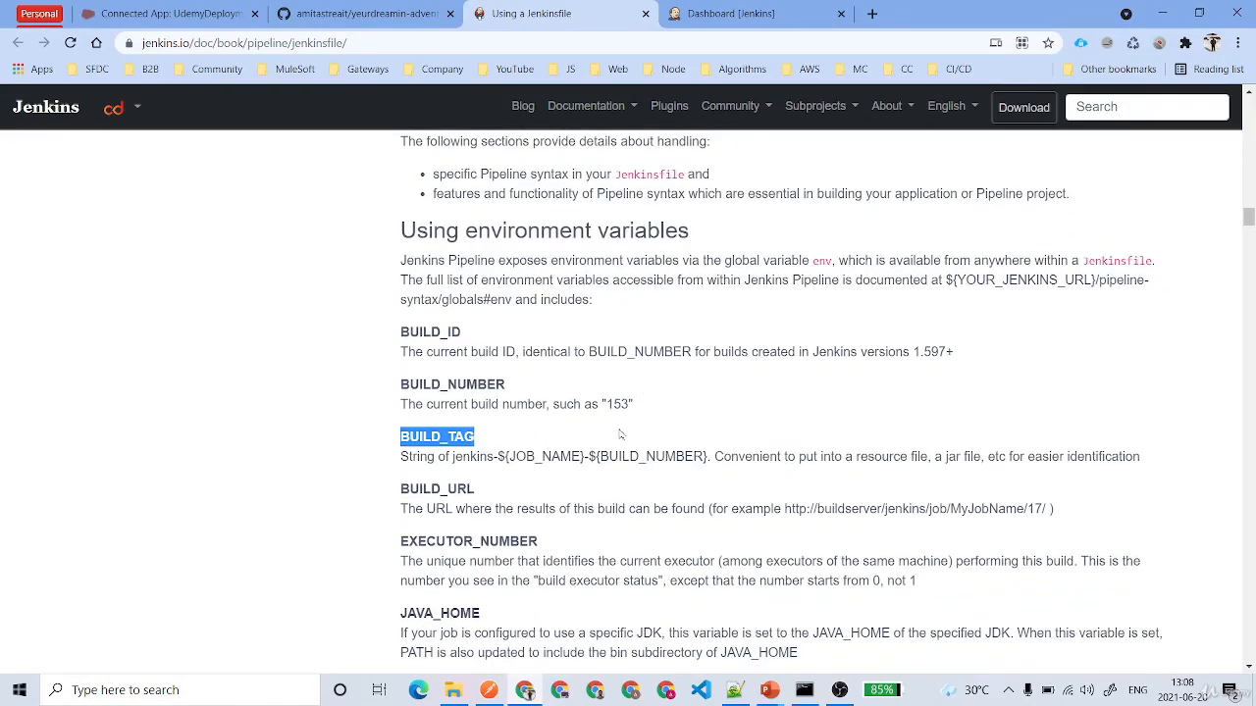
pyautogui.scroll(-1, 623, 435)
pyautogui.doubleClick(437, 408)
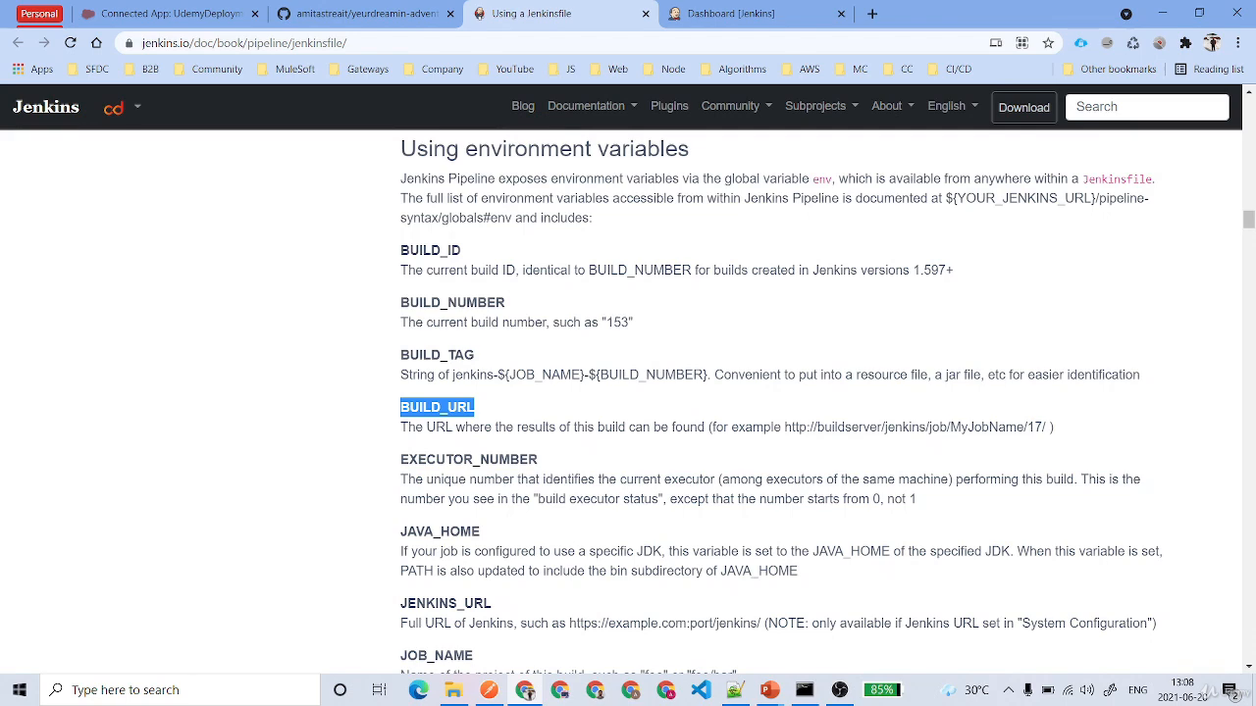
pyautogui.doubleClick(469, 457)
pyautogui.scroll(-3, 584, 340)
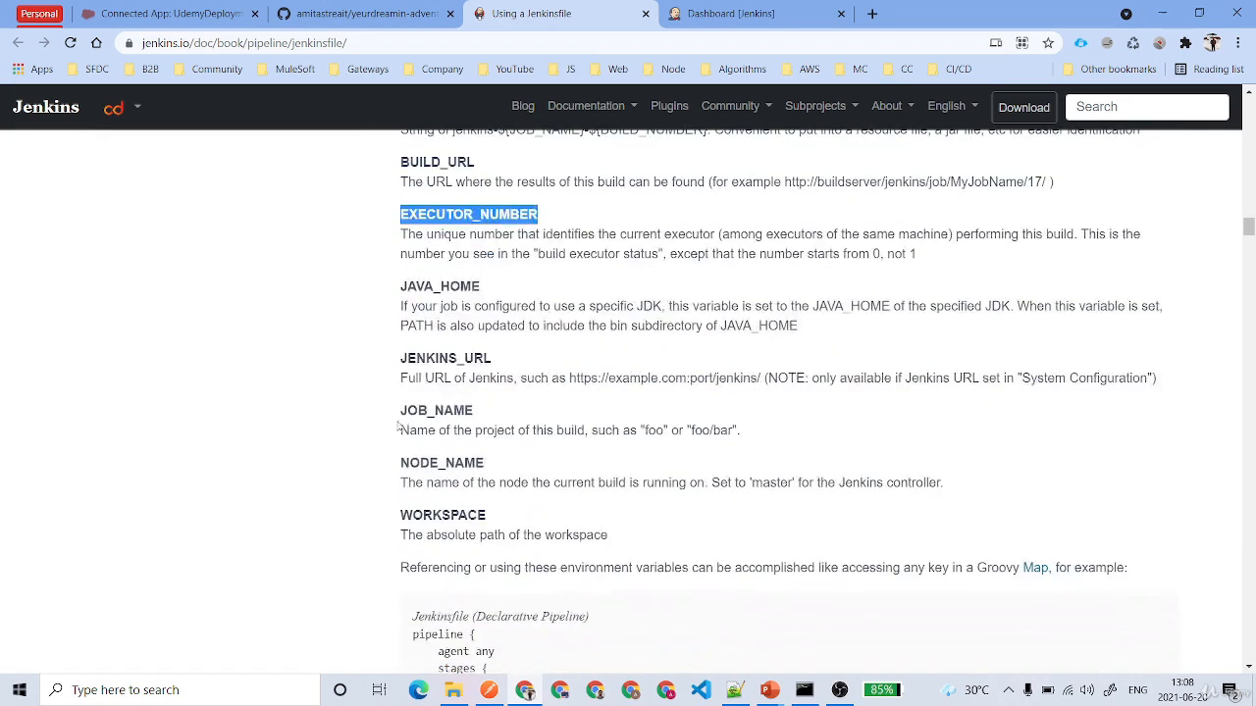
pyautogui.scroll(-4, 578, 398)
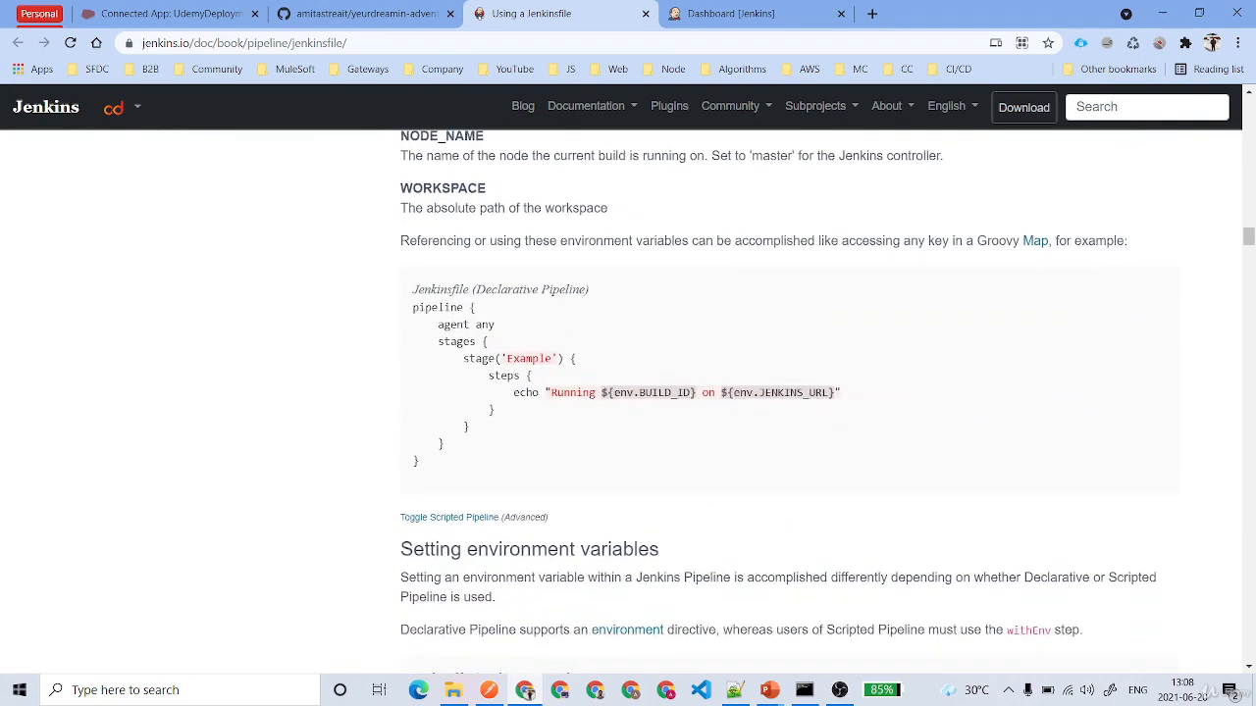
pyautogui.moveTo(507, 392); pyautogui.dragTo(897, 402)
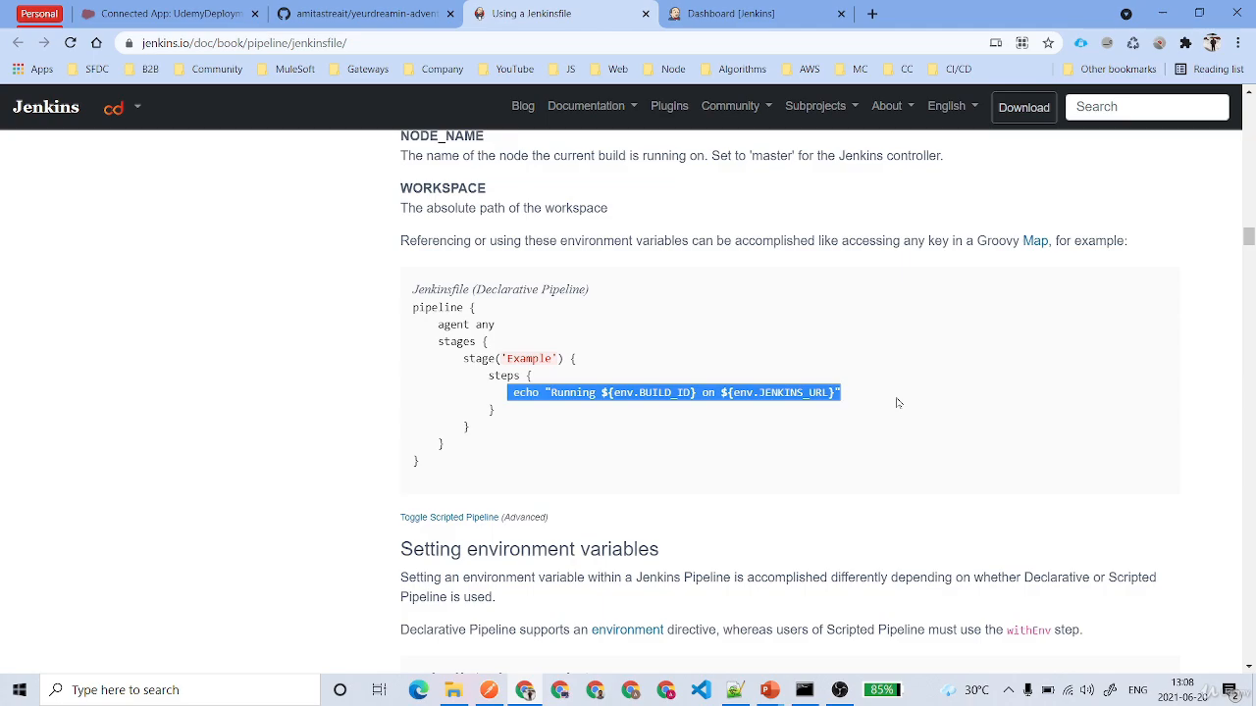
# - Select the complete three-stage Declarative Pipeline example under Creating a Jenkinsfile, with its Build, Test and Deploy stages
pyautogui.scroll(20, 896, 403)
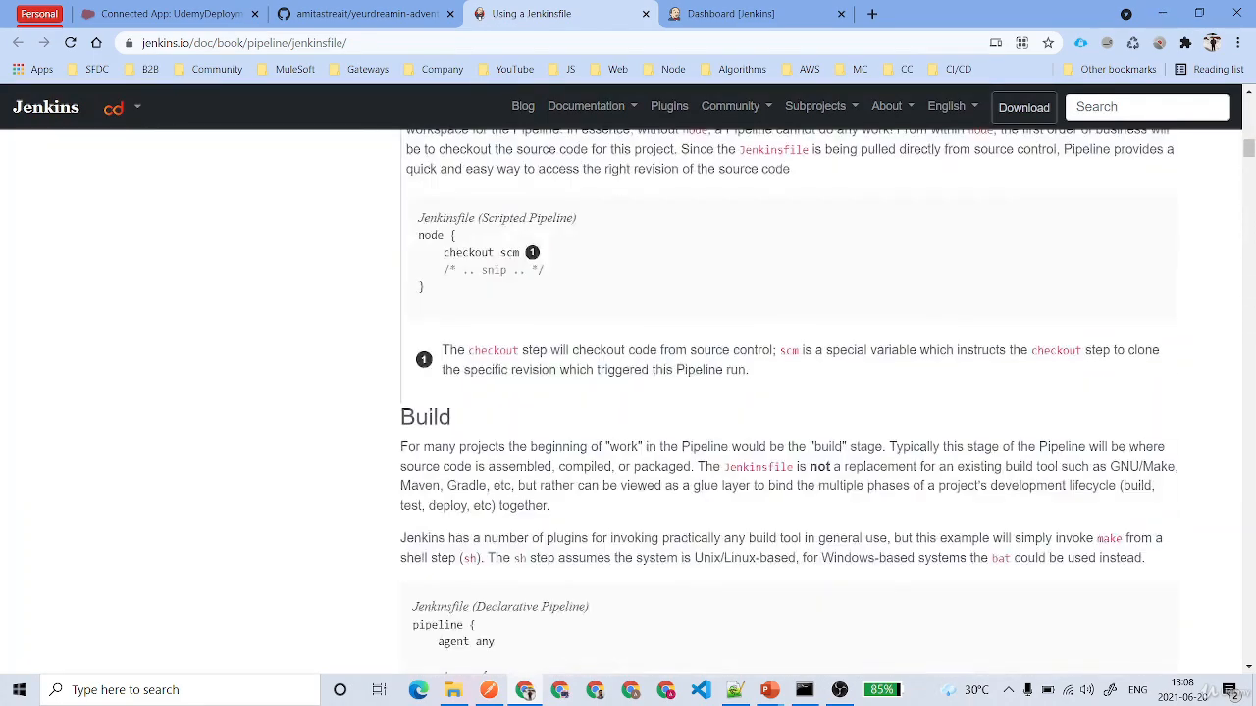
pyautogui.scroll(-5, 776, 421)
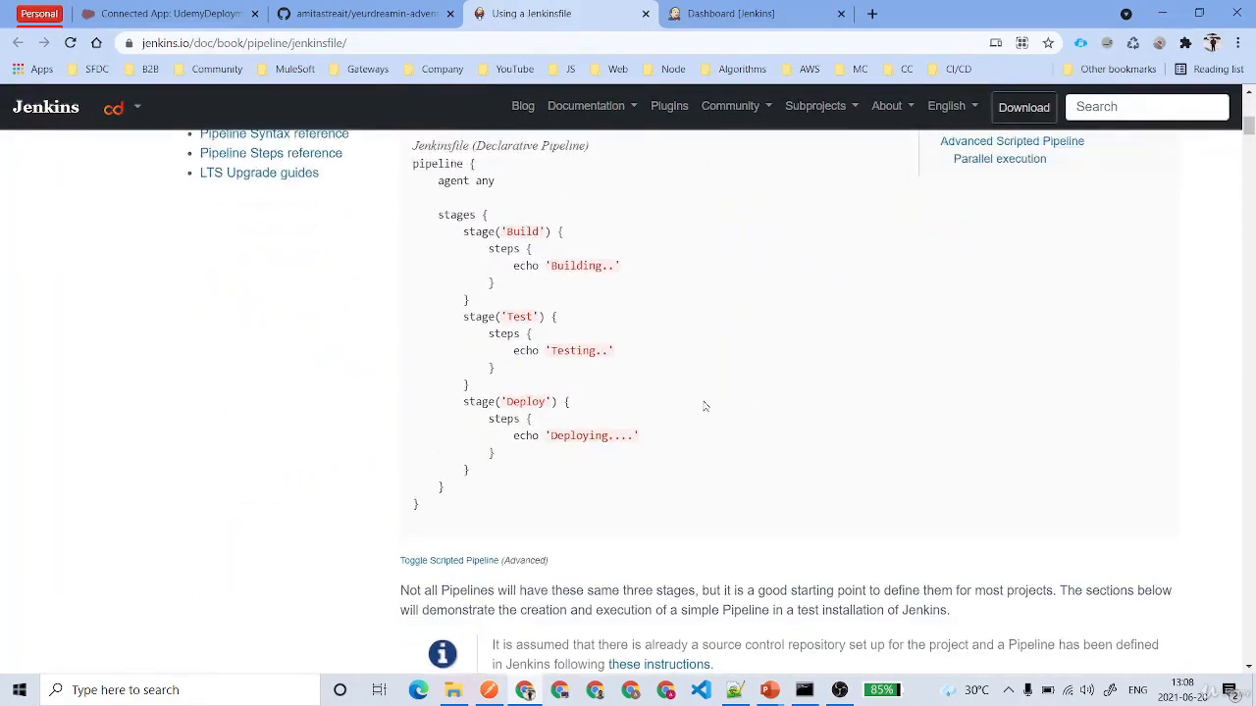
pyautogui.moveTo(413, 214); pyautogui.dragTo(506, 566)
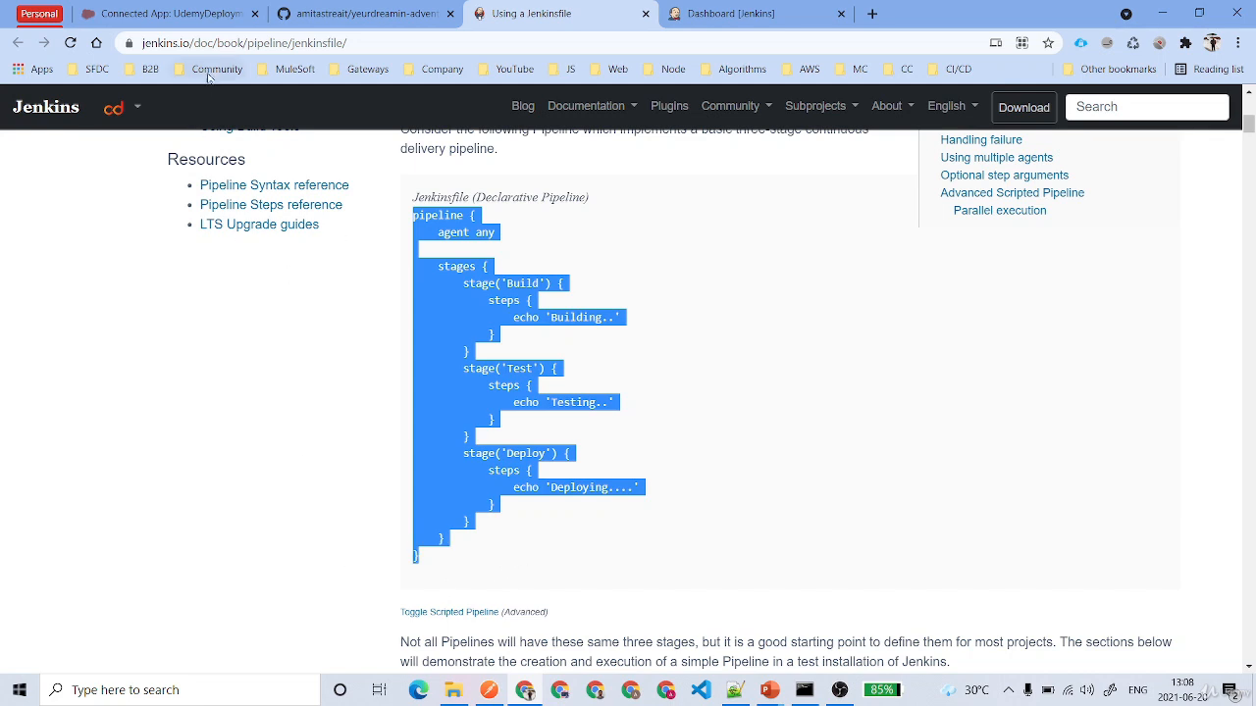
# - Switch to the local Jenkins dashboard and create a new Pipeline item named PipelineDemo
pyautogui.click(775, 14)
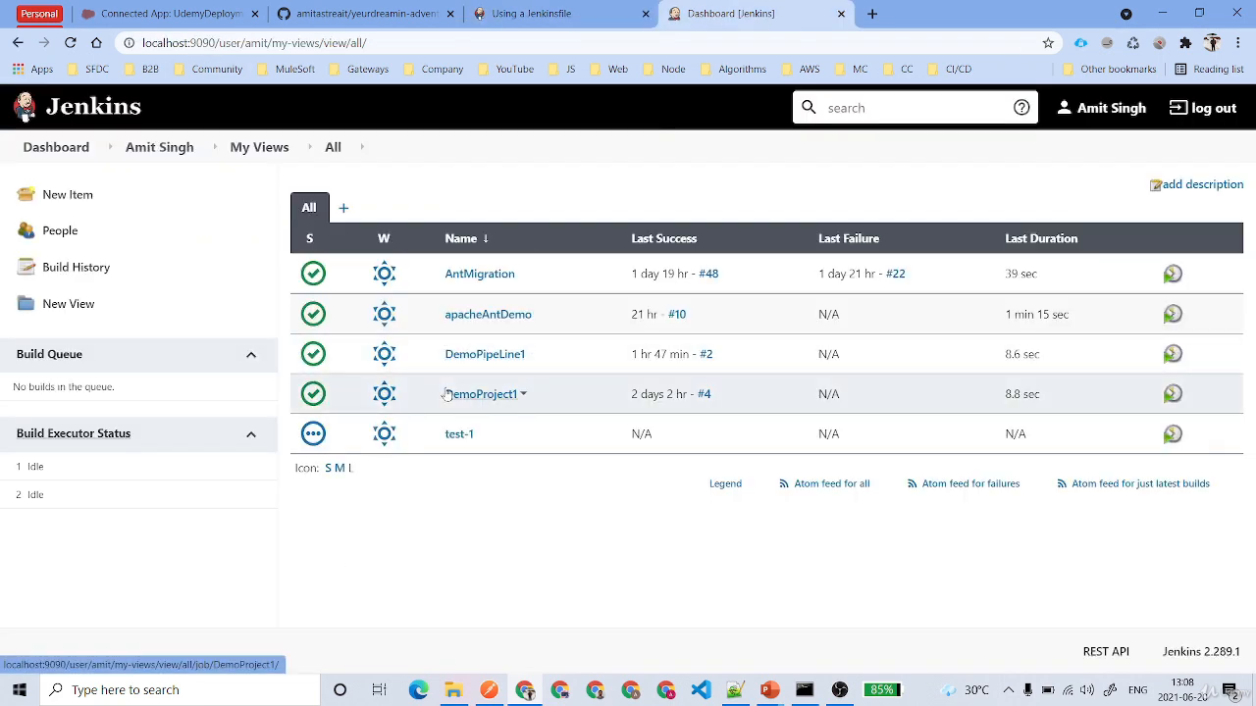
pyautogui.click(68, 194)
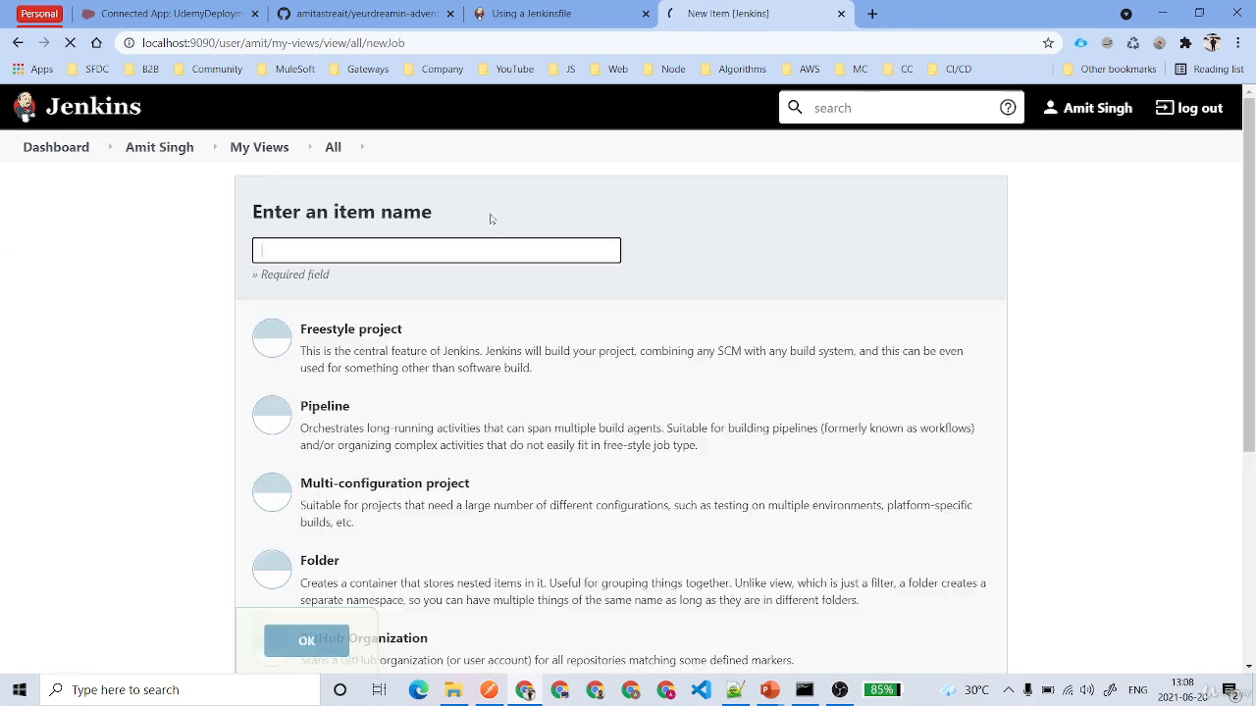
pyautogui.click(353, 412)
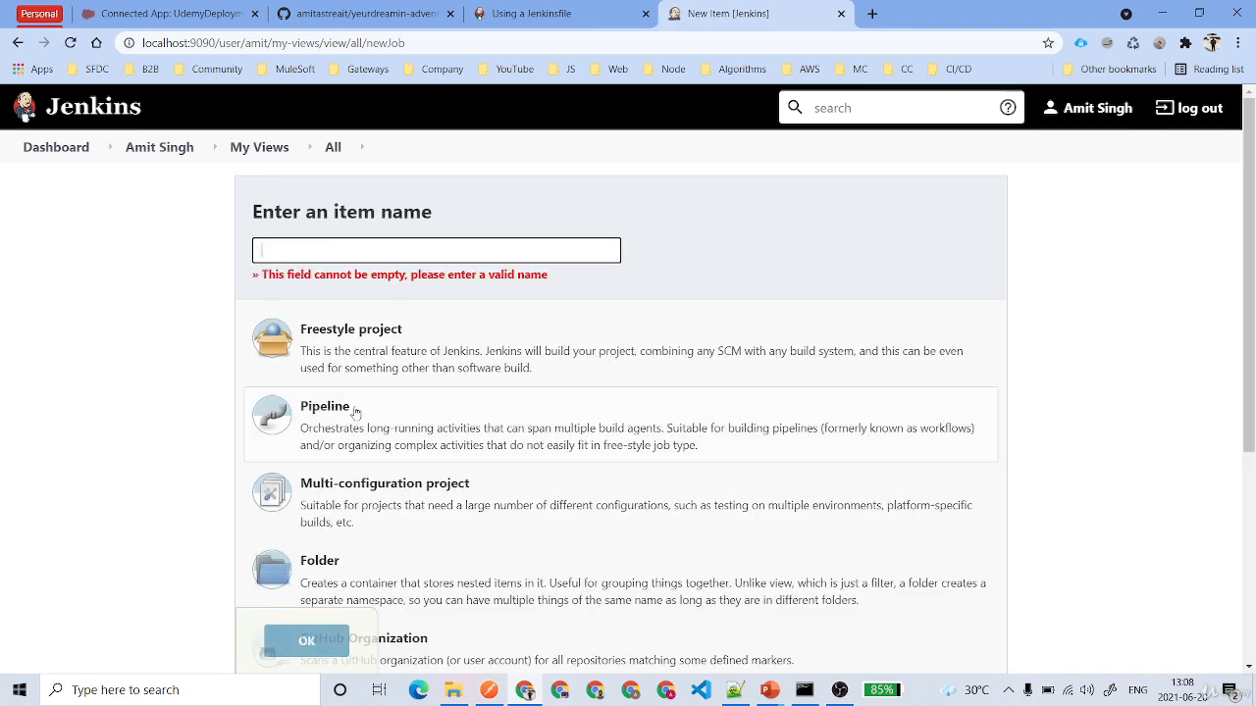
pyautogui.write('Pipelne')
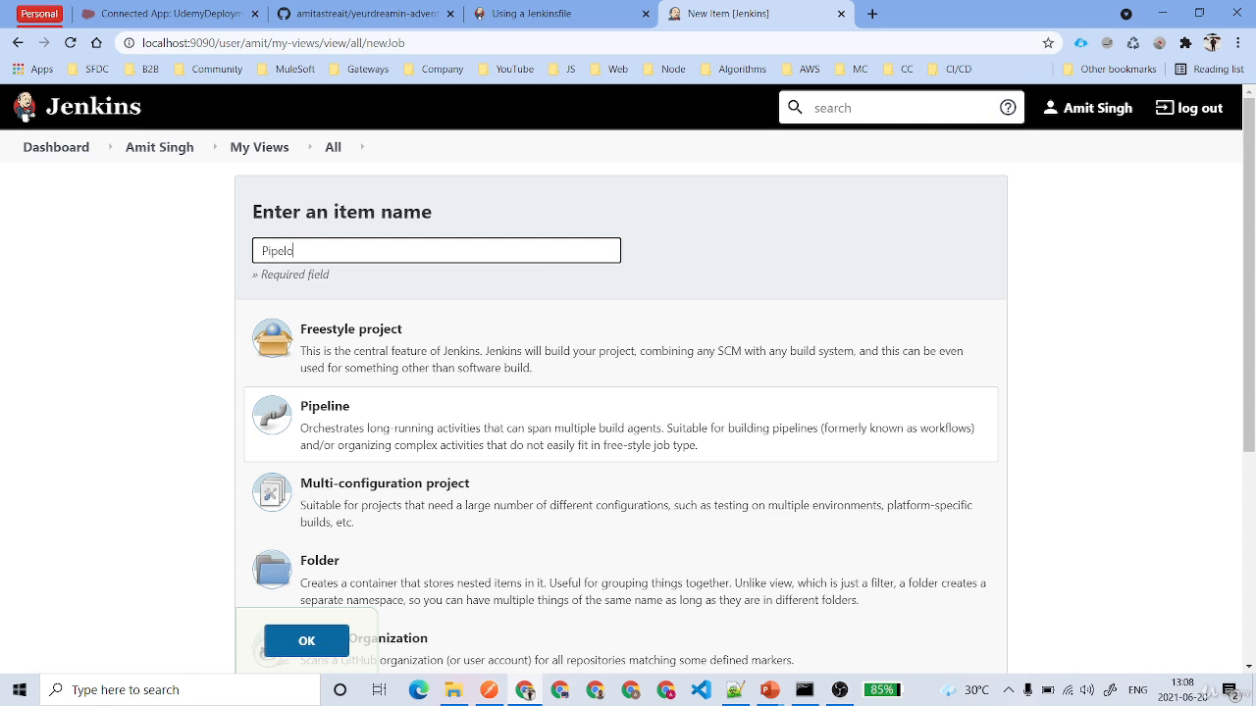
pyautogui.press('BackSpace')
pyautogui.press('BackSpace')
pyautogui.write('ineDemo')
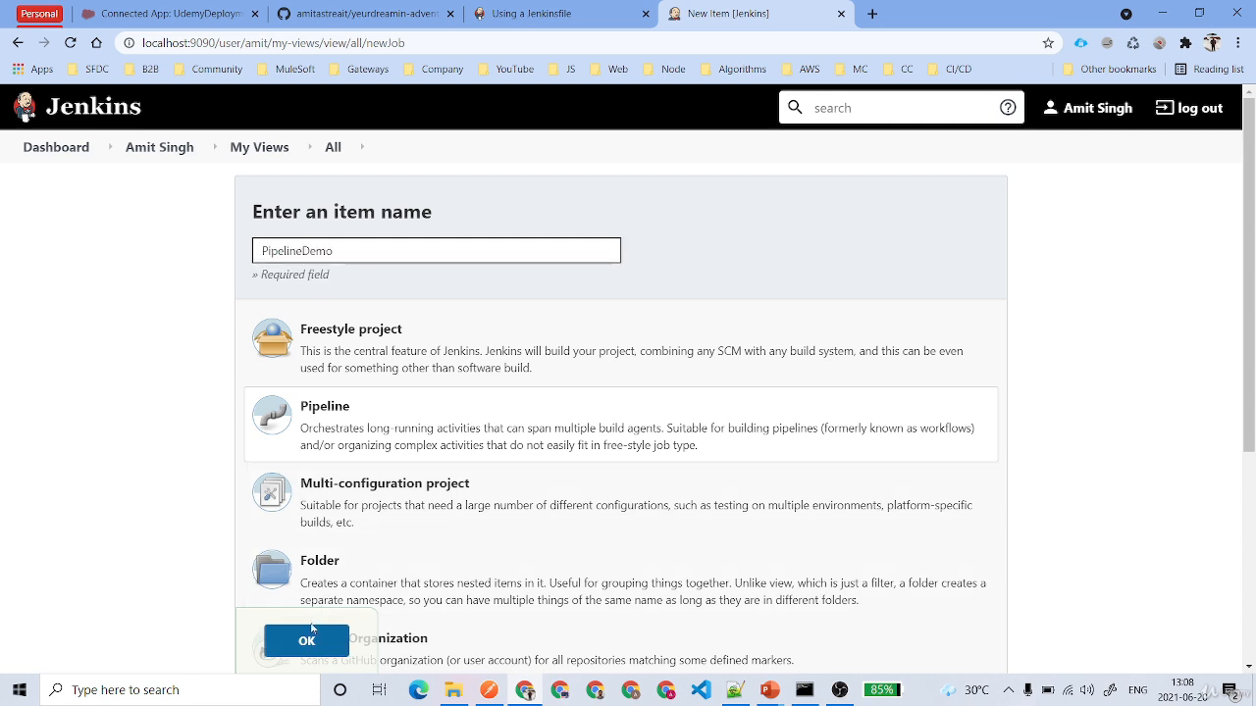
pyautogui.press('Return')
pyautogui.moveTo(363, 252); pyautogui.dragTo(197, 247)
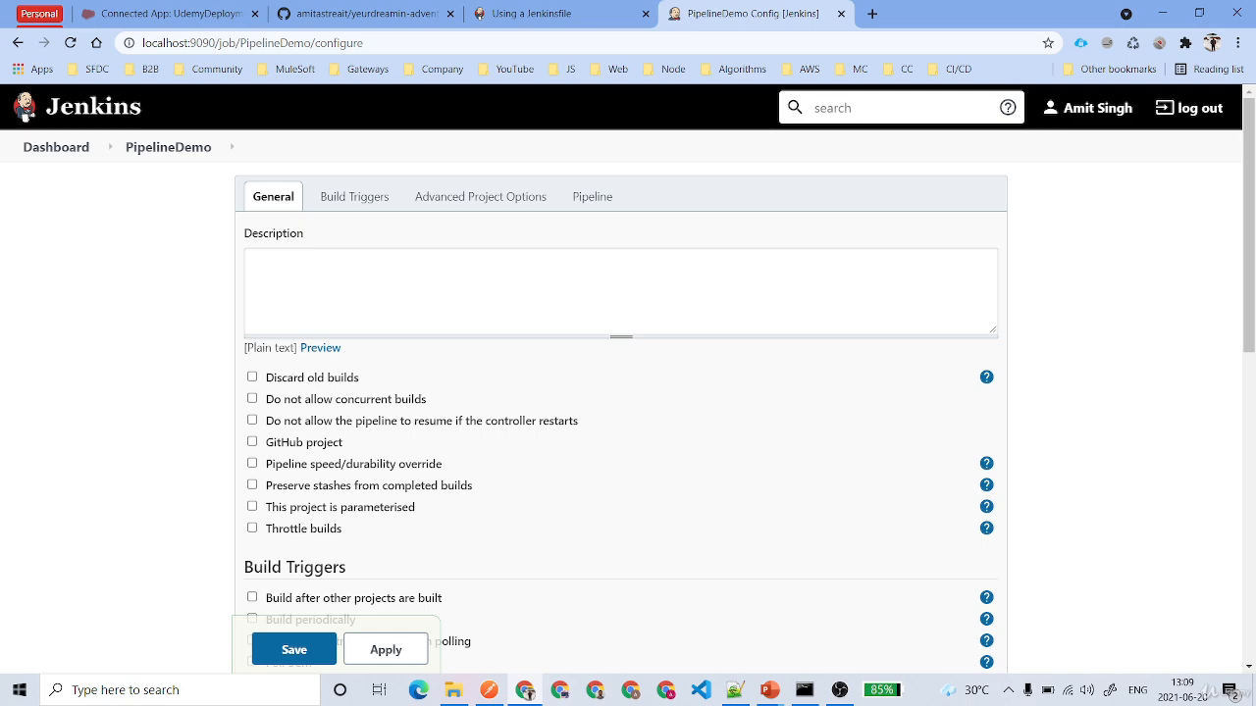
# - Set PipelineDemo's pipeline definition to Pipeline script from SCM and view its options
pyautogui.scroll(-1, 196, 246)
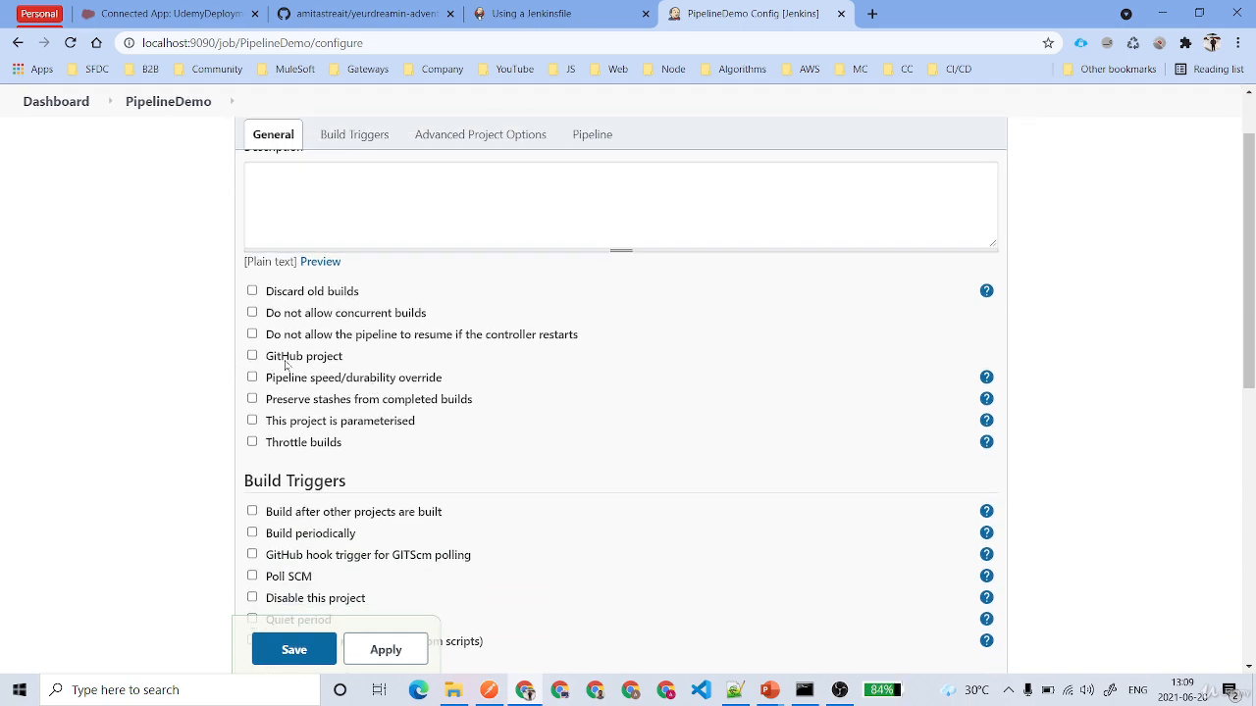
pyautogui.scroll(-2, 285, 365)
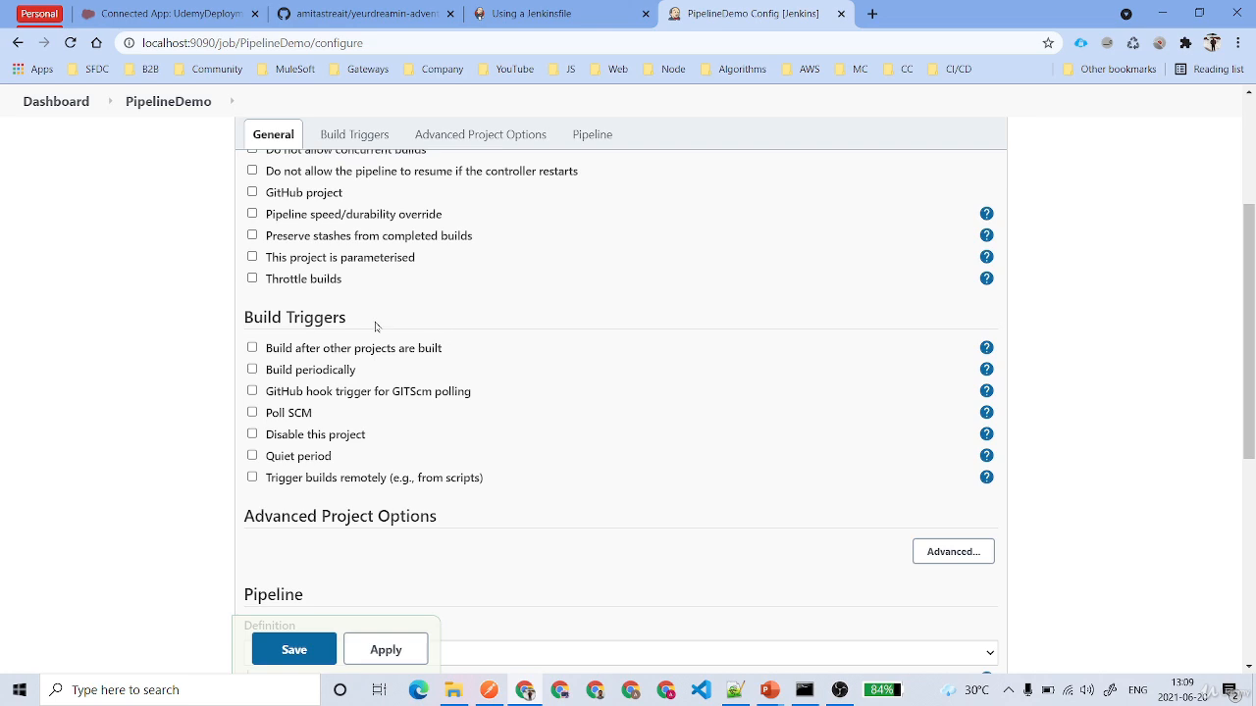
pyautogui.scroll(-3, 375, 326)
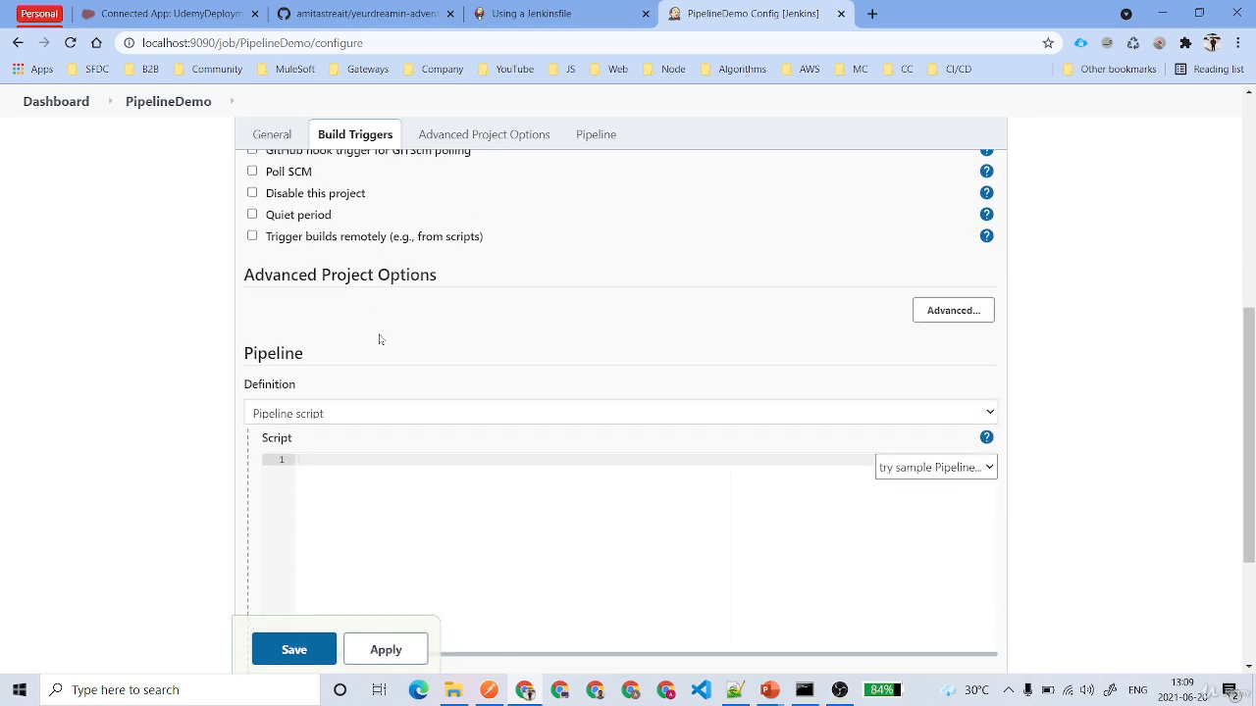
pyautogui.click(357, 414)
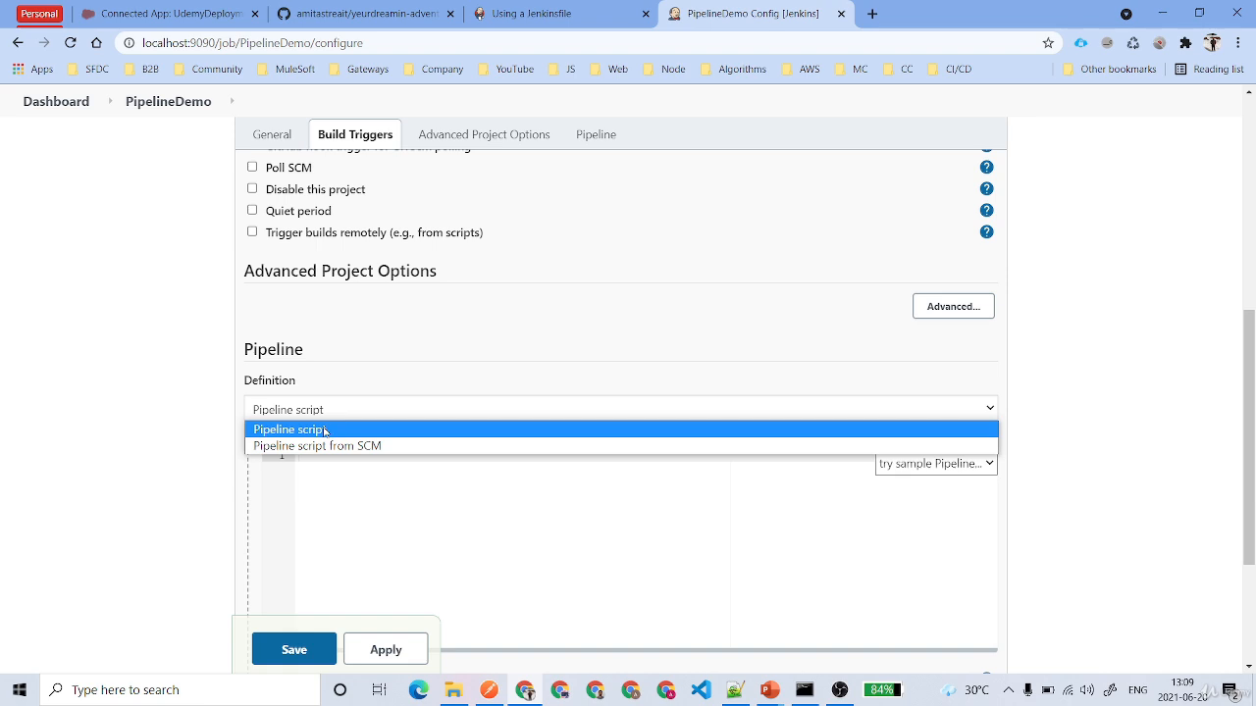
pyautogui.click(348, 415)
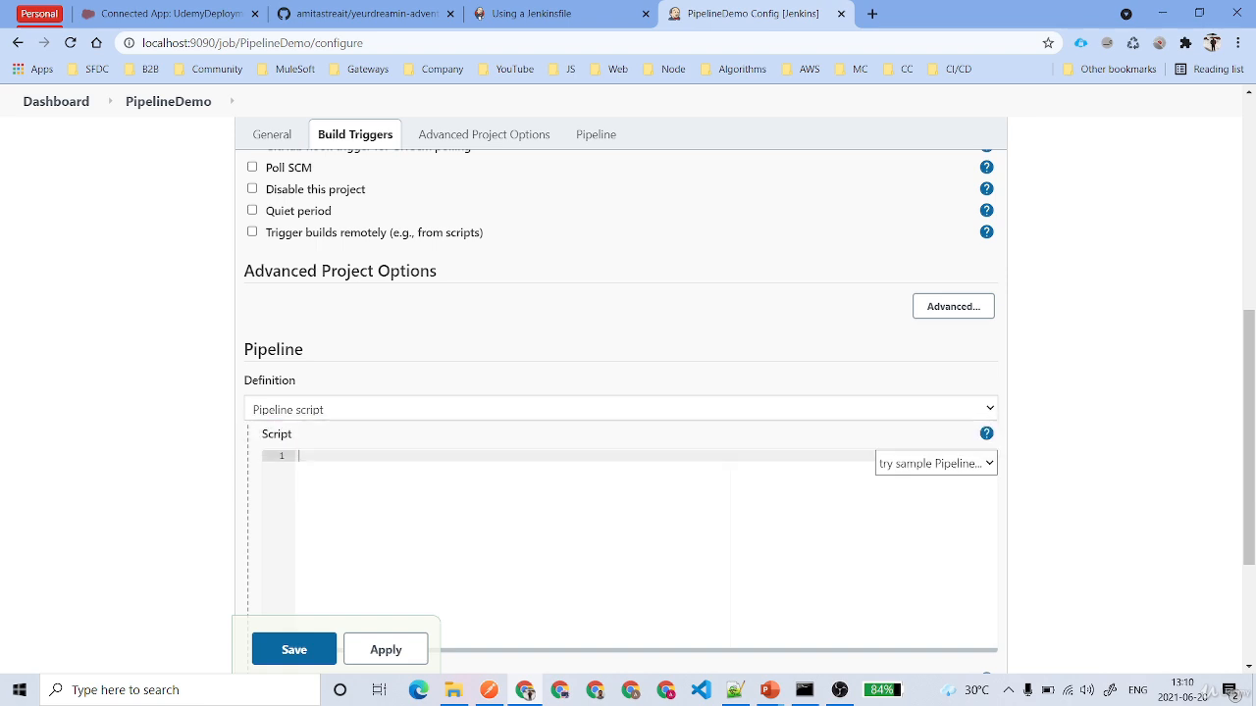
pyautogui.click(347, 415)
pyautogui.click(347, 447)
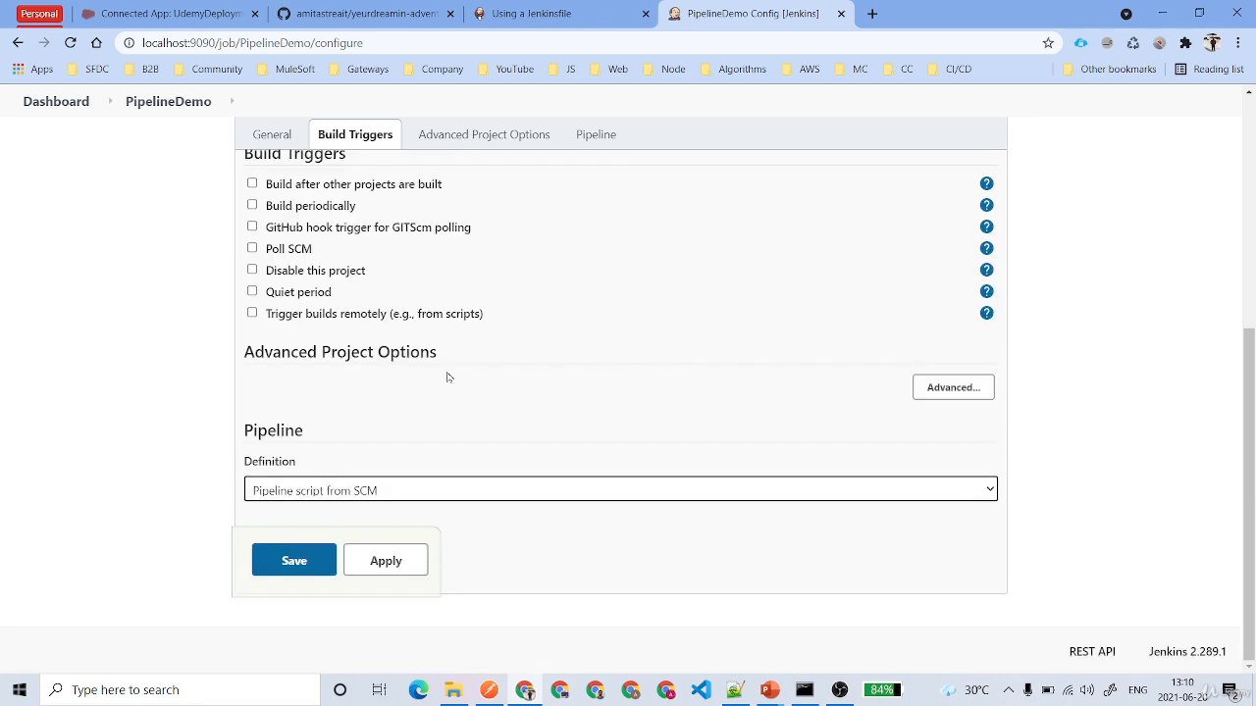
pyautogui.scroll(-2, 465, 435)
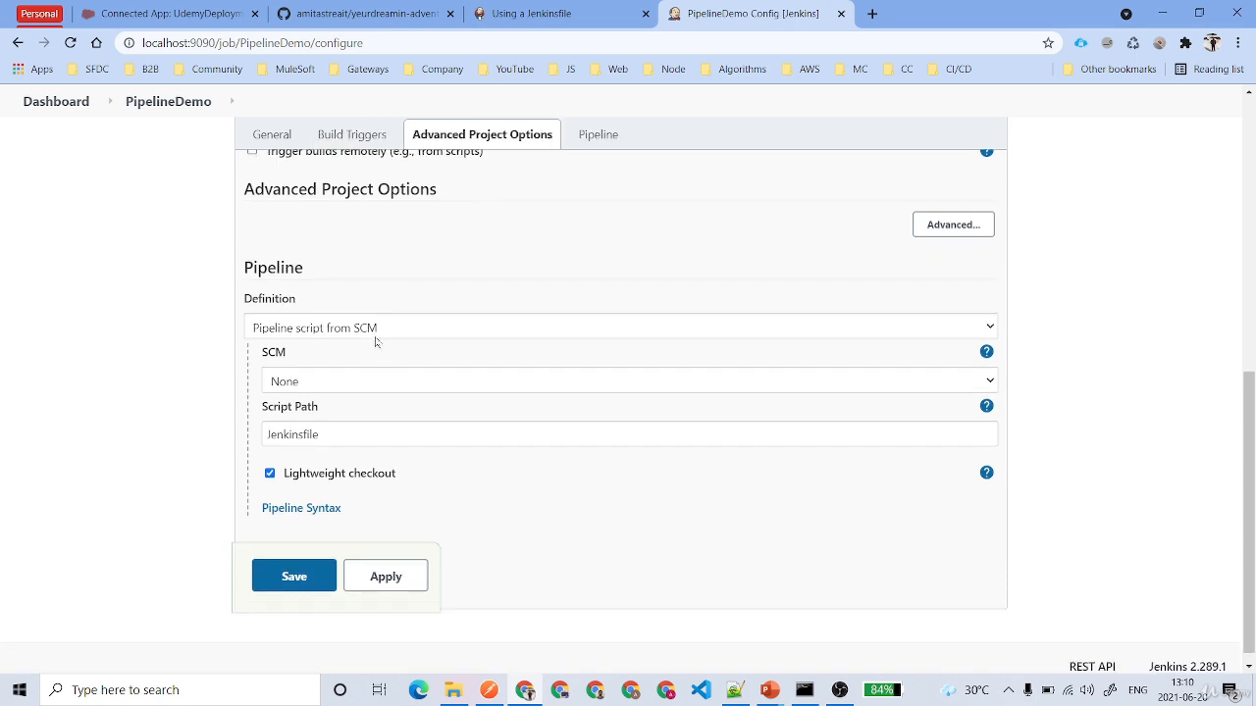
# - Set the pipeline definition to Pipeline script and place the cursor in the empty script editor
pyautogui.click(374, 330)
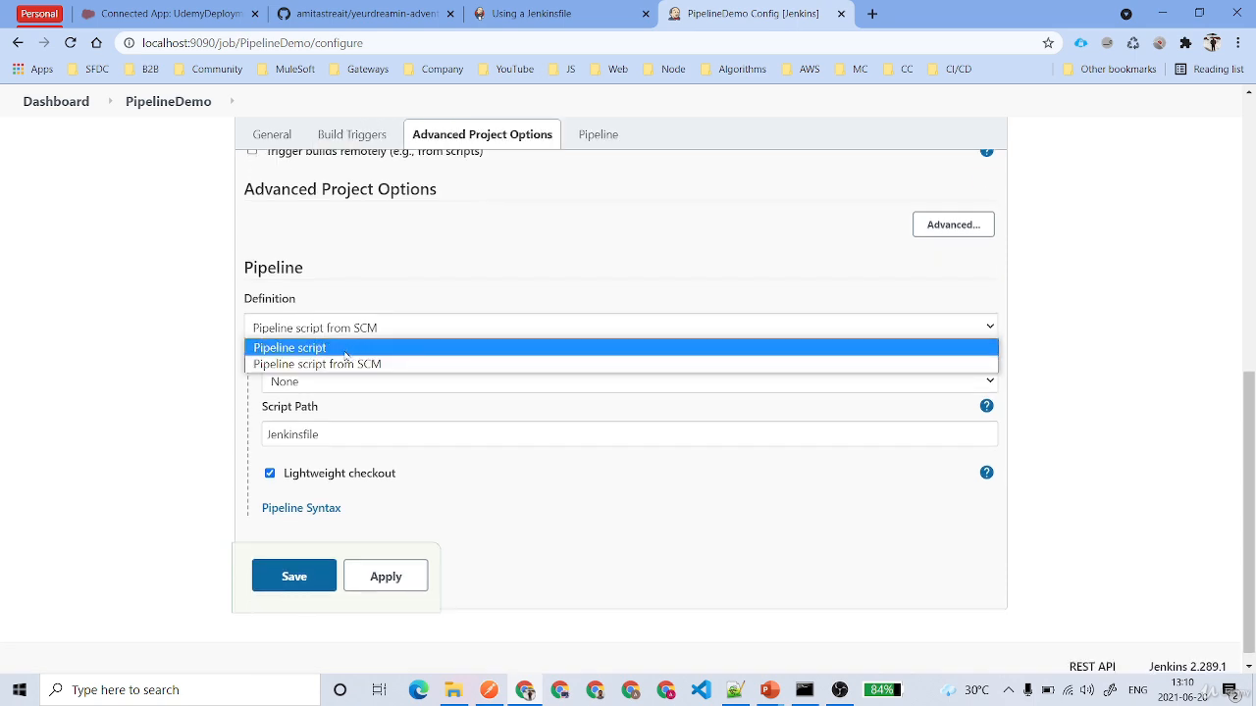
pyautogui.click(345, 351)
pyautogui.click(301, 374)
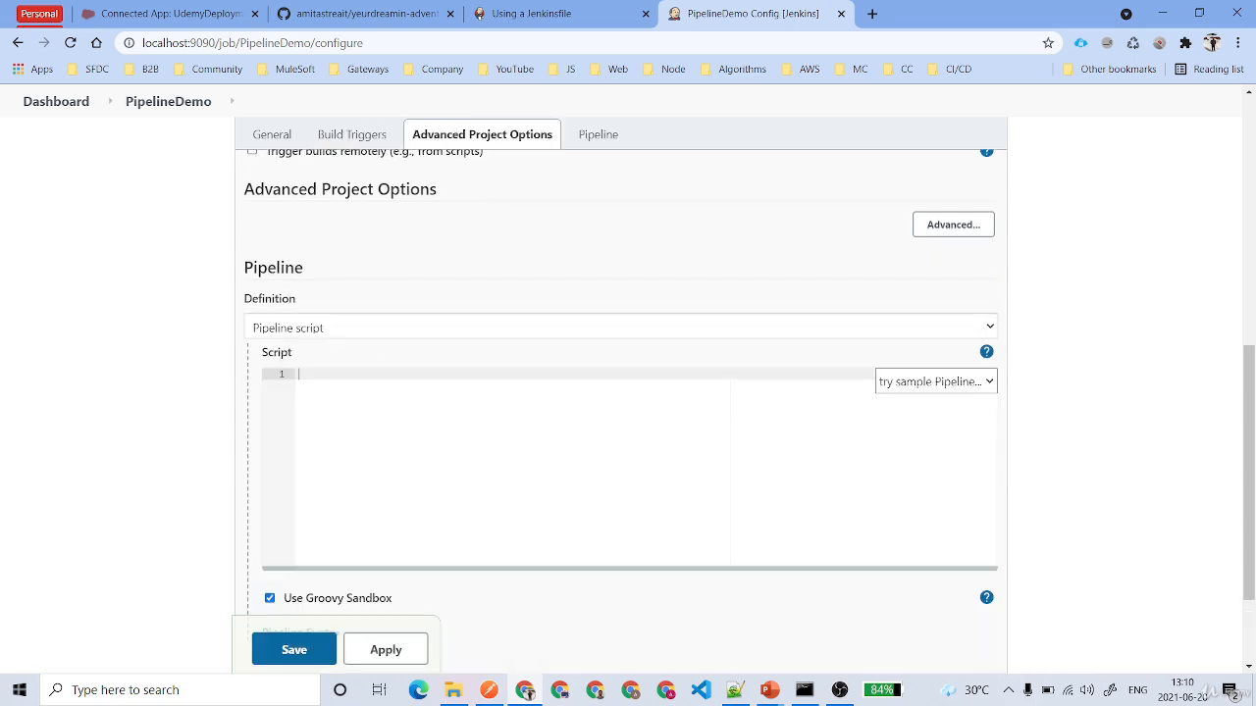
# - Load the Hello World sample pipeline into the script editor and look over its code
pyautogui.click(952, 385)
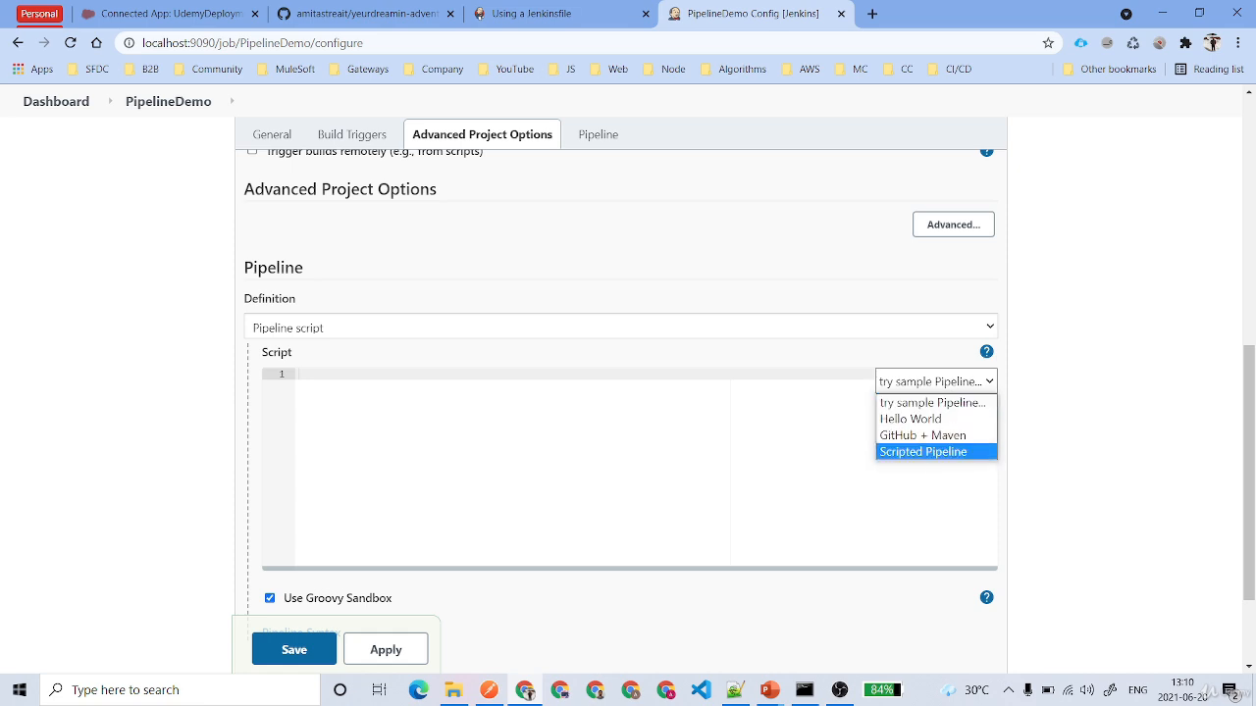
pyautogui.click(910, 418)
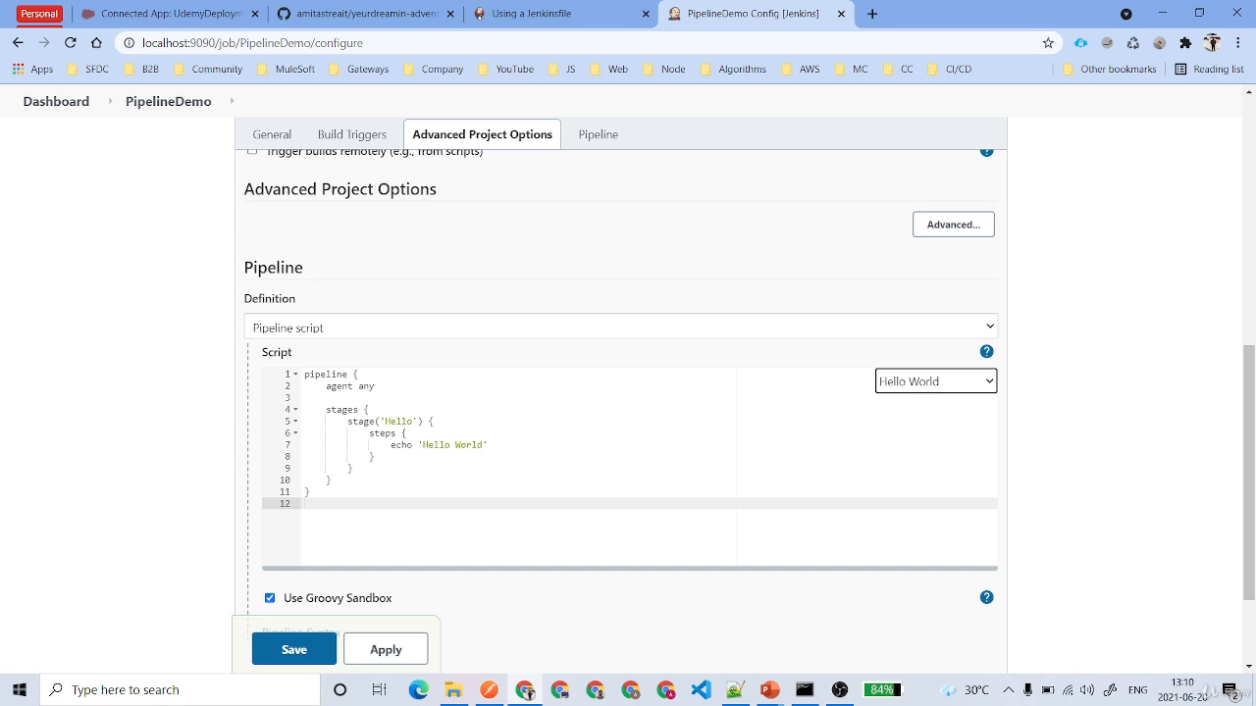
pyautogui.moveTo(312, 493); pyautogui.dragTo(303, 375)
pyautogui.click(306, 504)
# - Load the GitHub + Maven sample pipeline and review its Build stage, including the Maven shell command for a Unix agent
pyautogui.click(906, 381)
pyautogui.click(920, 434)
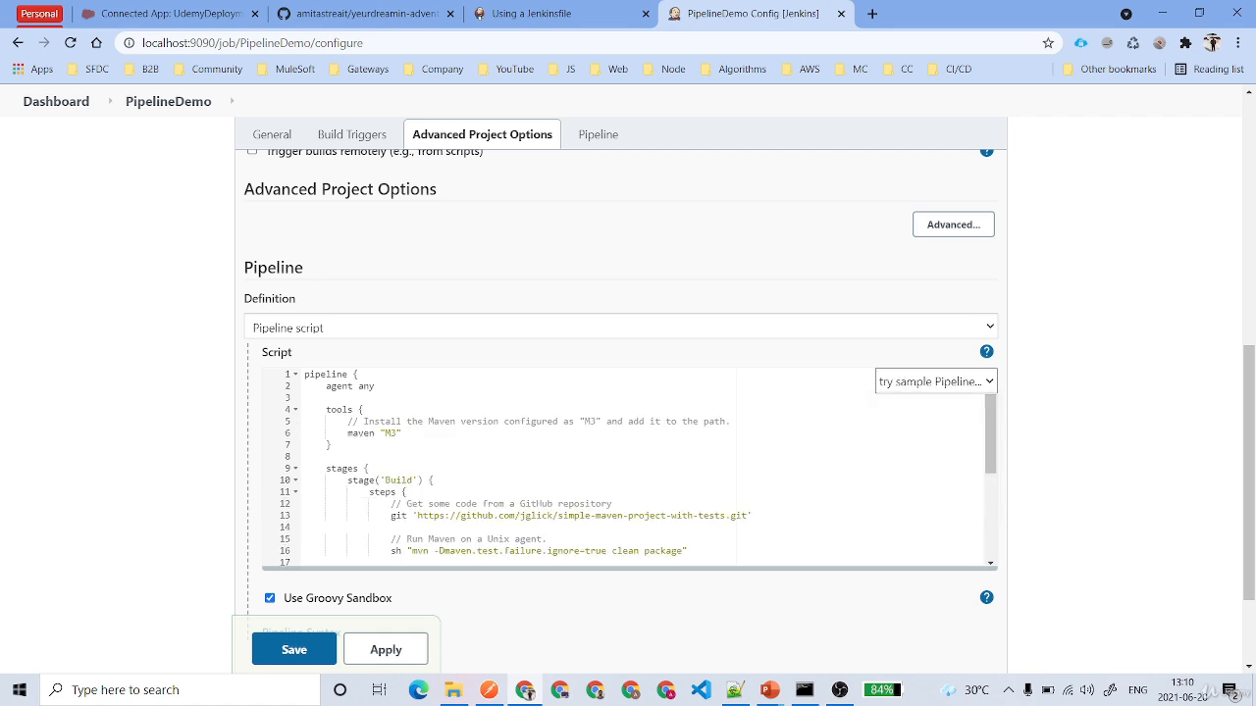
pyautogui.scroll(-3, 628, 466)
pyautogui.scroll(3, 628, 466)
pyautogui.scroll(-1, 638, 468)
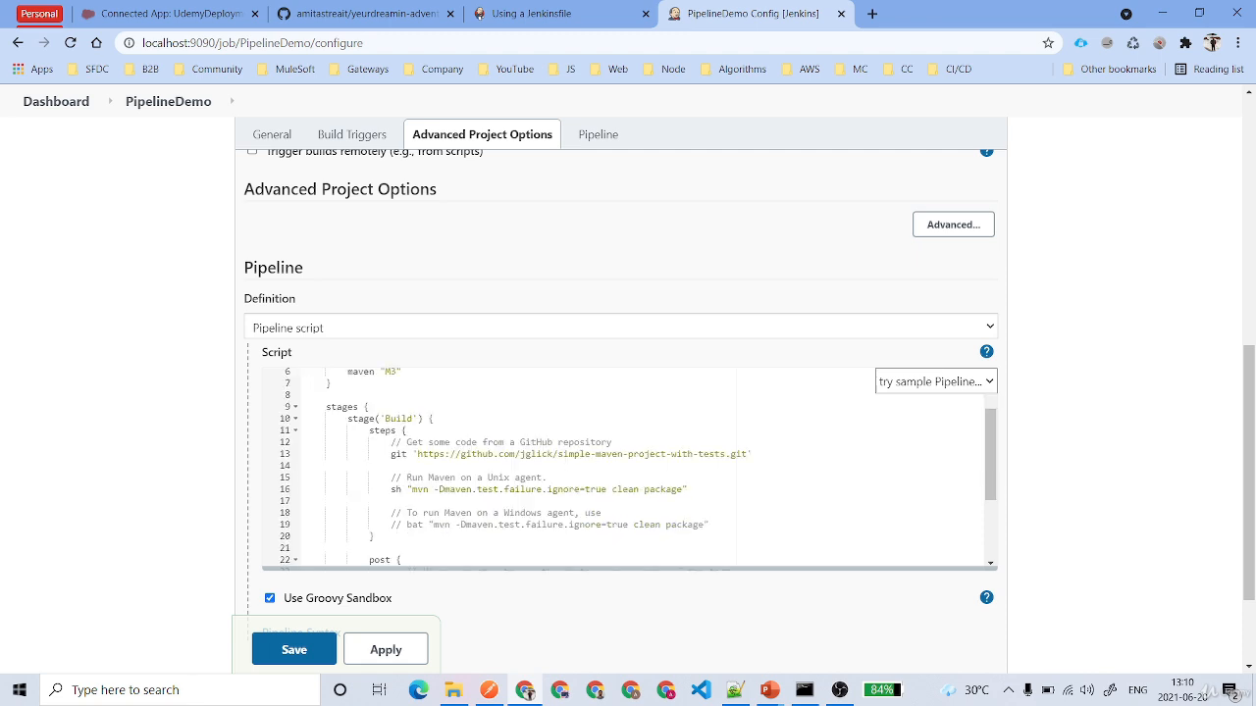
pyautogui.moveTo(390, 490); pyautogui.dragTo(690, 489)
pyautogui.click(690, 490)
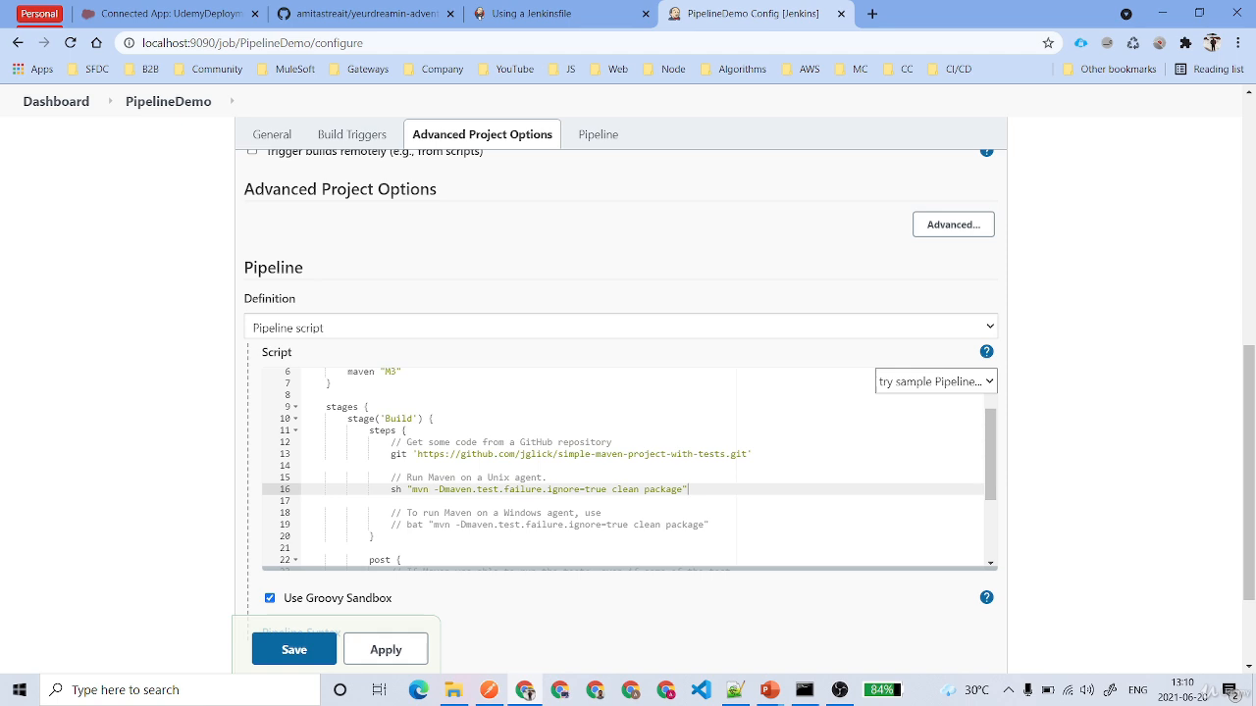
# - Load the Scripted Pipeline sample and review its Preparation, Build and Results stages
pyautogui.click(937, 382)
pyautogui.click(922, 451)
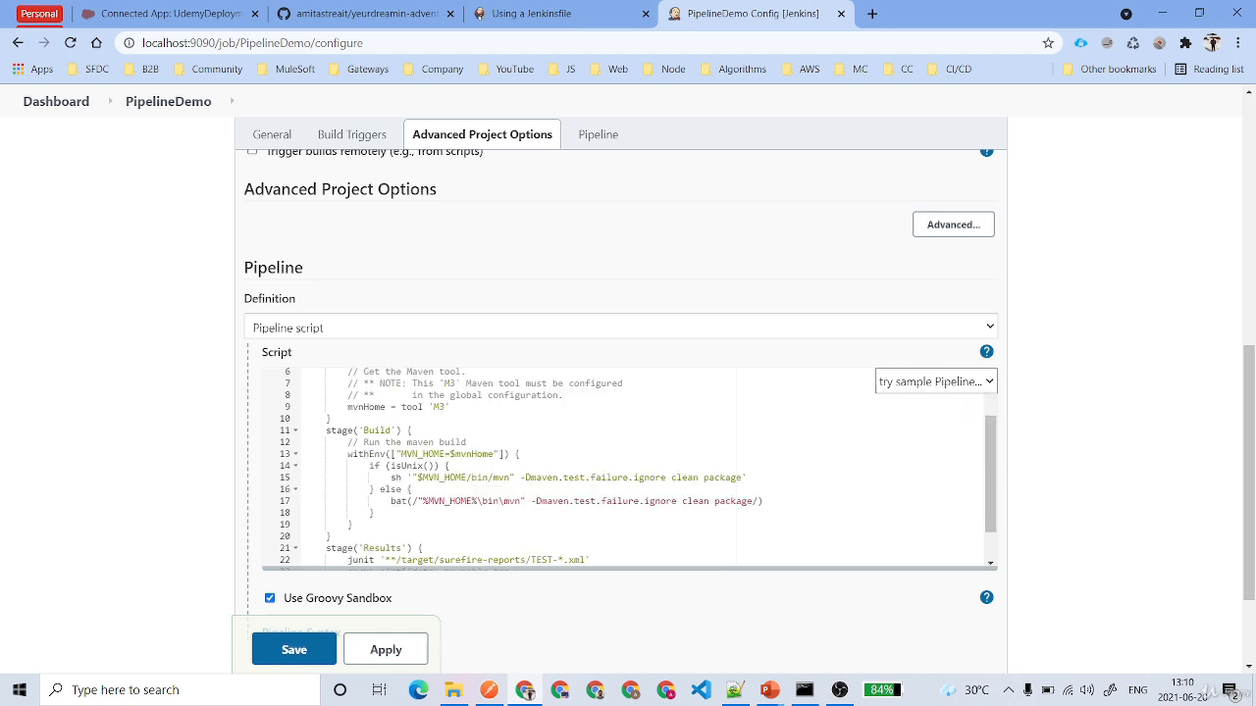
pyautogui.scroll(1, 628, 469)
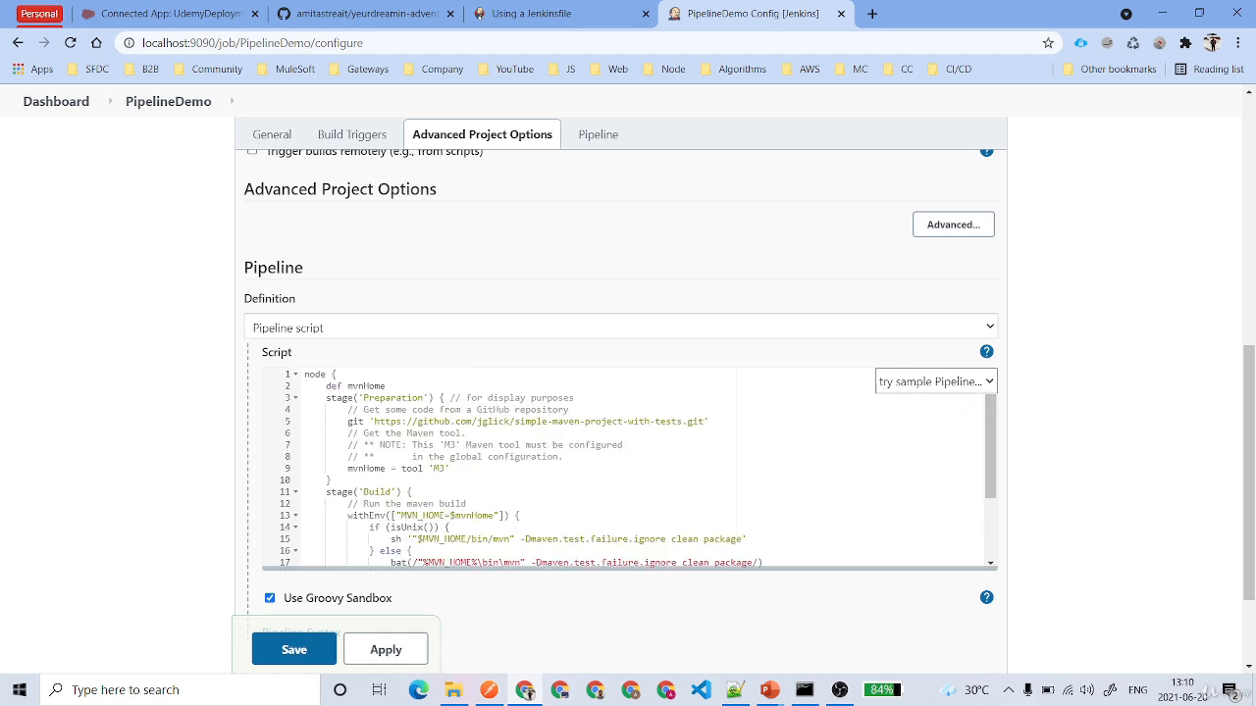
pyautogui.doubleClick(394, 399)
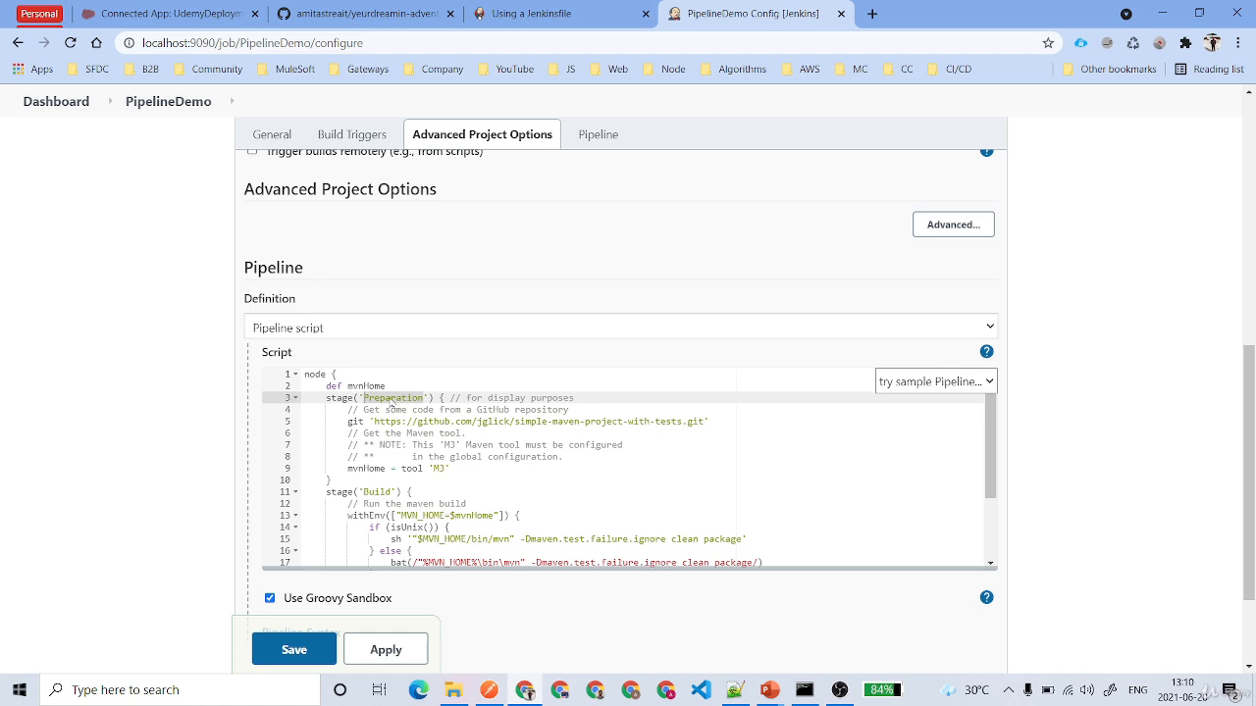
pyautogui.moveTo(345, 421); pyautogui.dragTo(710, 421)
pyautogui.click(451, 469)
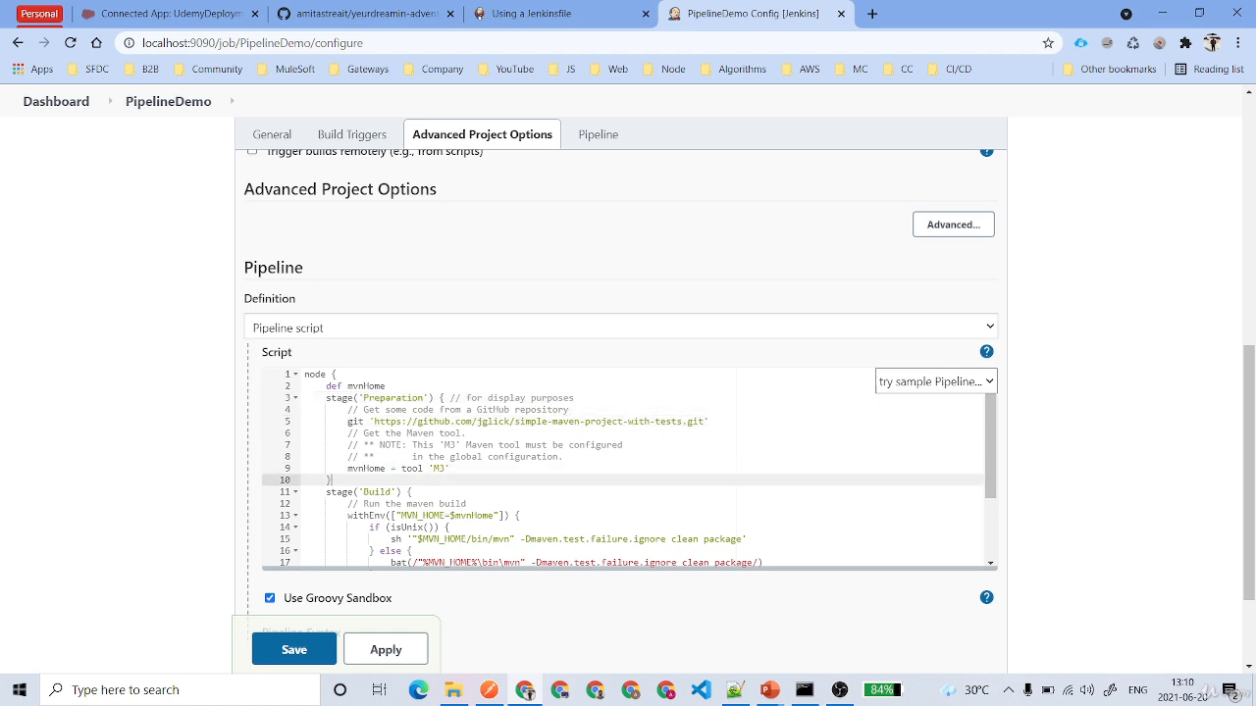
pyautogui.doubleClick(331, 481)
pyautogui.scroll(-5, 331, 481)
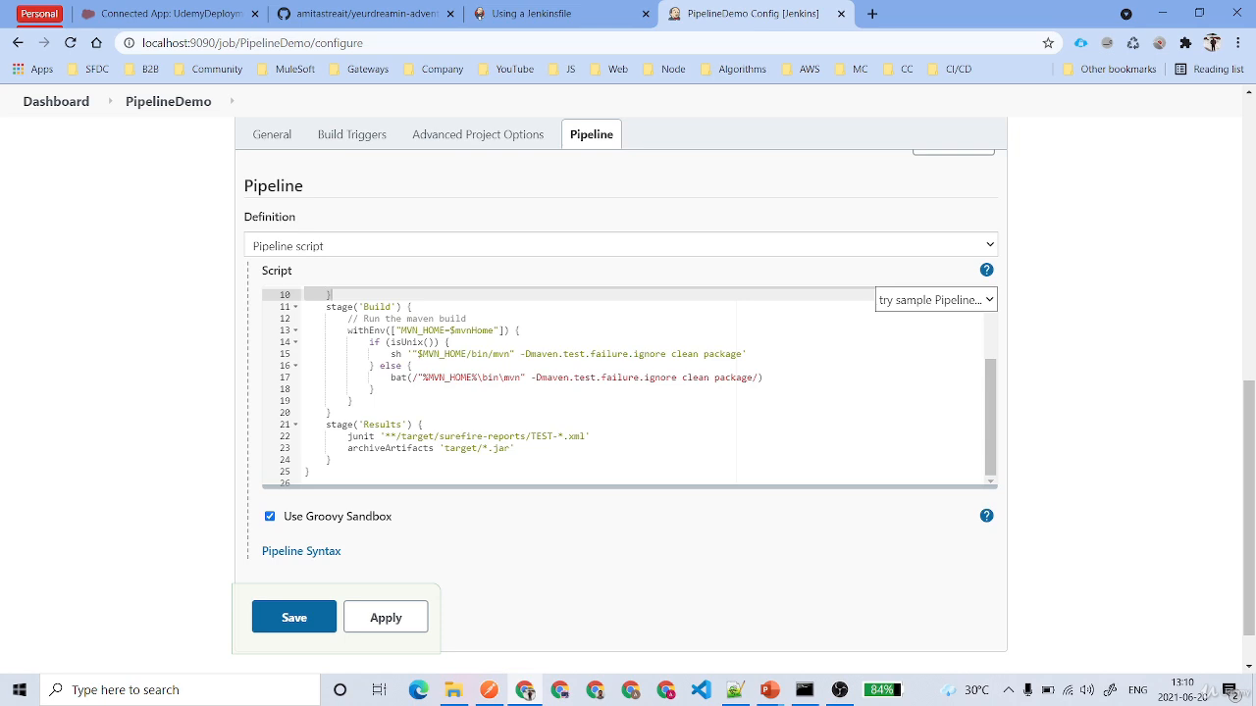
# - Replace the whole sample script with the copied Declarative Pipeline example containing the Build, Test and Deploy stages
pyautogui.scroll(3, 628, 385)
pyautogui.hotkey('ctrl', 'a')
pyautogui.write("pipeline {     agent any      stages {         stage('Build') {             steps {                 echo 'Building..'             }         }         stage('Test') {             steps {                 echo 'Testing..'             }         }         stage('Deploy') {             steps {                 echo 'Deploying....'             }         }     } }")
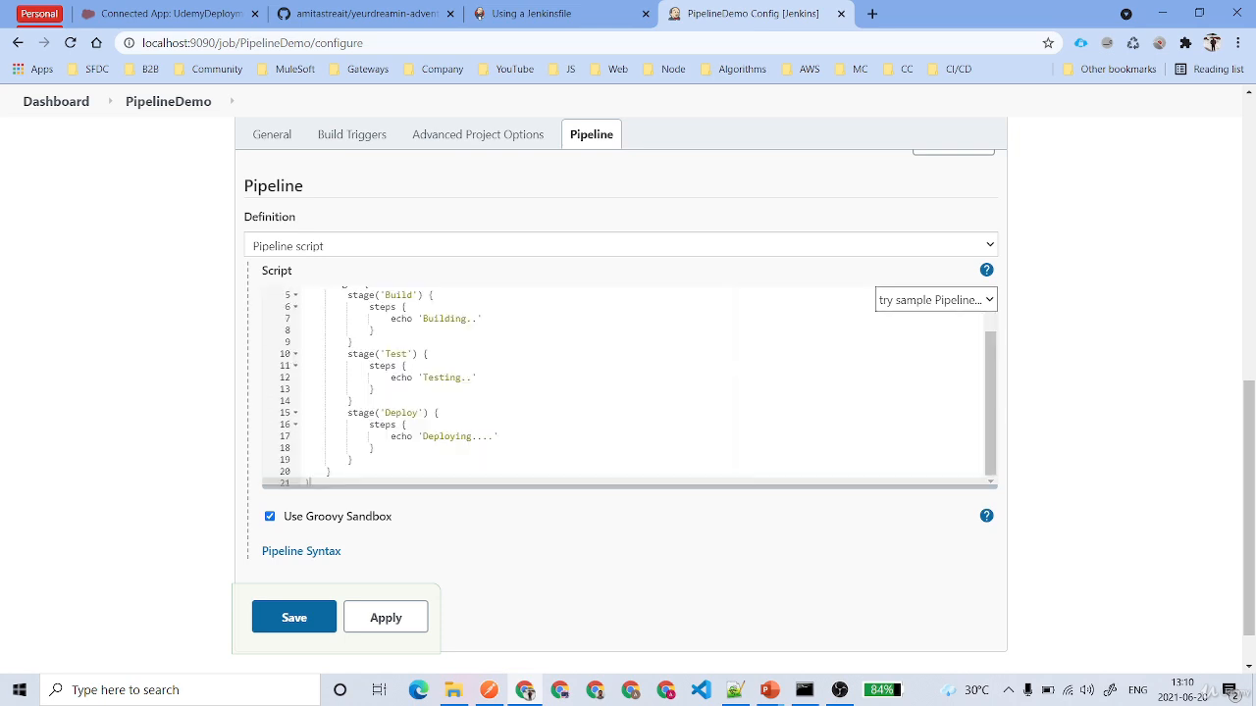
pyautogui.click(306, 316)
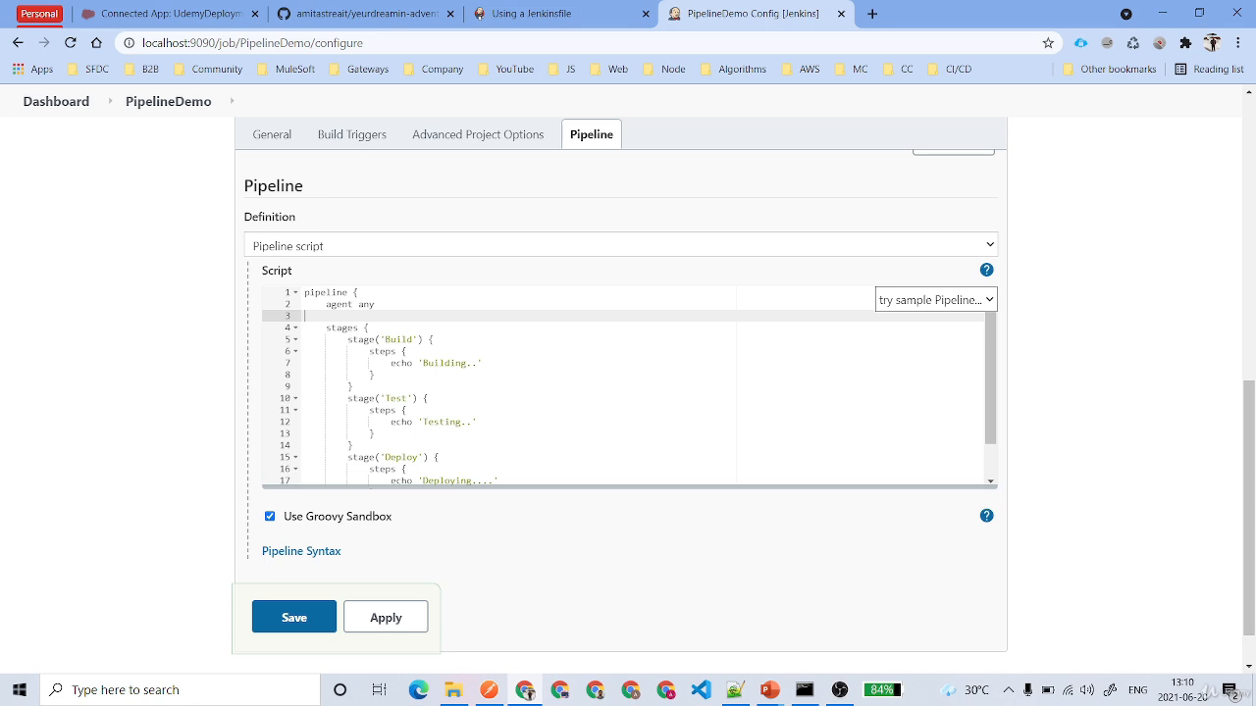
# - Copy the Build stage in between the Test and Deploy stages and name the copy Integration
pyautogui.moveTo(347, 339); pyautogui.dragTo(354, 387)
pyautogui.hotkey('ctrl', 'c')
pyautogui.scroll(-1, 354, 386)
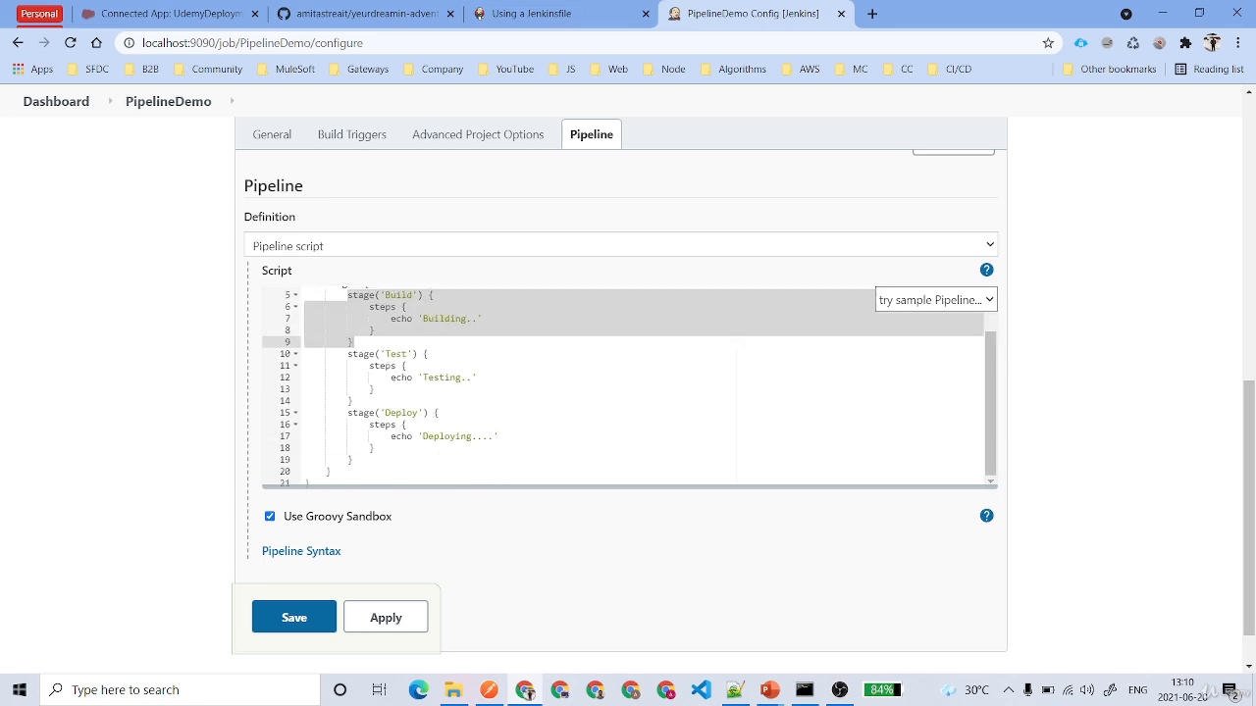
pyautogui.click(354, 401)
pyautogui.press('Return')
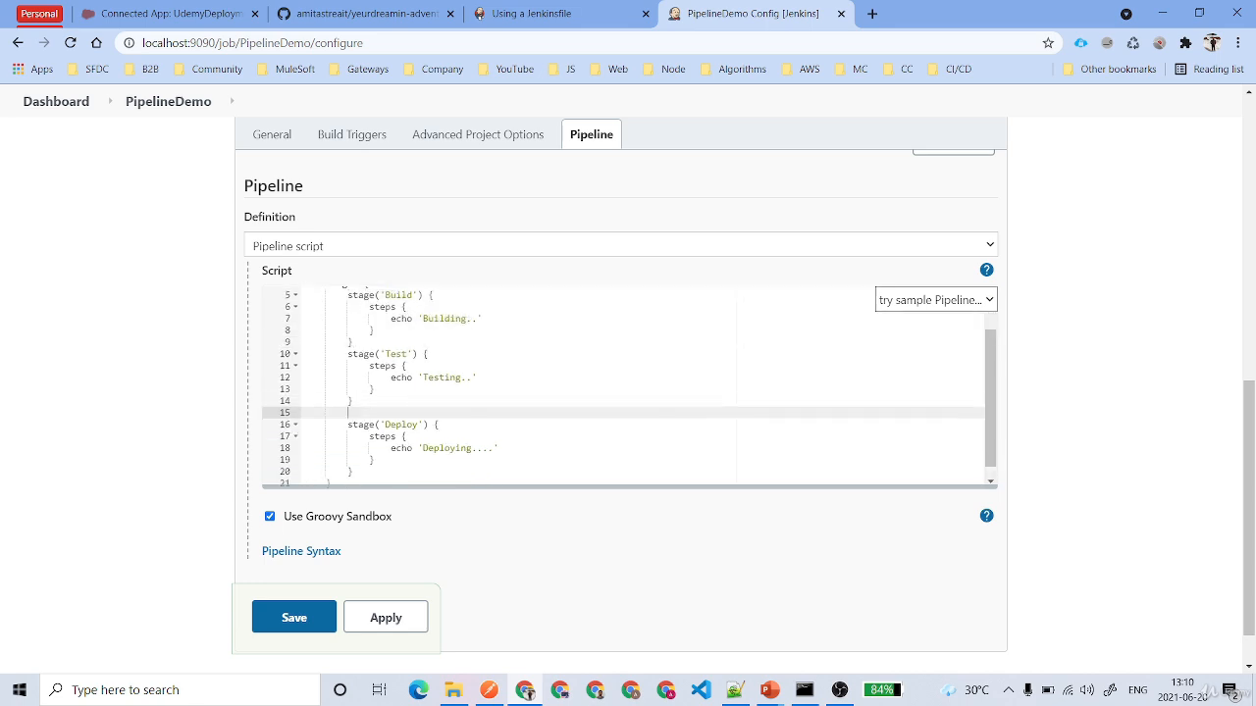
pyautogui.hotkey('ctrl', 'v')
pyautogui.doubleClick(399, 413)
pyautogui.write('Integration')
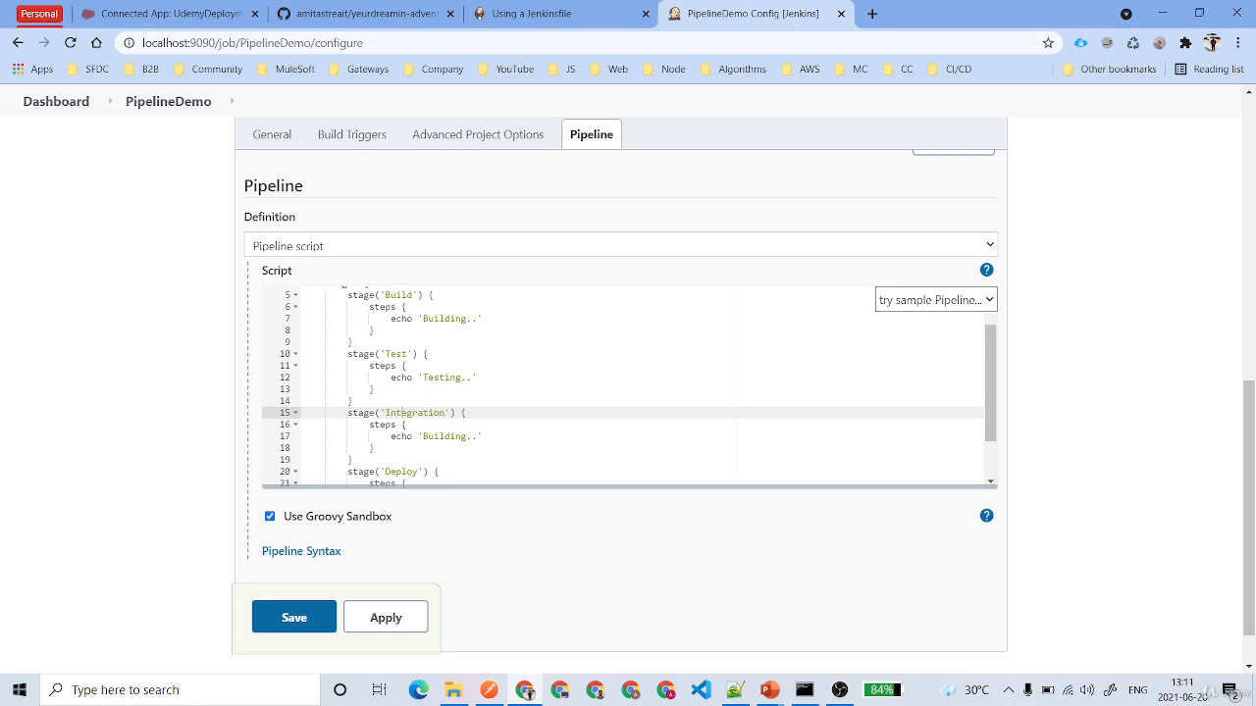
# - Change the Integration stage's echo message to 'Integration..'
pyautogui.doubleClick(404, 413)
pyautogui.hotkey('ctrl', 'c')
pyautogui.doubleClick(404, 425)
pyautogui.hotkey('ctrl', 'v')
pyautogui.hotkey('ctrl', 'z')
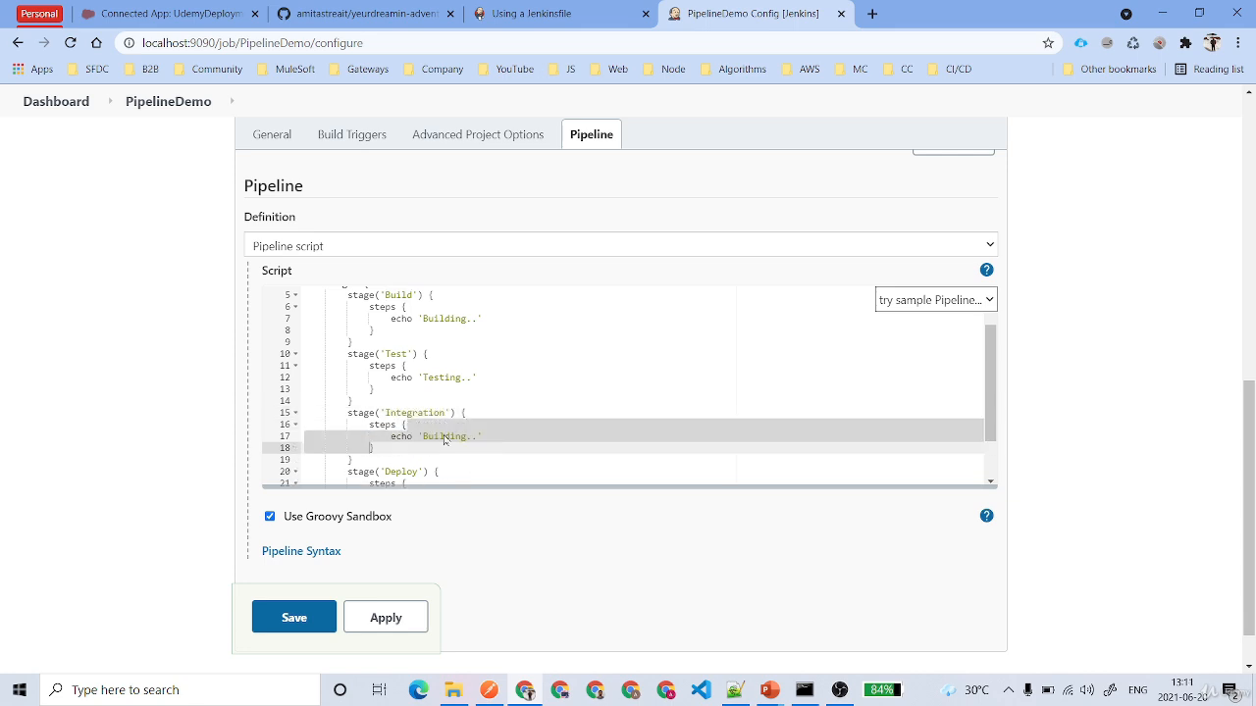
pyautogui.doubleClick(447, 439)
pyautogui.hotkey('ctrl', 'v')
# - Duplicate the Integration stage directly before the Deploy stage and name the copy Data Import
pyautogui.scroll(-1, 446, 438)
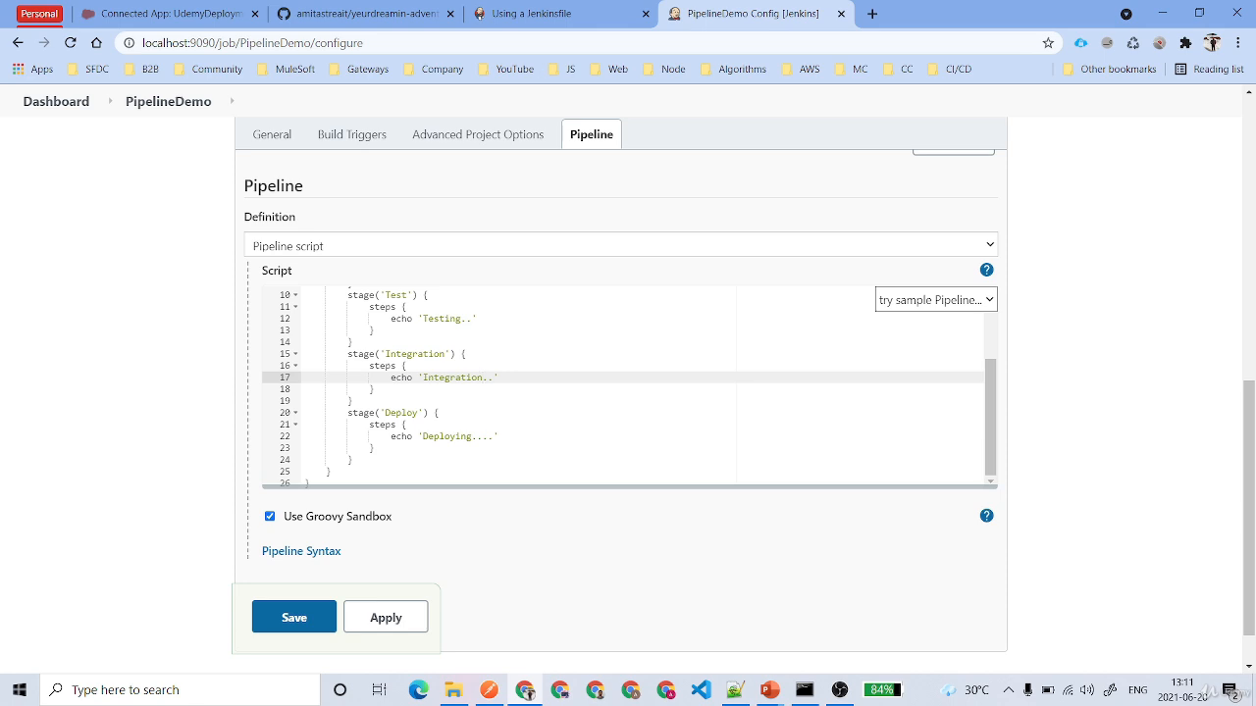
pyautogui.moveTo(348, 354); pyautogui.dragTo(354, 402)
pyautogui.click(354, 401)
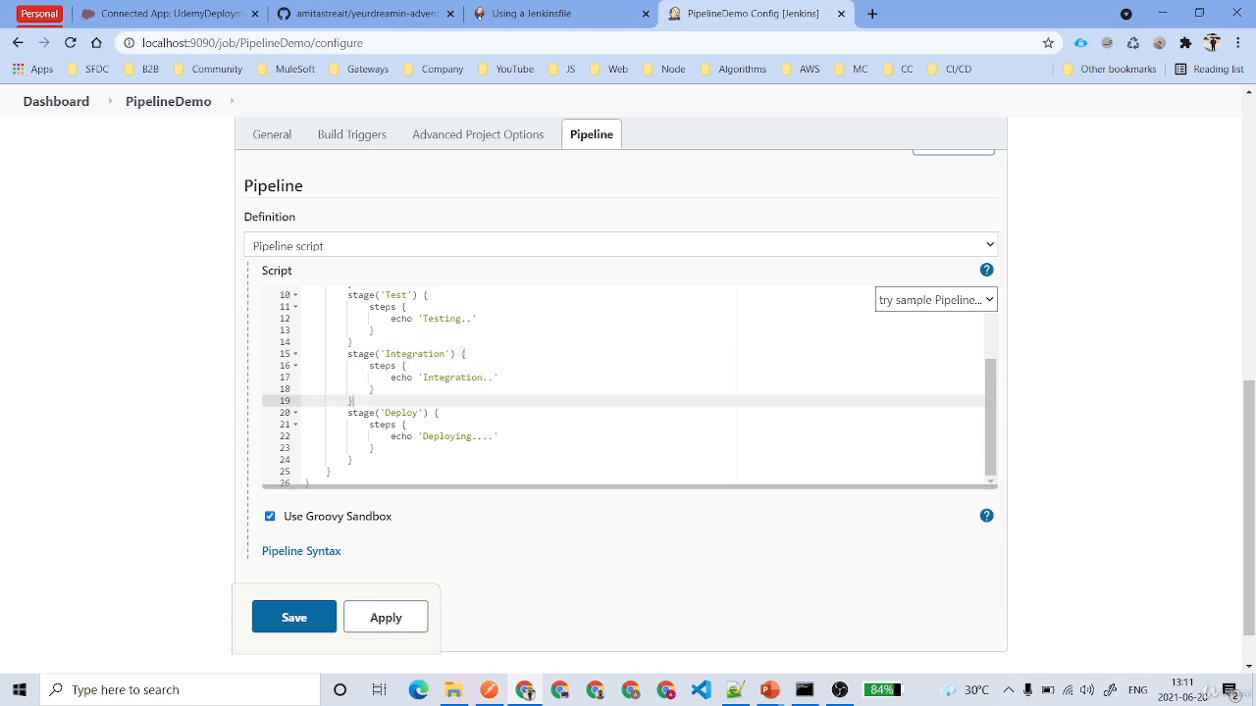
pyautogui.press('Return')
pyautogui.hotkey('ctrl', 'v')
pyautogui.doubleClick(414, 413)
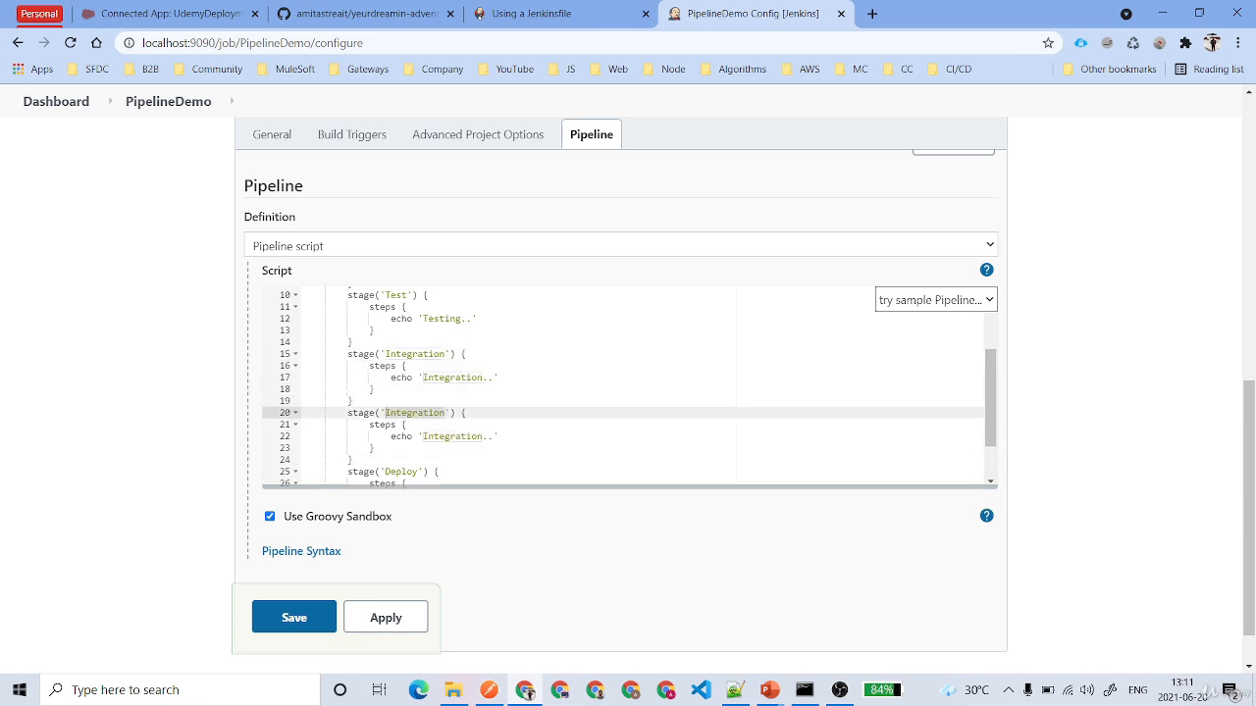
pyautogui.write('Data Impor')
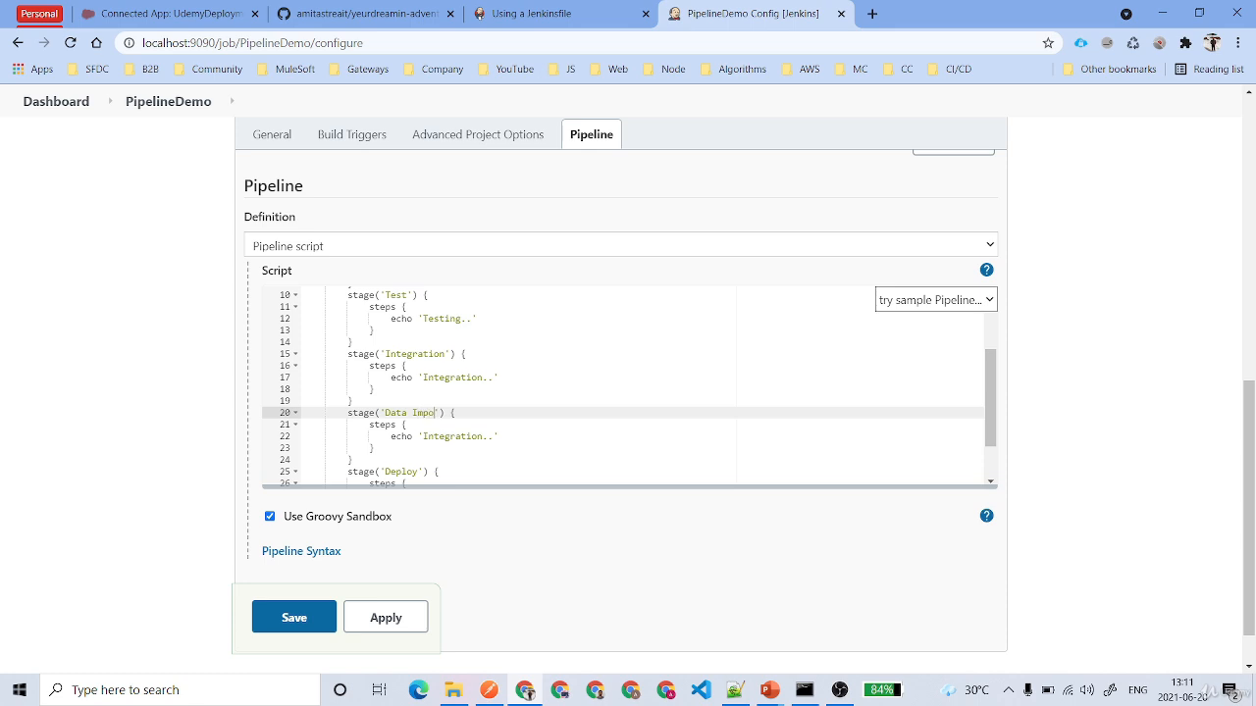
pyautogui.write('t')
# - Change the Data Import stage's echo message to 'Data Import..'
pyautogui.hotkey('ctrl', 'shift', 'Left')
pyautogui.hotkey('ctrl', 'shift', 'Left')
pyautogui.click(455, 437)
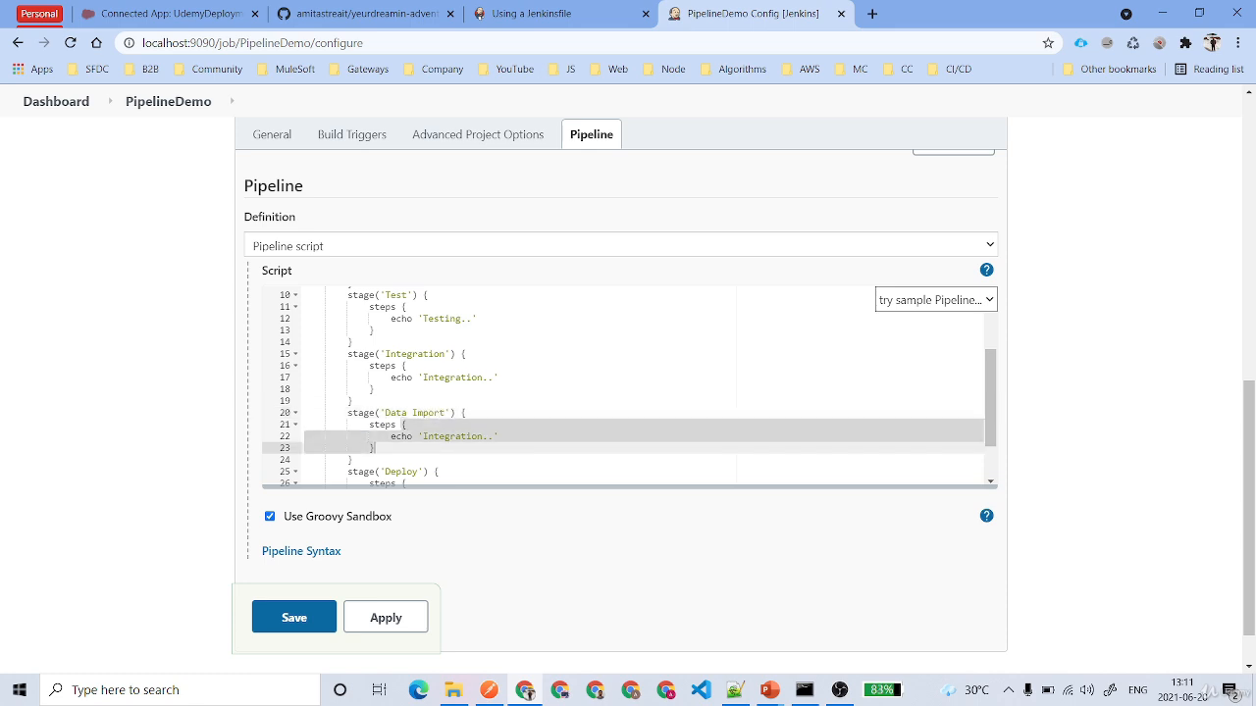
pyautogui.doubleClick(455, 437)
pyautogui.hotkey('ctrl', 'v')
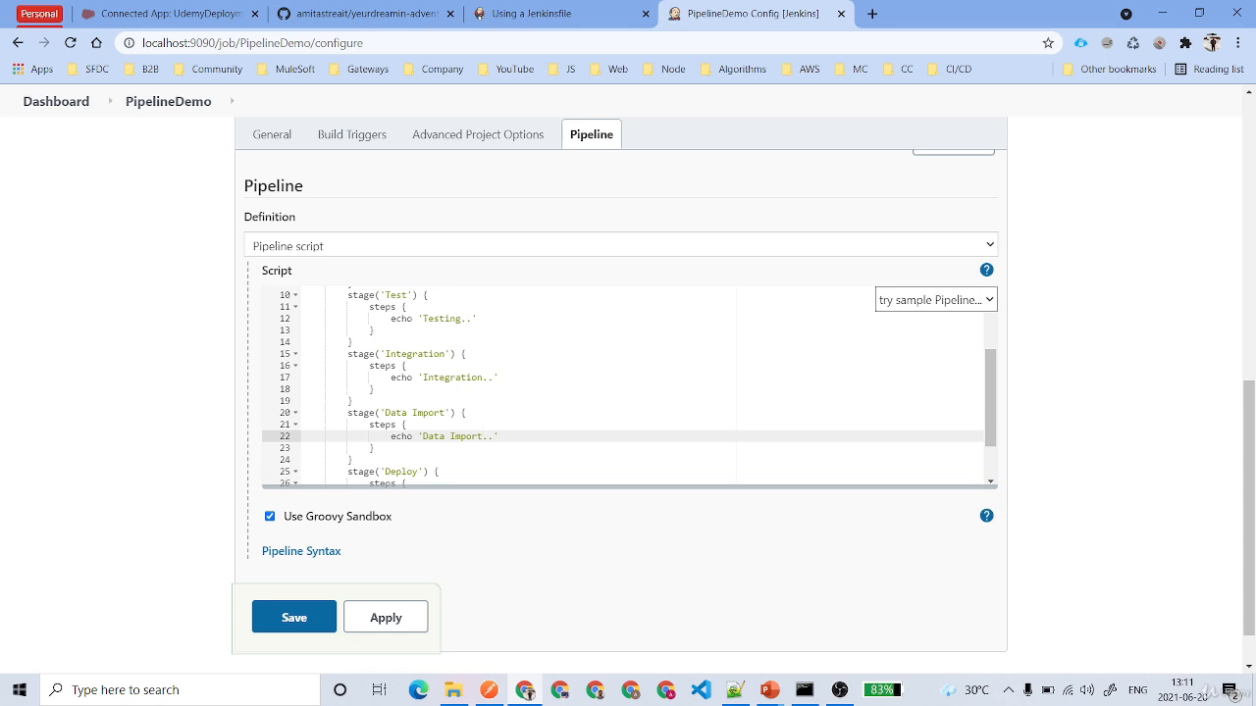
# - Duplicate the Data Import stage directly before the Deploy stage and name the copy Assign Permission
pyautogui.moveTo(347, 413); pyautogui.dragTo(353, 461)
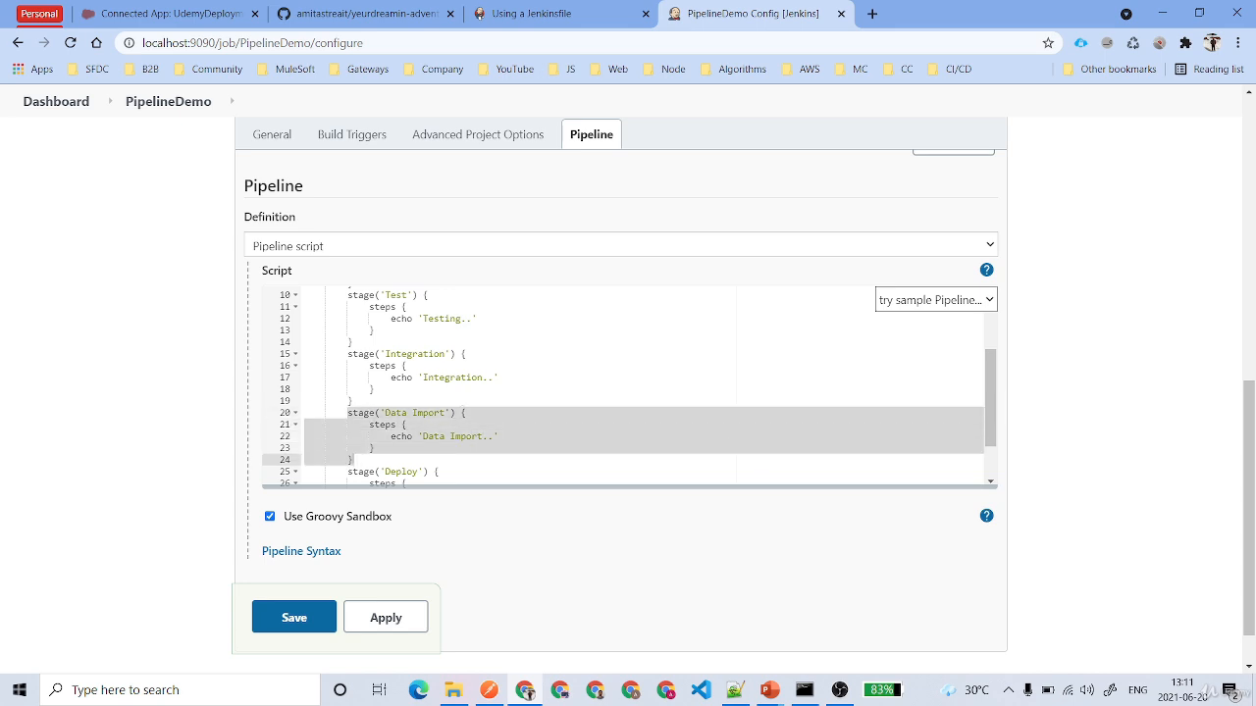
pyautogui.click(377, 463)
pyautogui.press('Return')
pyautogui.hotkey('ctrl', 'v')
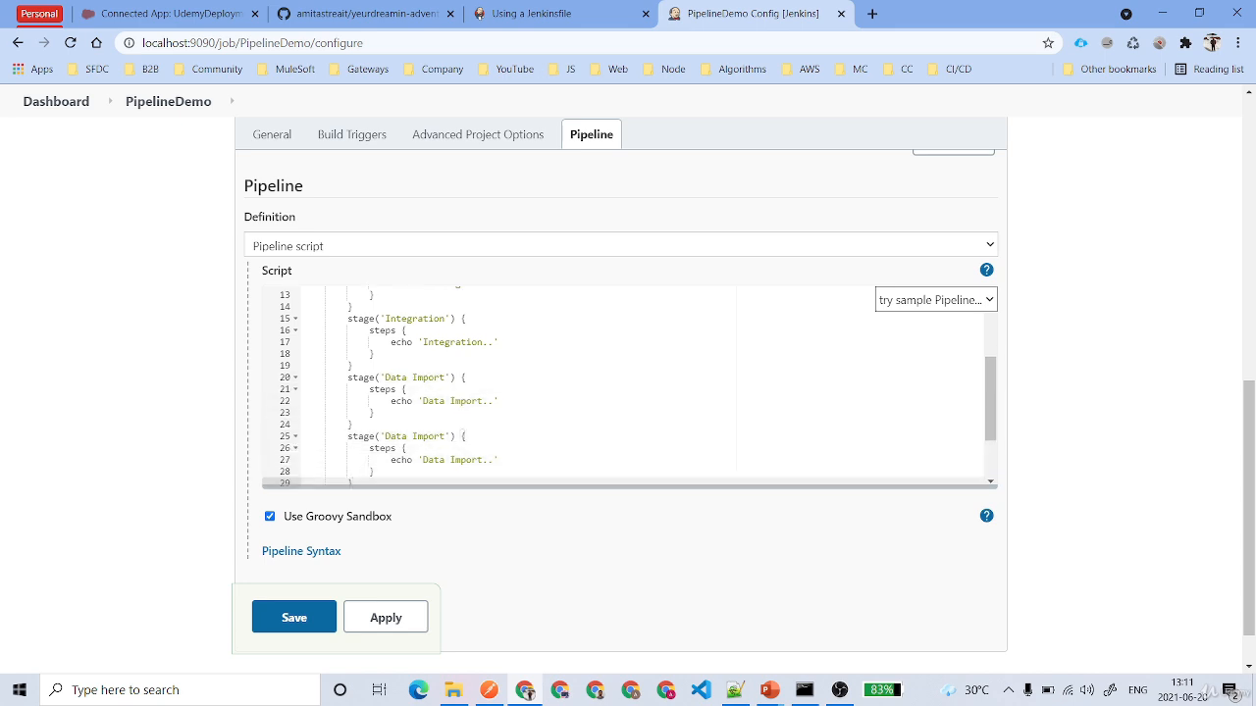
pyautogui.doubleClick(431, 437)
pyautogui.click(445, 437)
pyautogui.moveTo(445, 436); pyautogui.dragTo(385, 436)
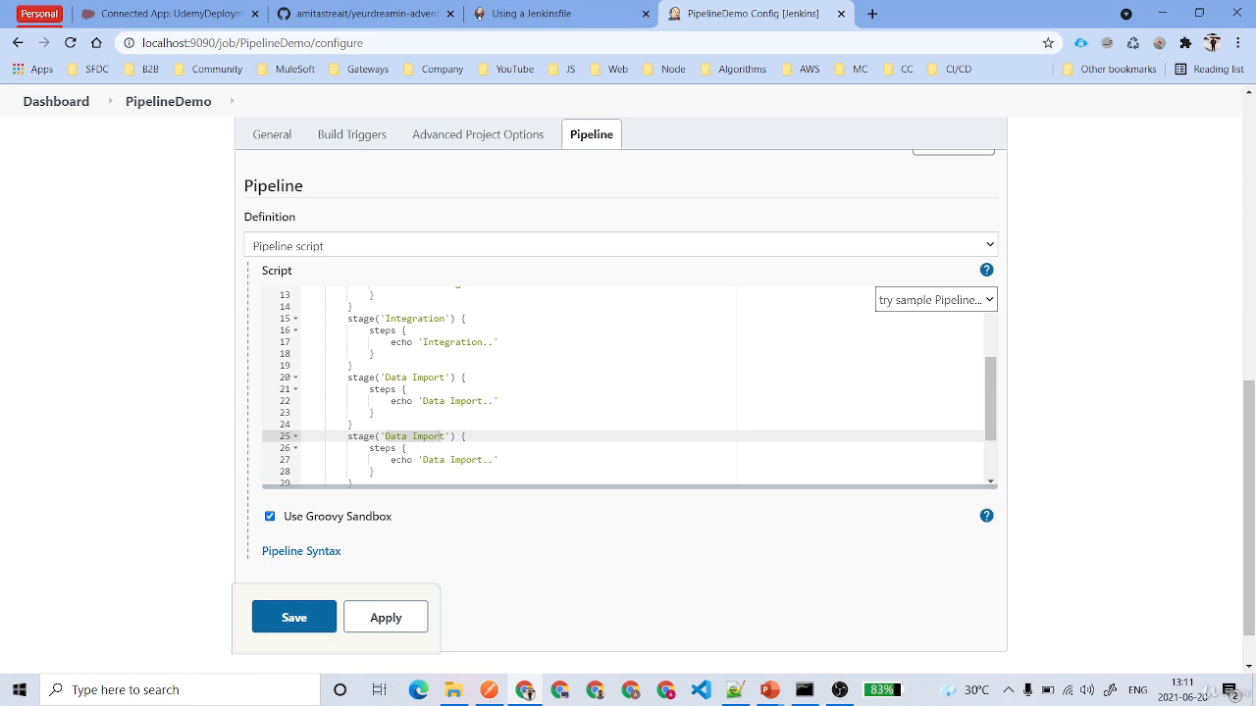
pyautogui.write('Ass')
pyautogui.scroll(-1, 622, 386)
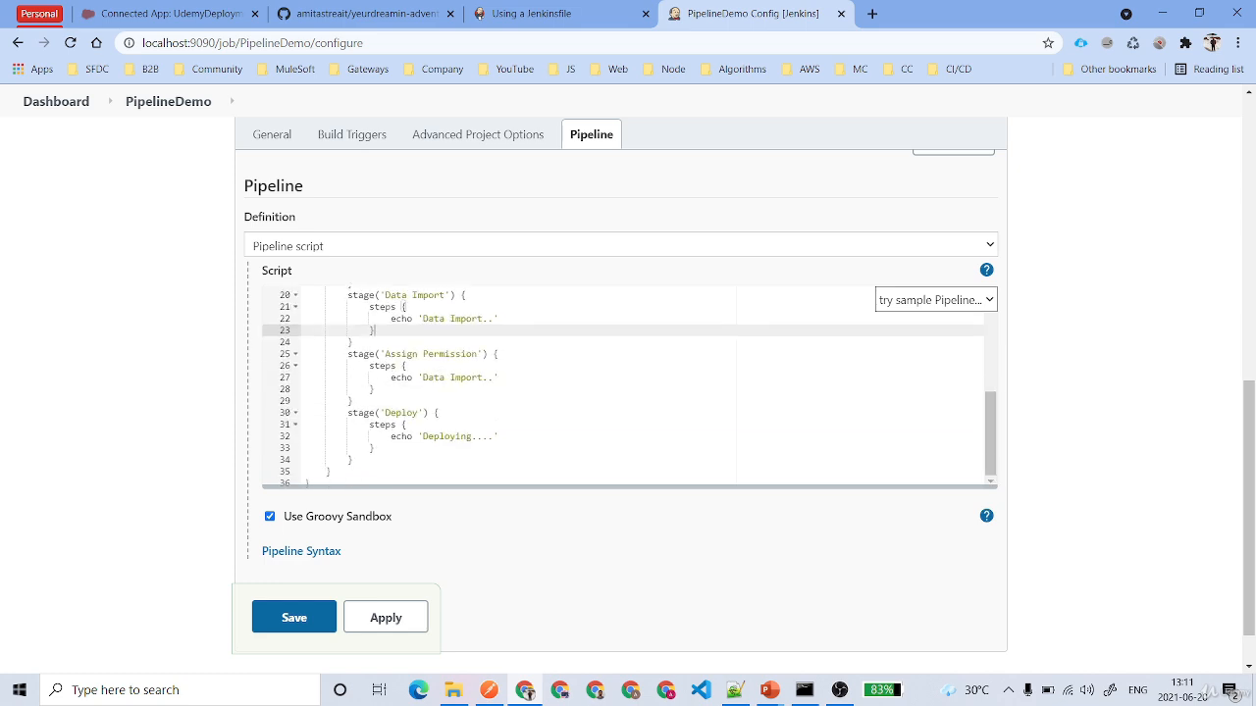
pyautogui.moveTo(384, 354); pyautogui.dragTo(472, 354)
pyautogui.click(472, 366)
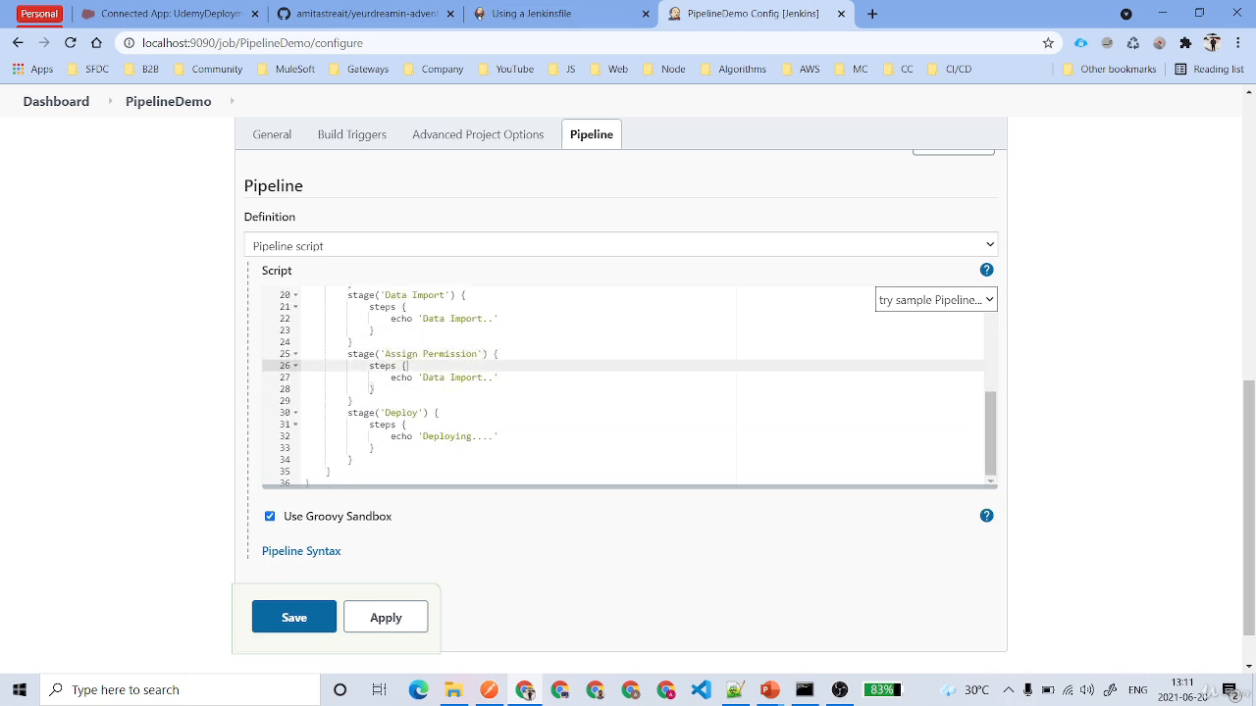
# - Apply and save the PipelineDemo configuration
pyautogui.scroll(-1, 461, 392)
pyautogui.click(394, 565)
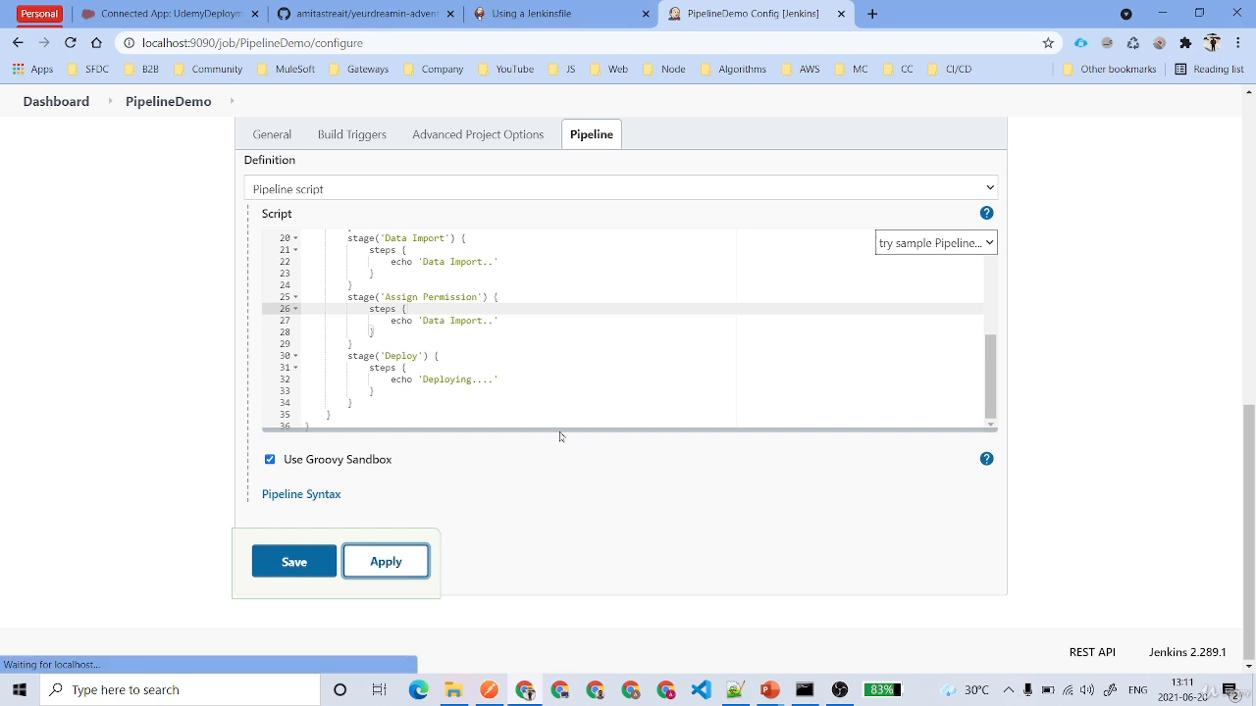
pyautogui.click(299, 568)
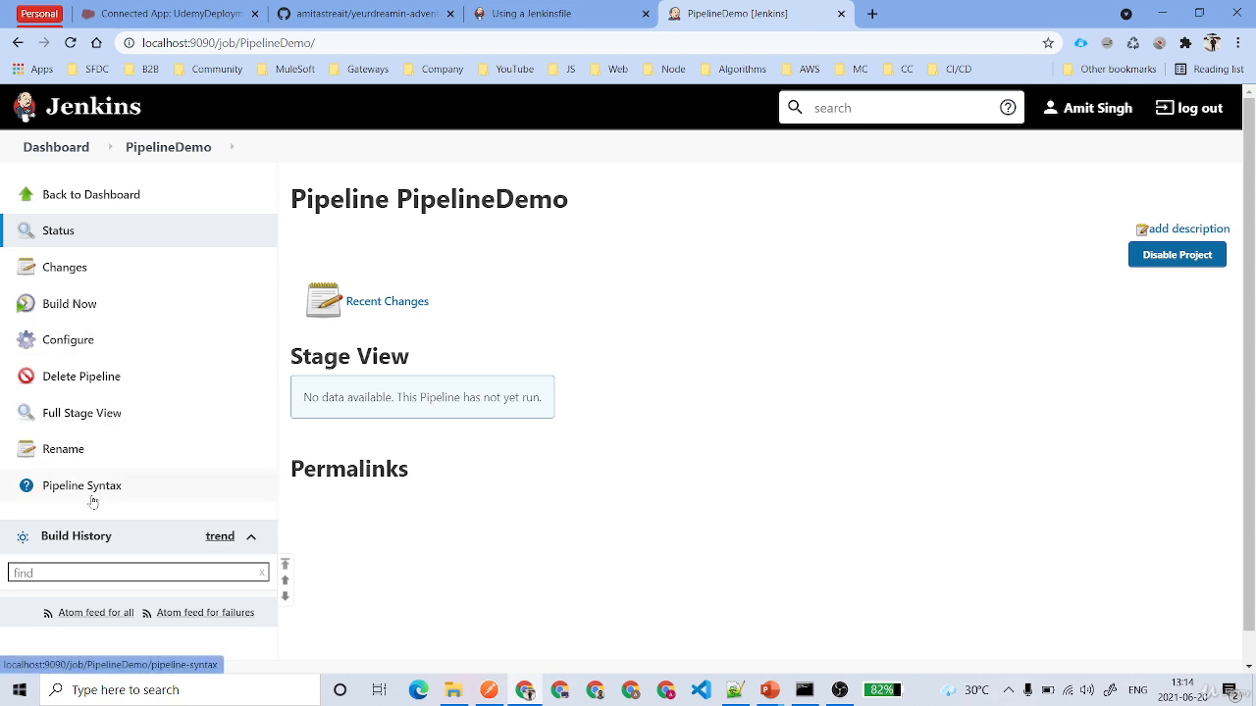
# - View PipelineDemo's full stage view and return to the job's page
pyautogui.click(93, 424)
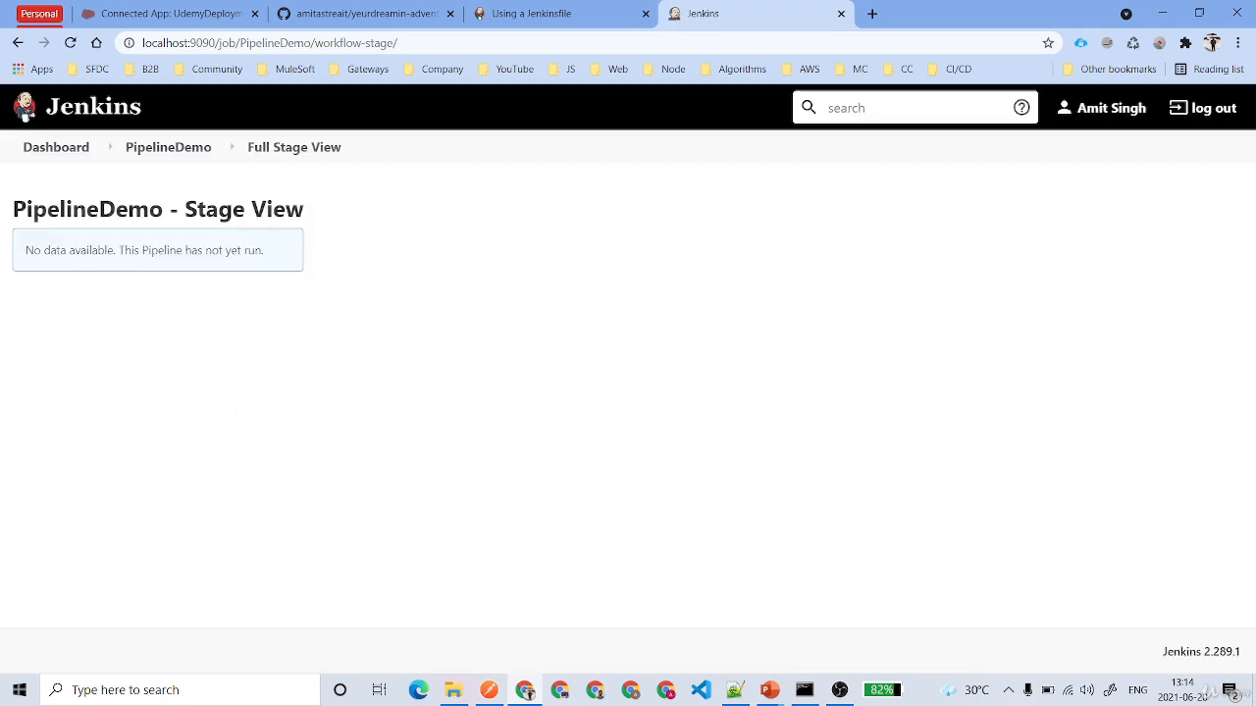
pyautogui.moveTo(33, 250); pyautogui.dragTo(299, 257)
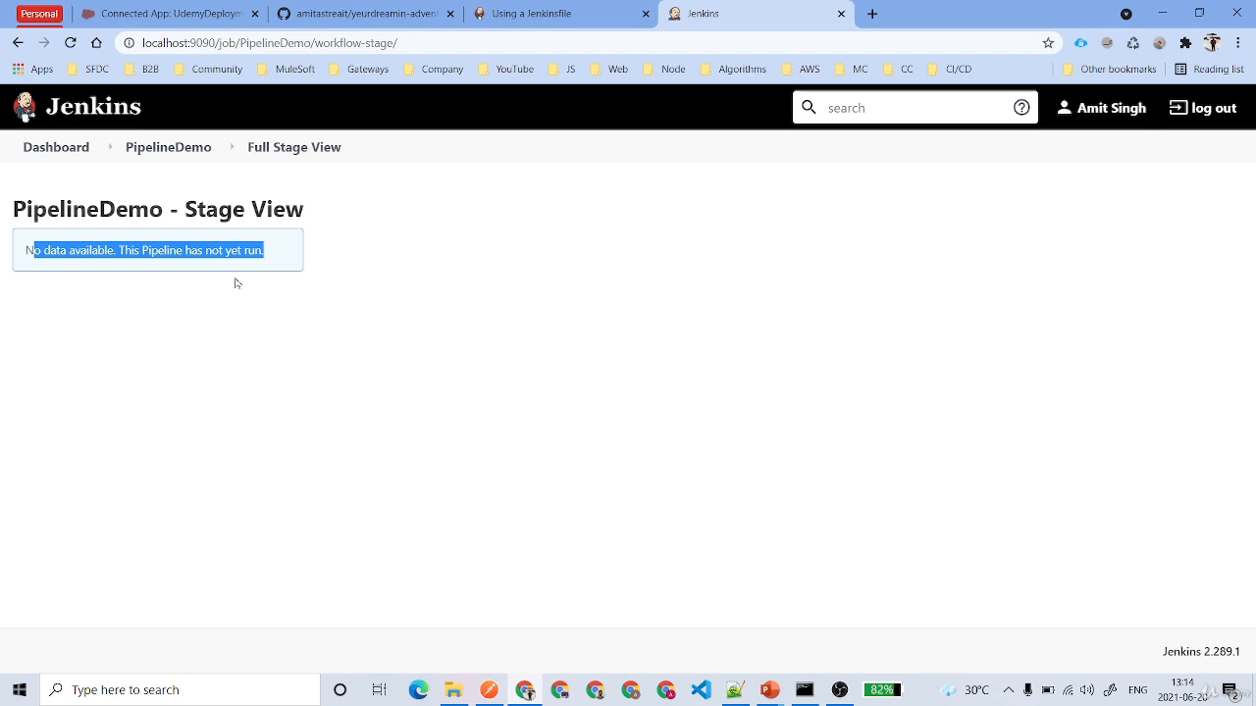
pyautogui.click(161, 148)
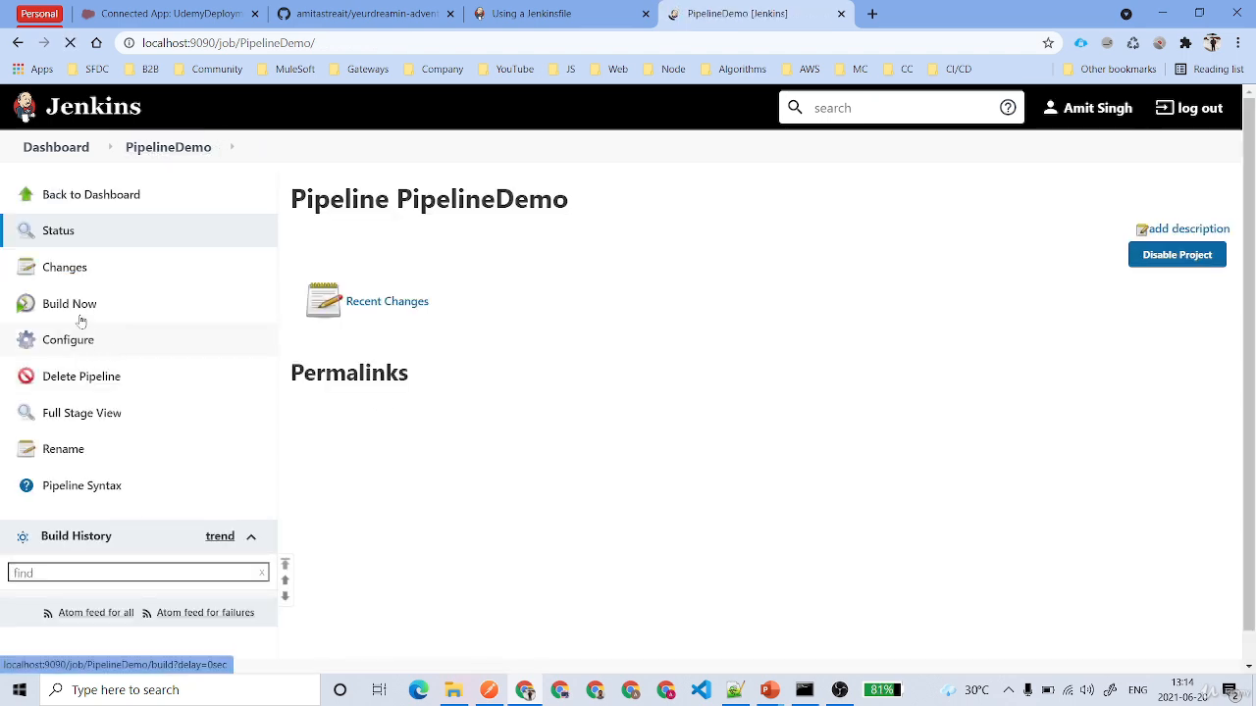
# - Start a build of PipelineDemo and open the console output of build #1
pyautogui.click(76, 312)
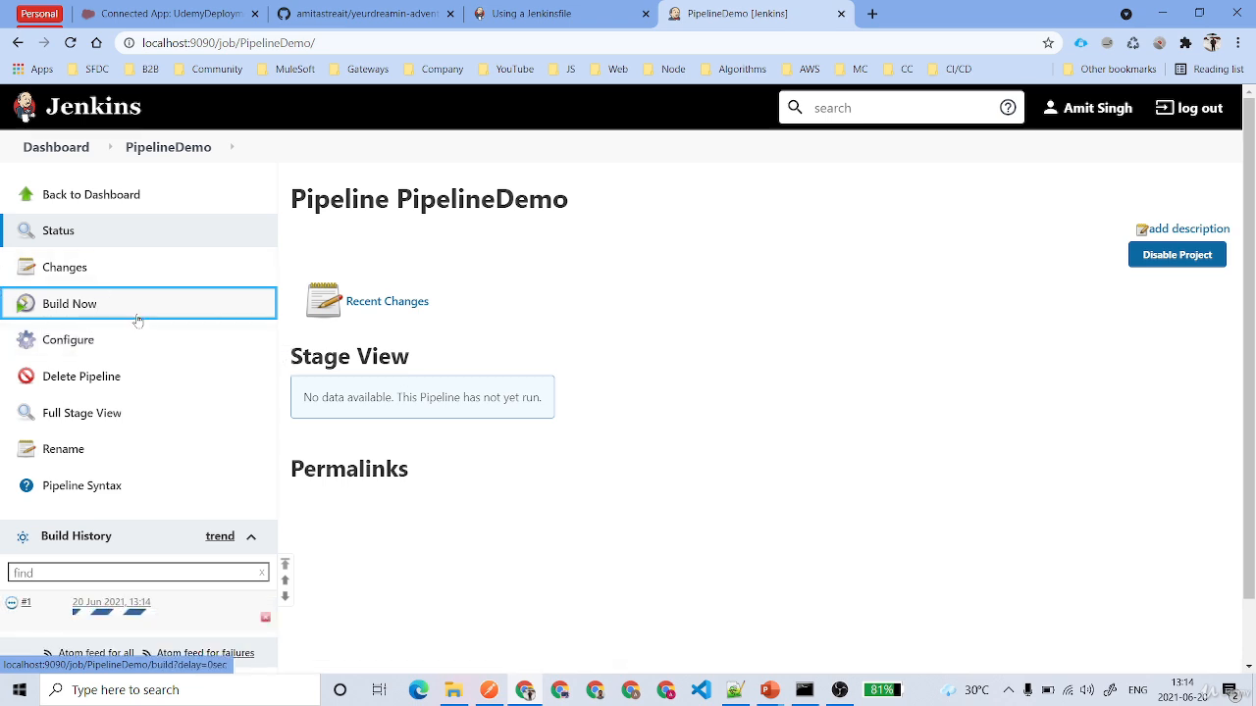
pyautogui.scroll(-1, 138, 322)
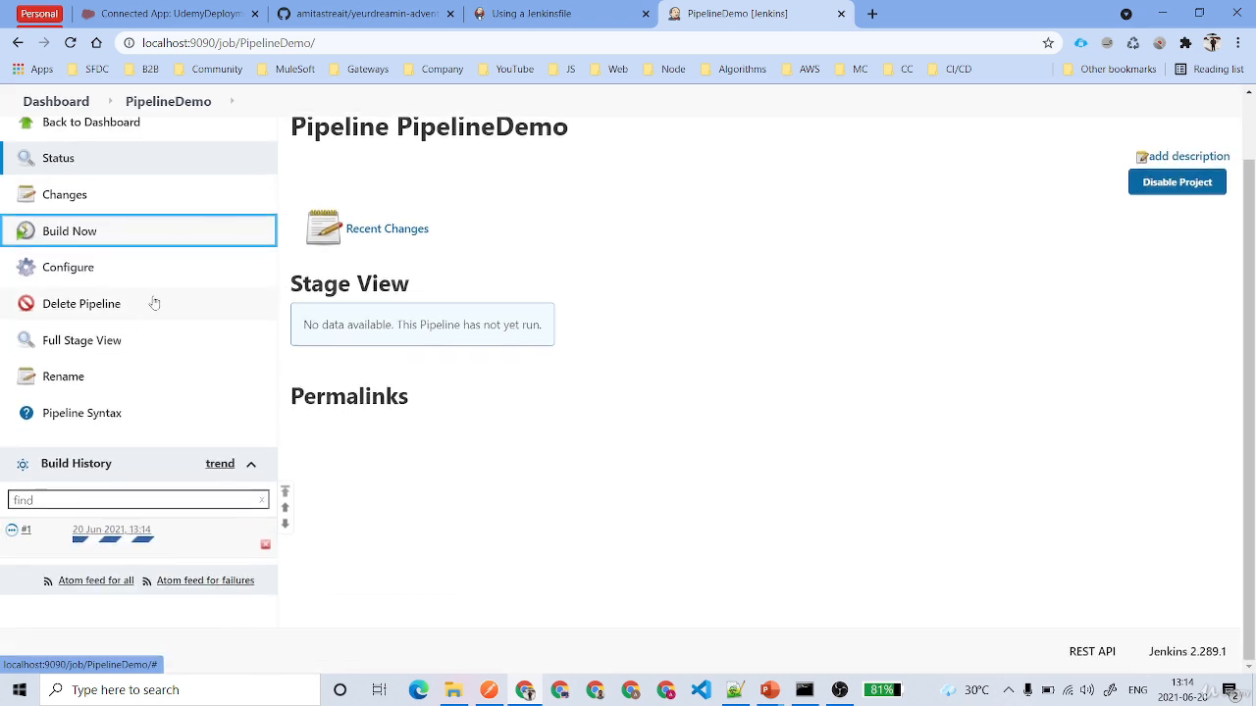
pyautogui.click(15, 535)
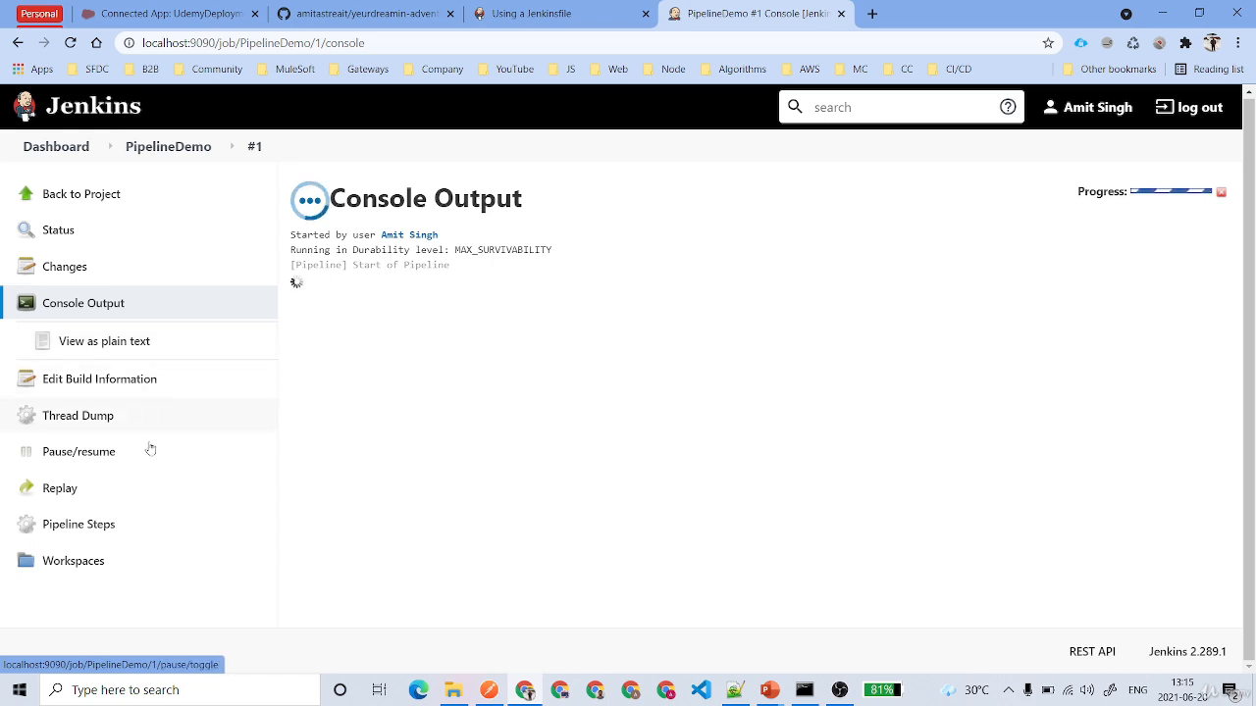
# - View the pipeline steps of build #1, and return to PipelineDemo's page to check its Stage View
pyautogui.click(143, 530)
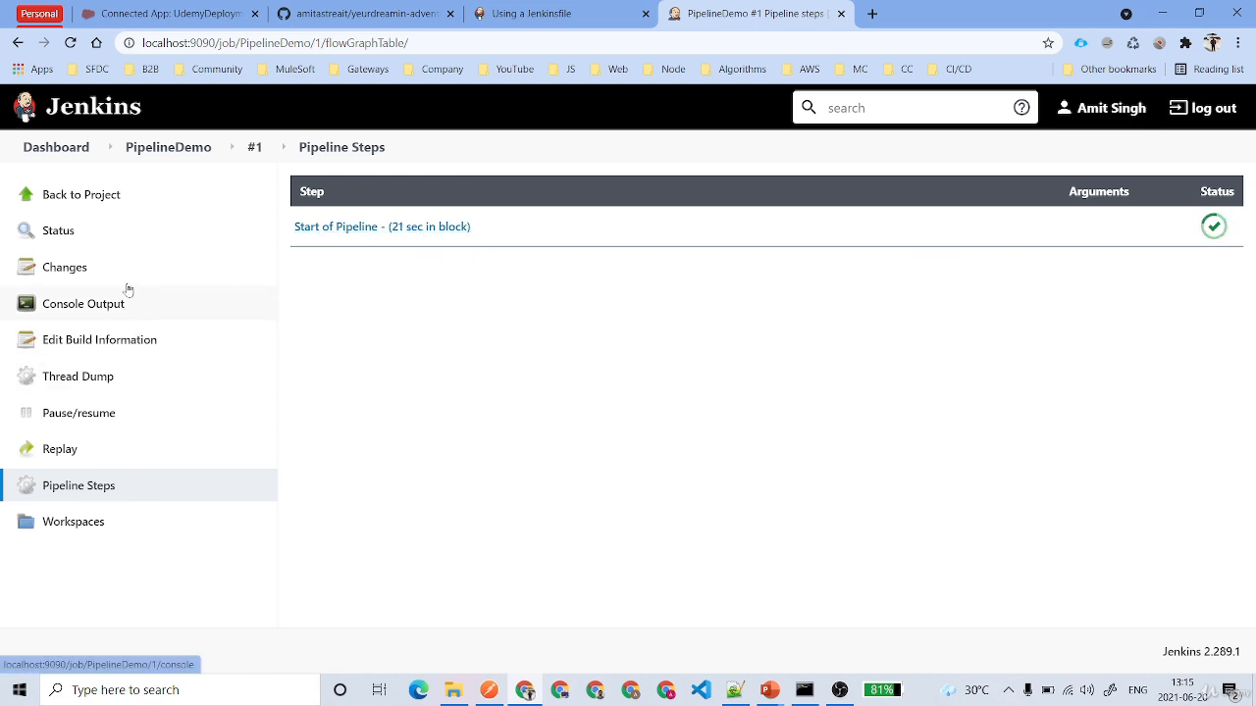
pyautogui.click(93, 199)
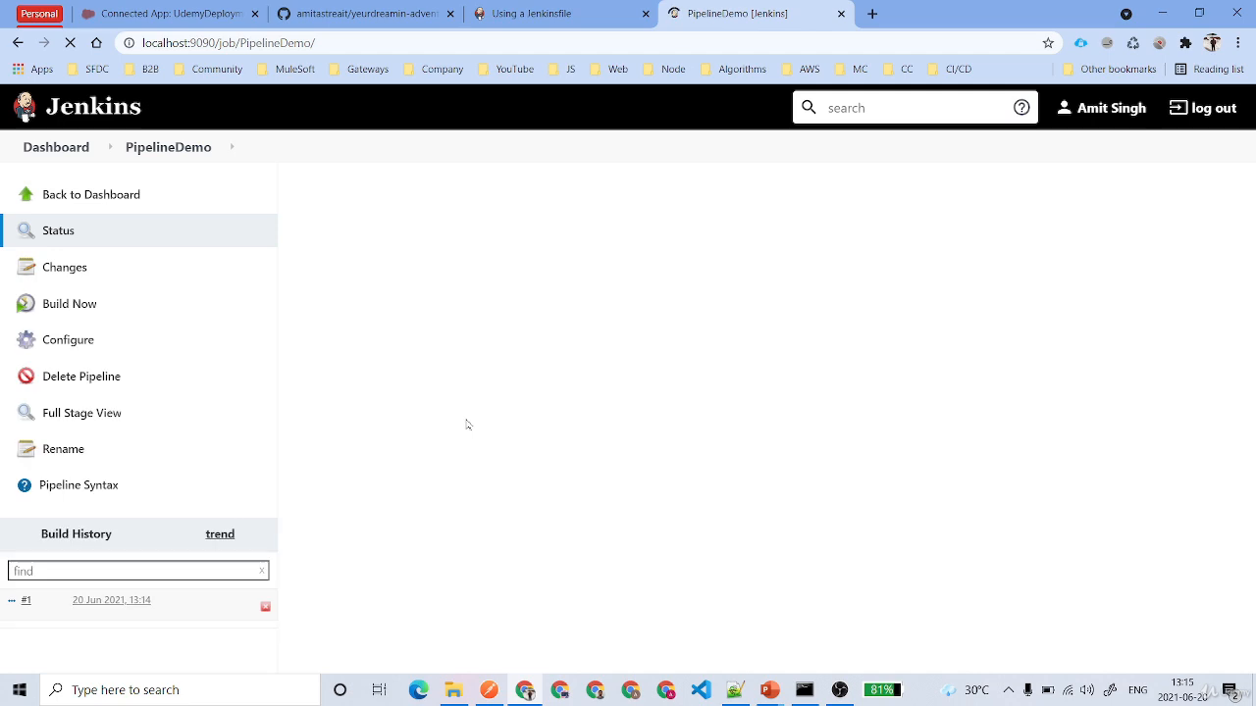
pyautogui.scroll(-1, 461, 481)
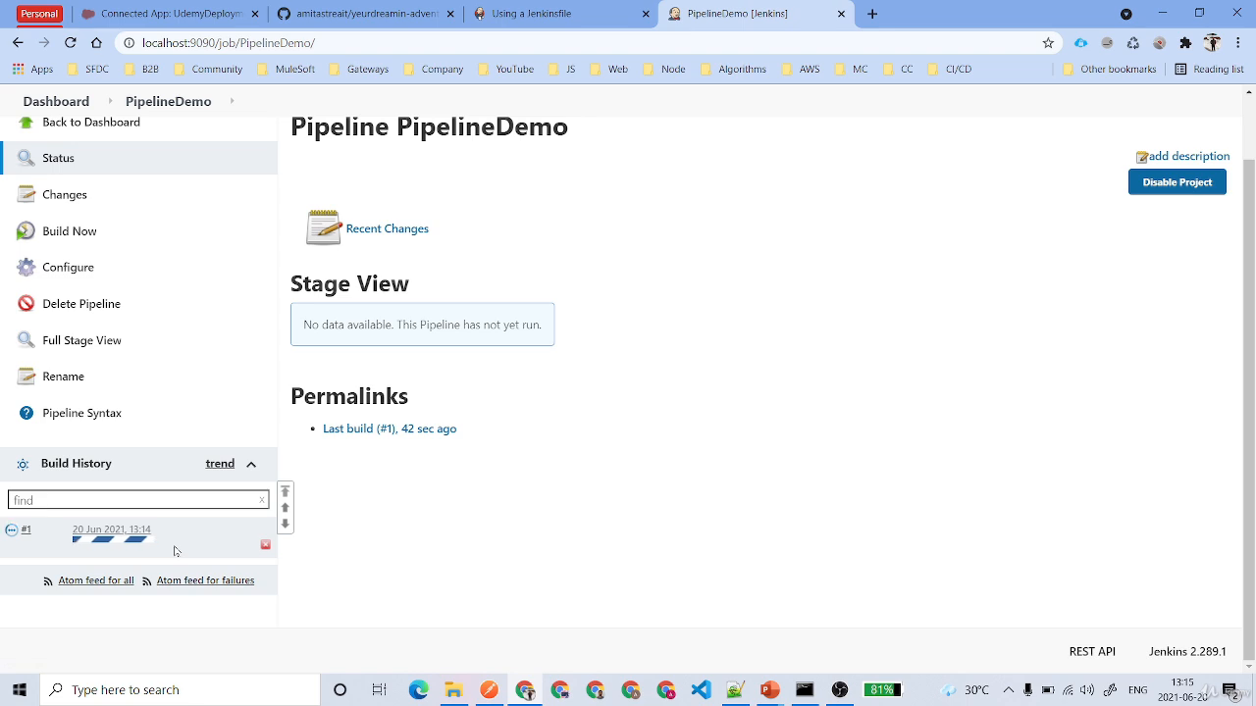
pyautogui.moveTo(300, 324); pyautogui.dragTo(545, 334)
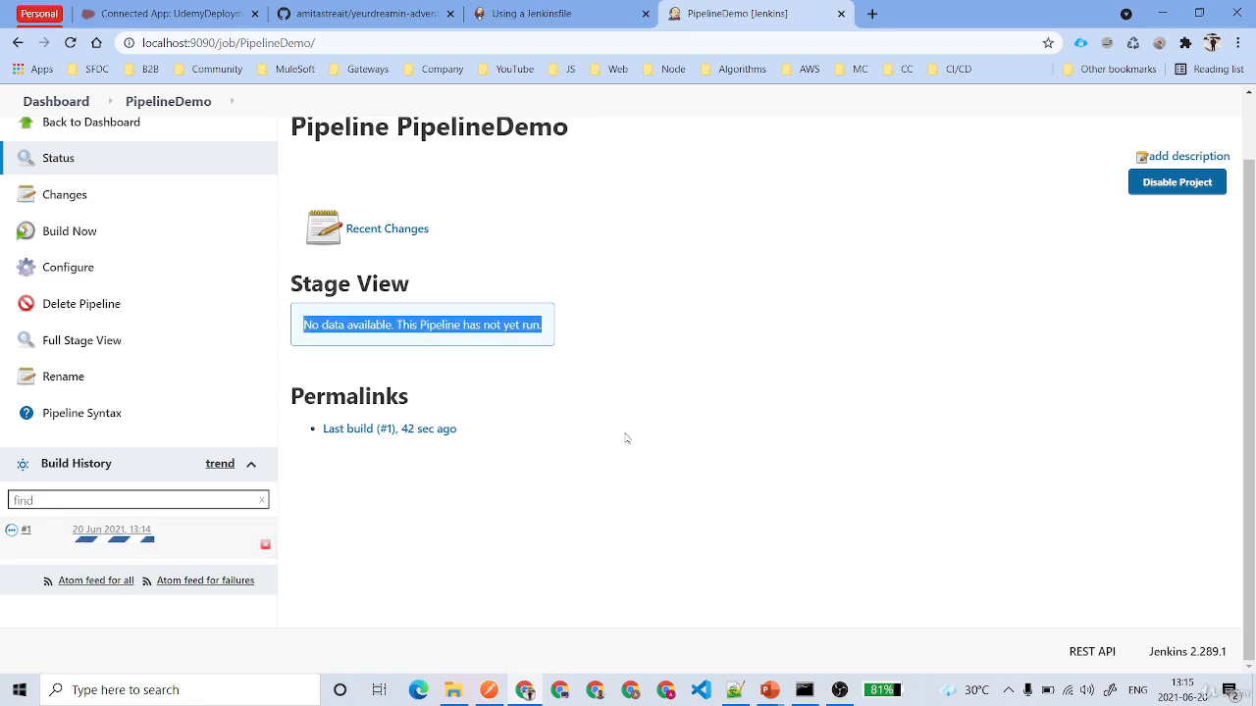
pyautogui.click(626, 439)
pyautogui.moveTo(303, 325); pyautogui.dragTo(550, 333)
pyautogui.click(719, 335)
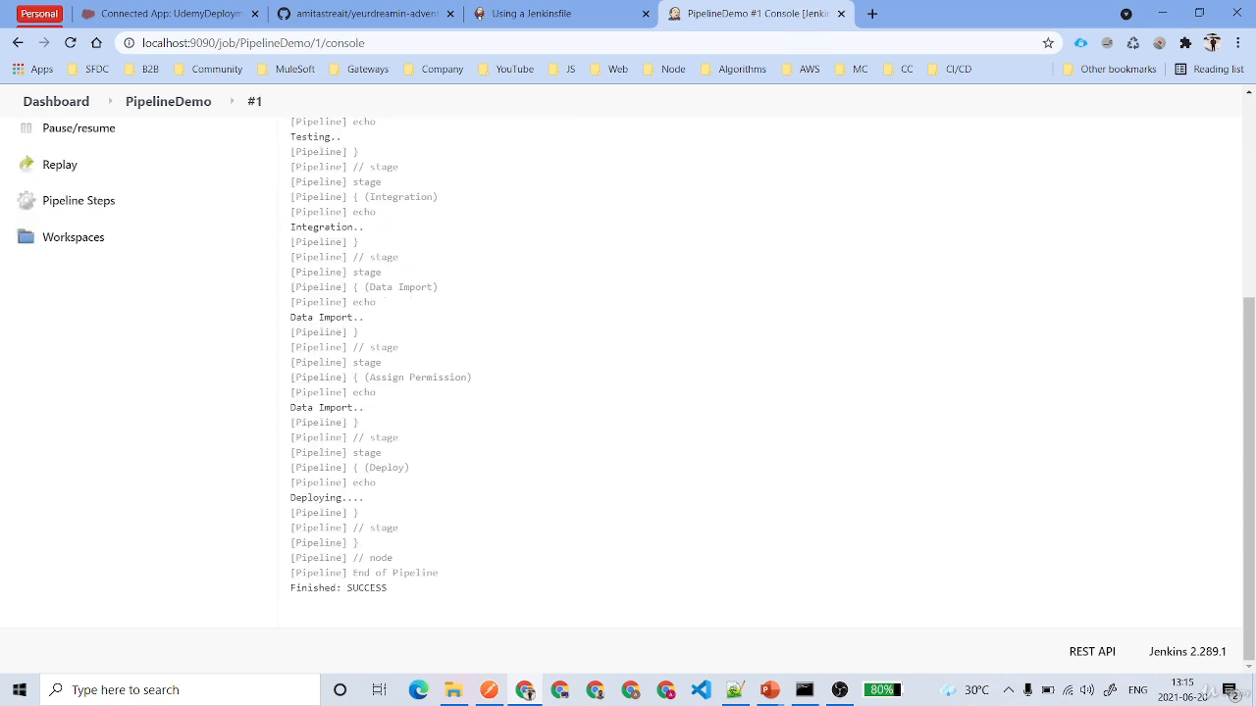
# - Review the console output of build #1 and examine its list of pipeline steps
pyautogui.scroll(4, 435, 493)
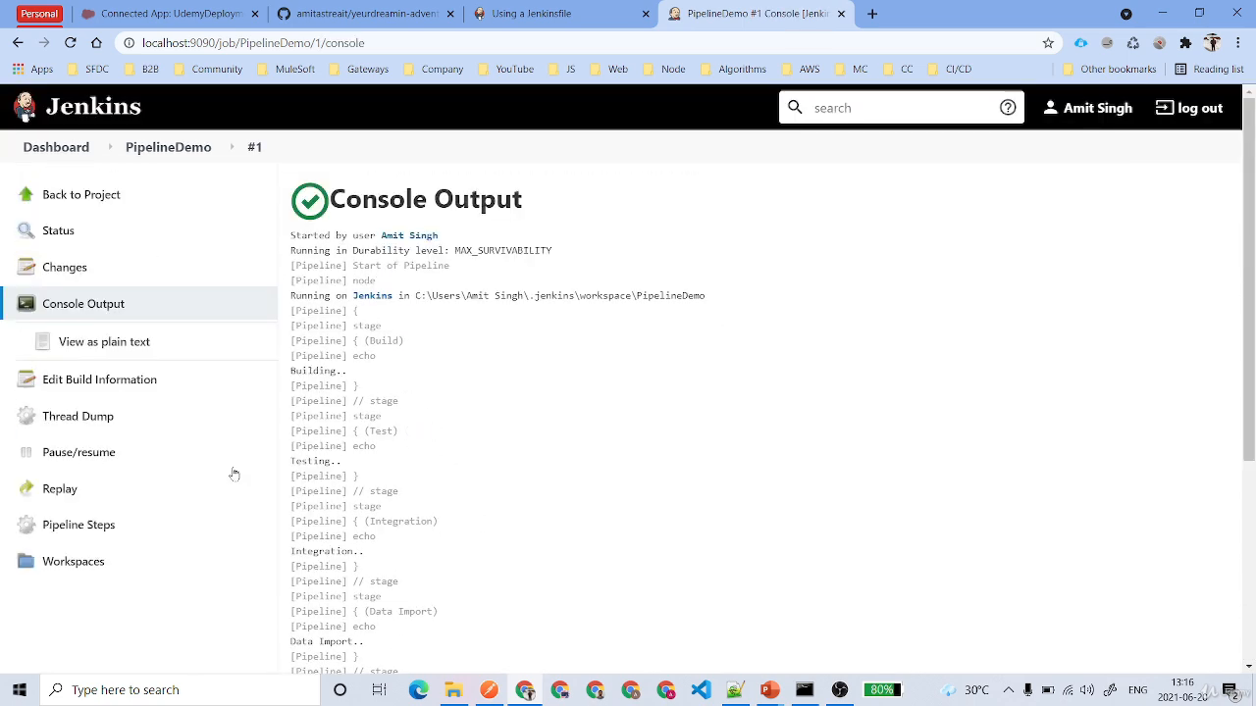
pyautogui.click(95, 523)
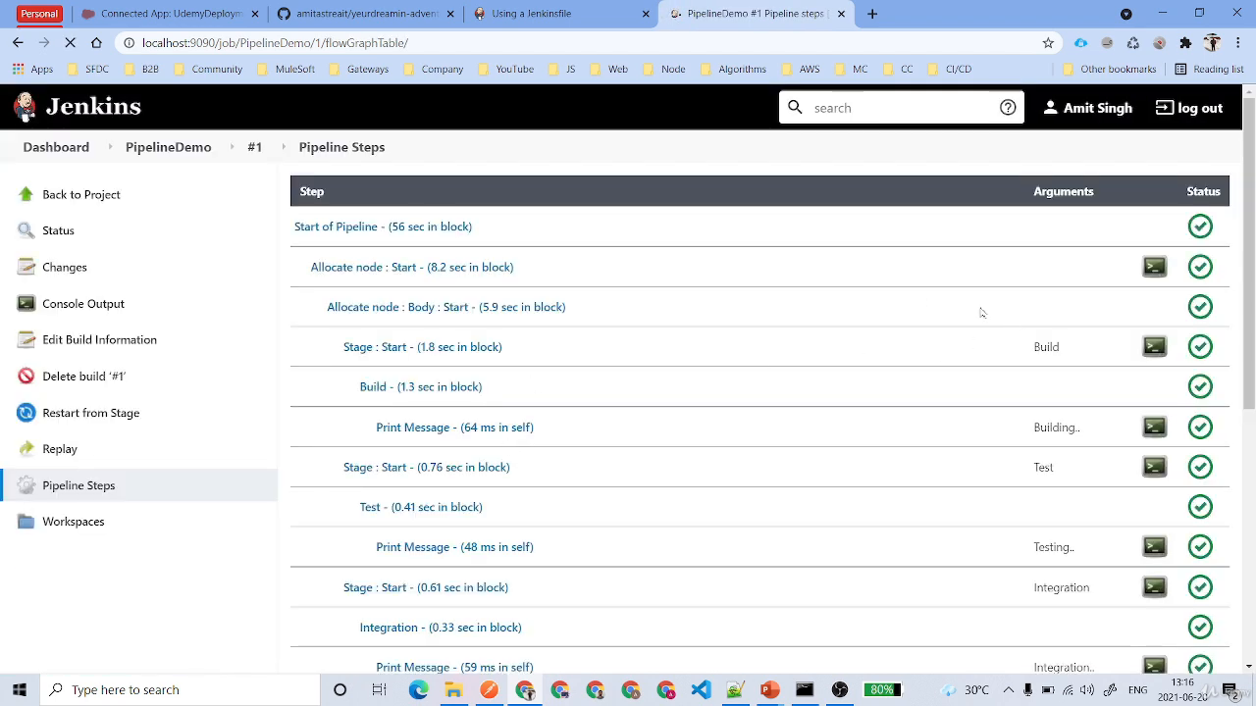
pyautogui.scroll(-5, 594, 469)
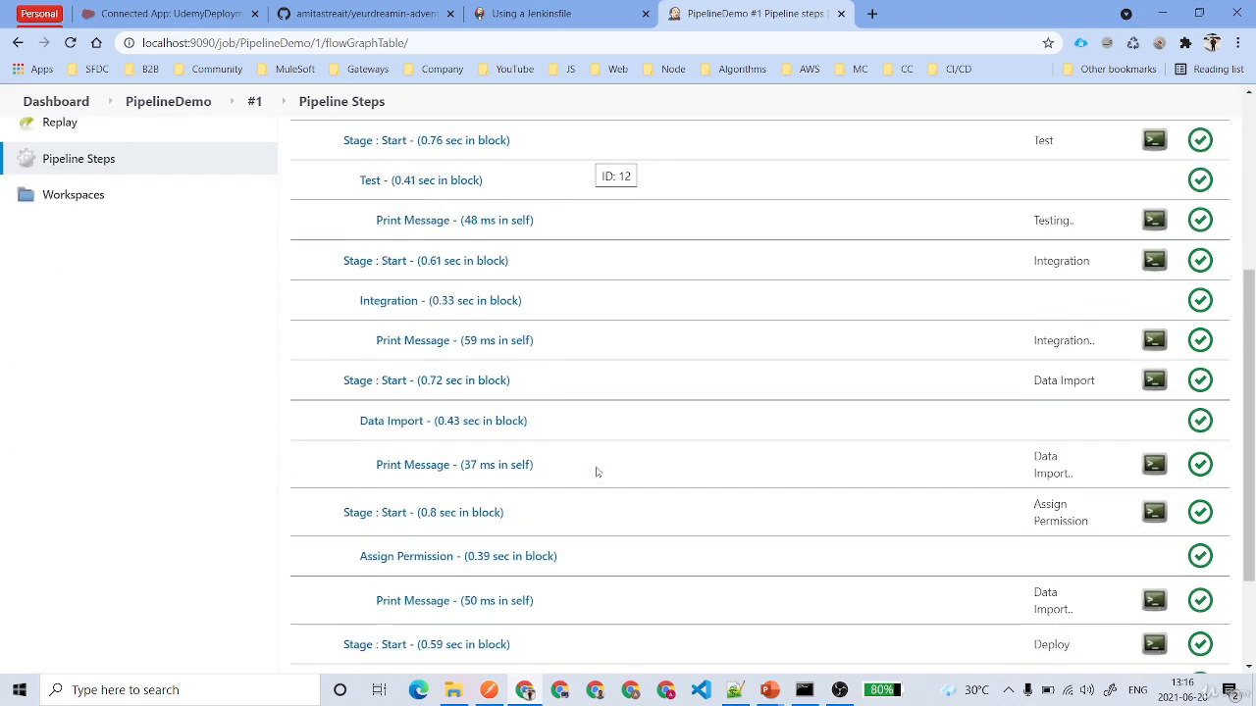
pyautogui.scroll(5, 595, 472)
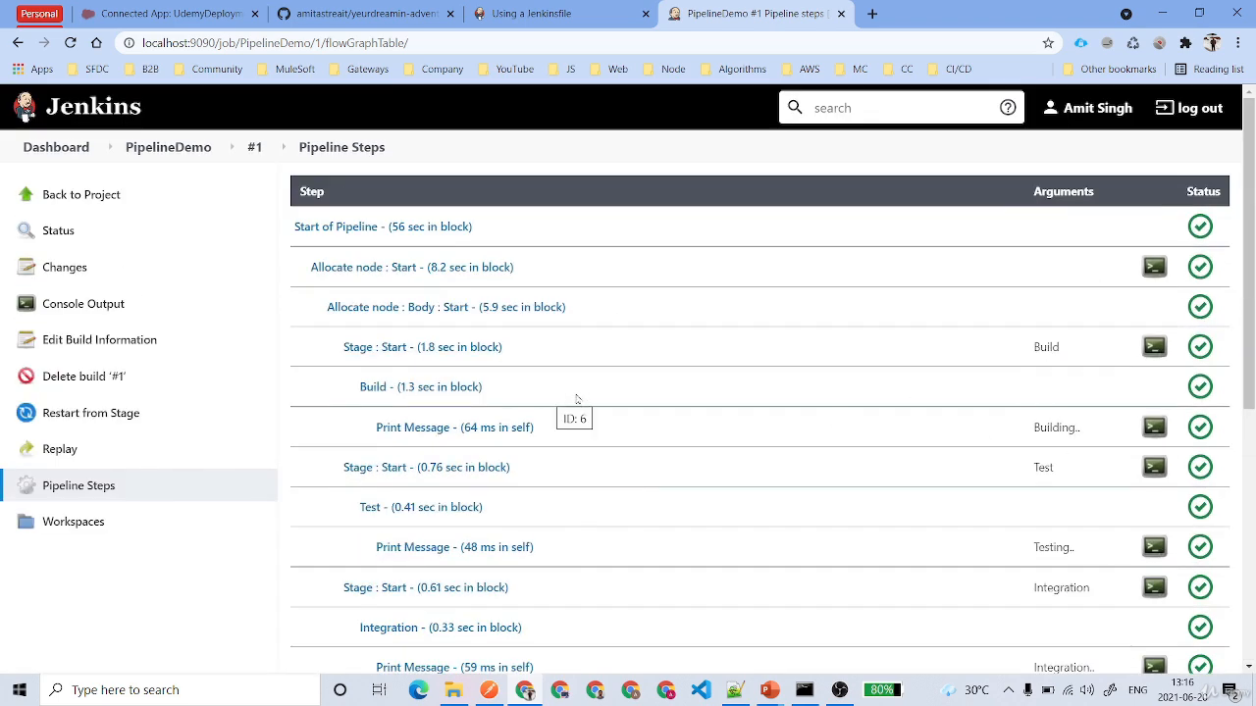
# - Return to PipelineDemo's page and examine the stages of build #1 in the Stage View
pyautogui.click(95, 196)
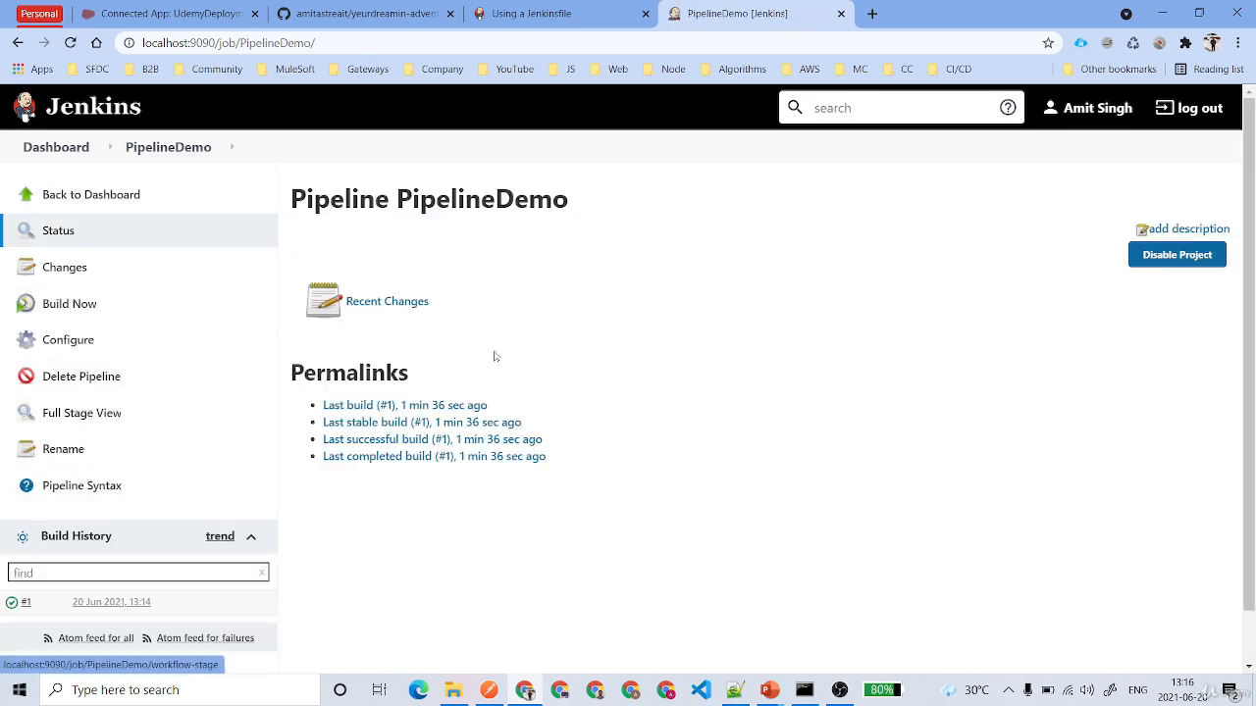
pyautogui.scroll(-1, 526, 363)
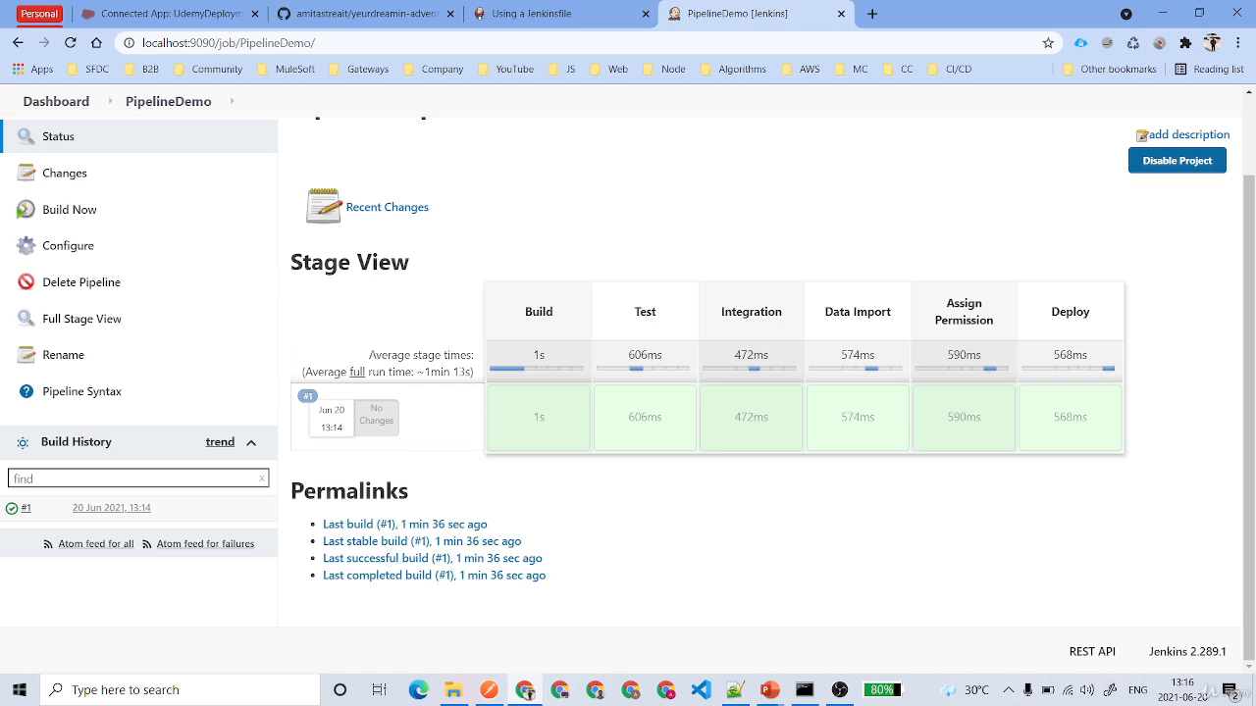
pyautogui.moveTo(290, 262); pyautogui.dragTo(434, 261)
pyautogui.click(648, 254)
pyautogui.moveTo(511, 314); pyautogui.dragTo(1106, 325)
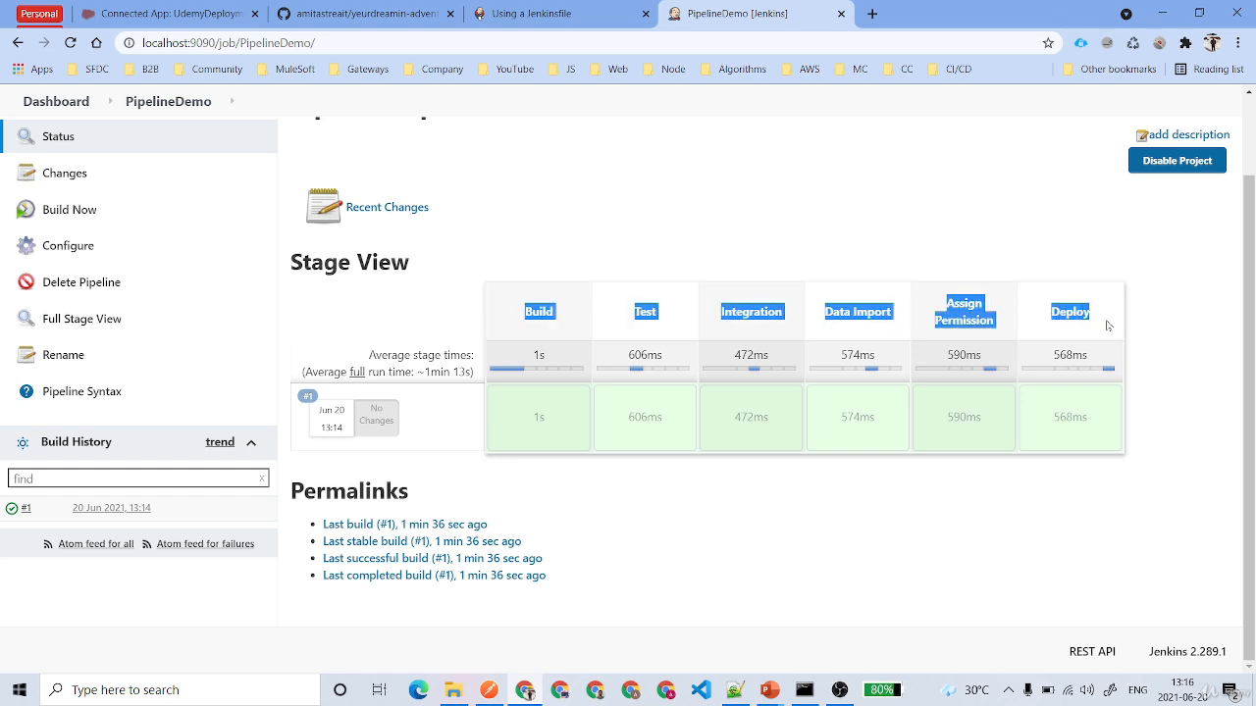
pyautogui.click(847, 282)
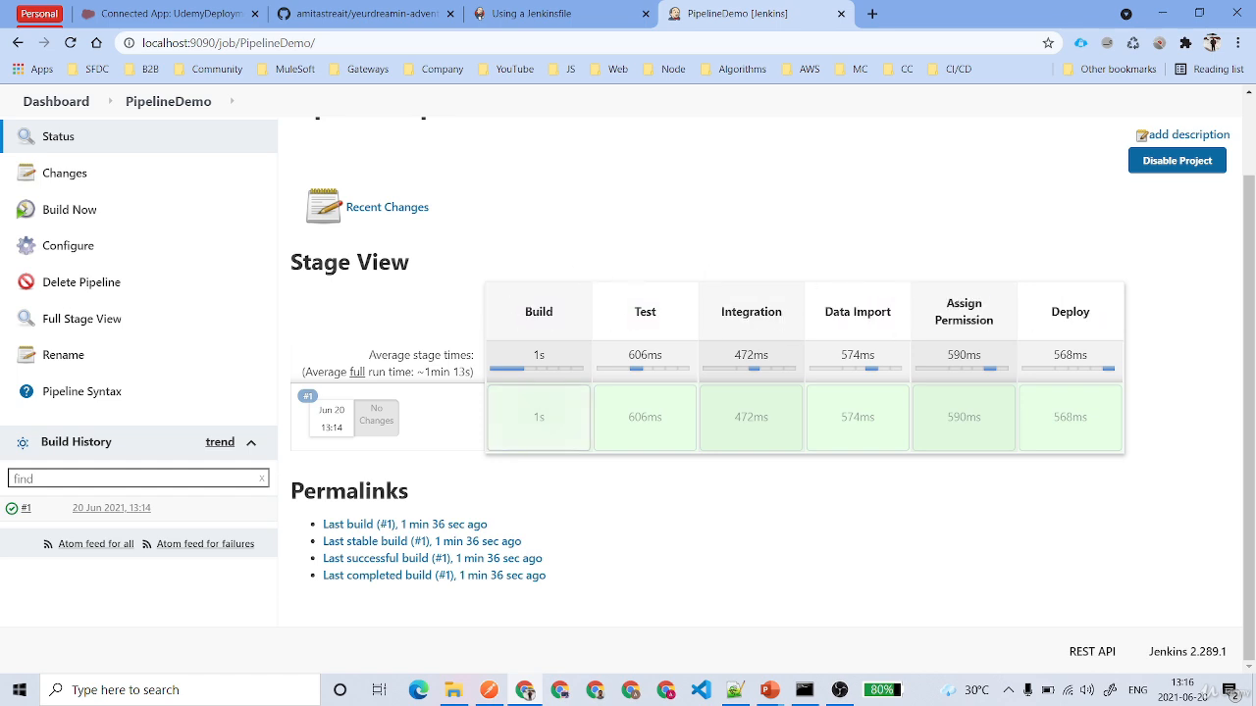
pyautogui.moveTo(565, 424)
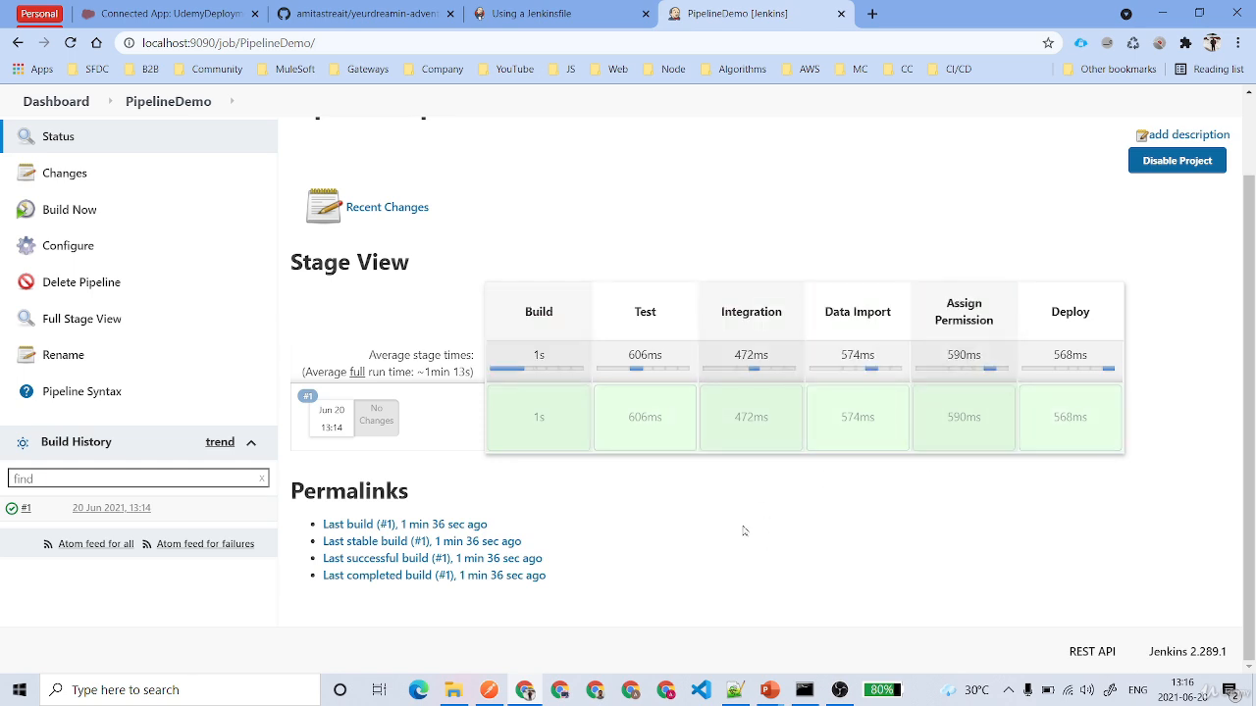
# - Start another build of PipelineDemo and follow the progress of its stages in the Stage View
pyautogui.click(75, 211)
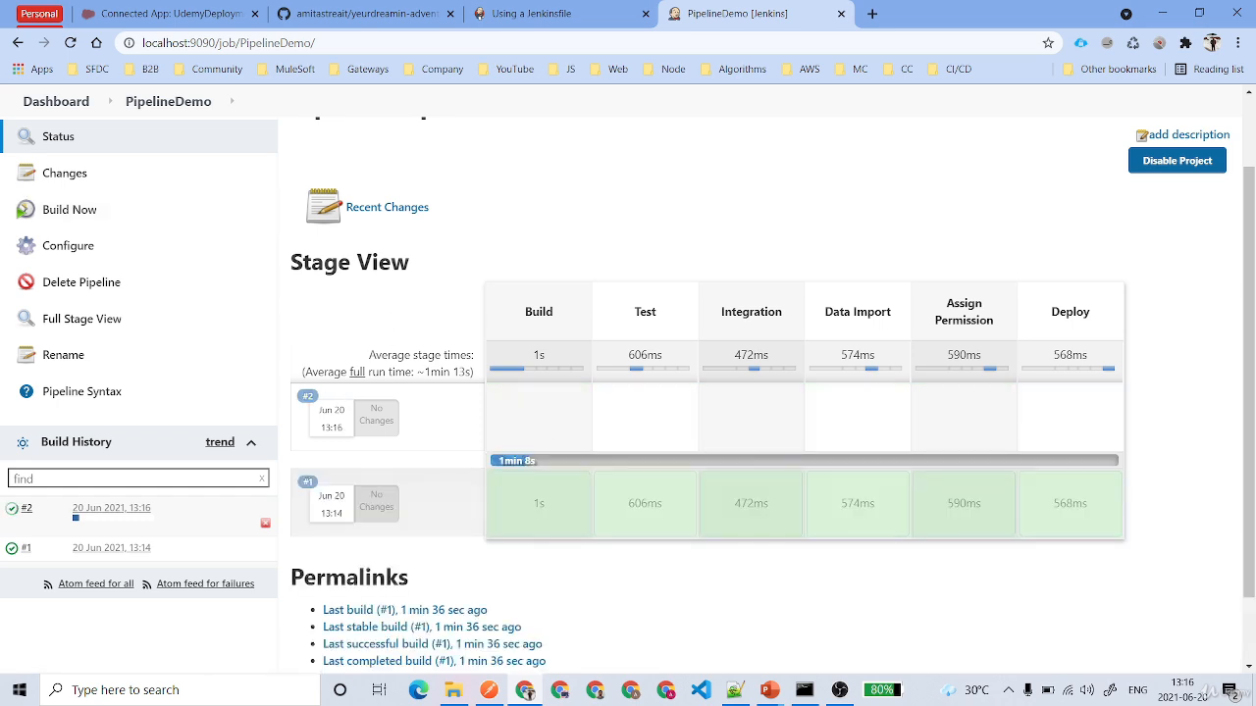
pyautogui.moveTo(504, 481)
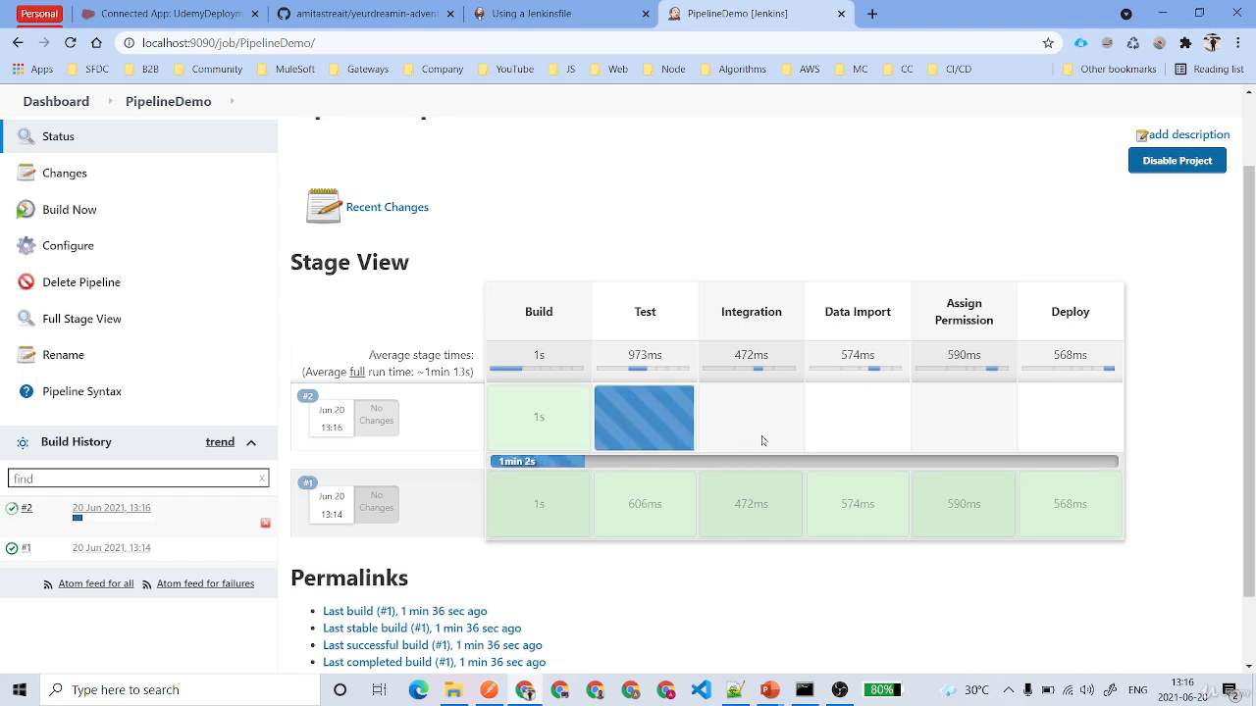
pyautogui.moveTo(527, 430)
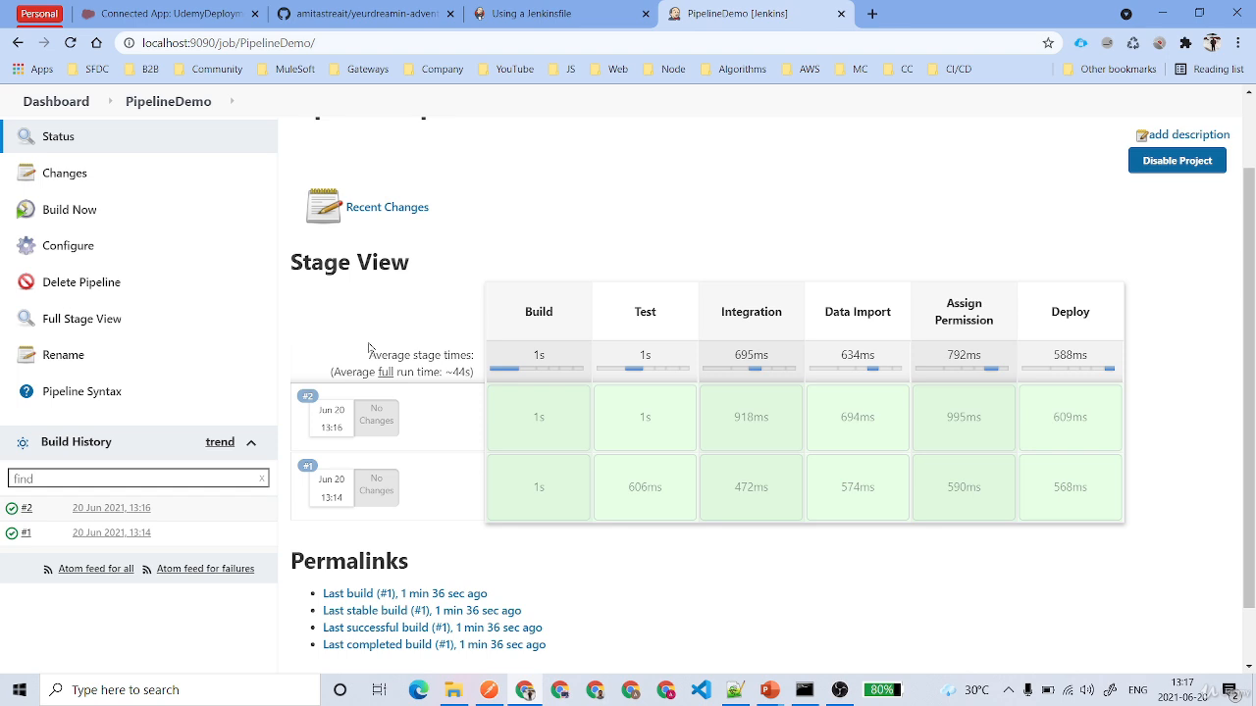
pyautogui.tripleClick(353, 282)
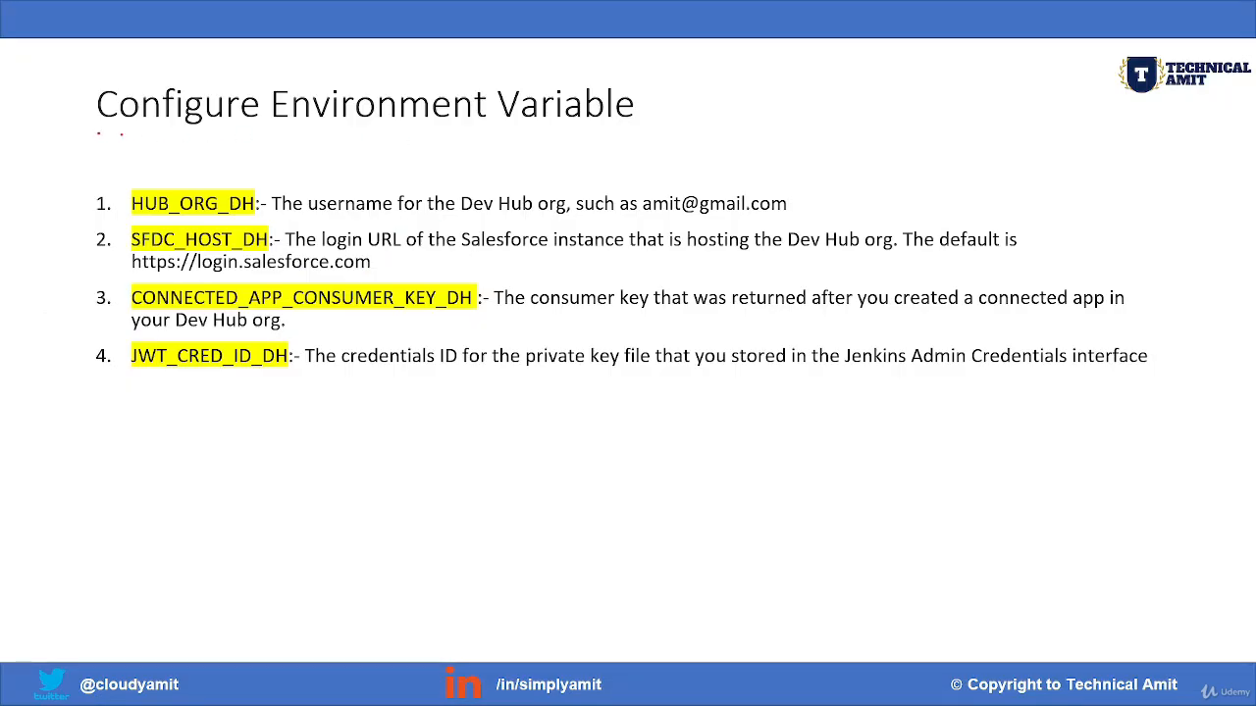
pyautogui.moveTo(98, 134)
pyautogui.mouseDown()
pyautogui.moveTo(433, 139)
pyautogui.moveTo(502, 127)
pyautogui.mouseUp()
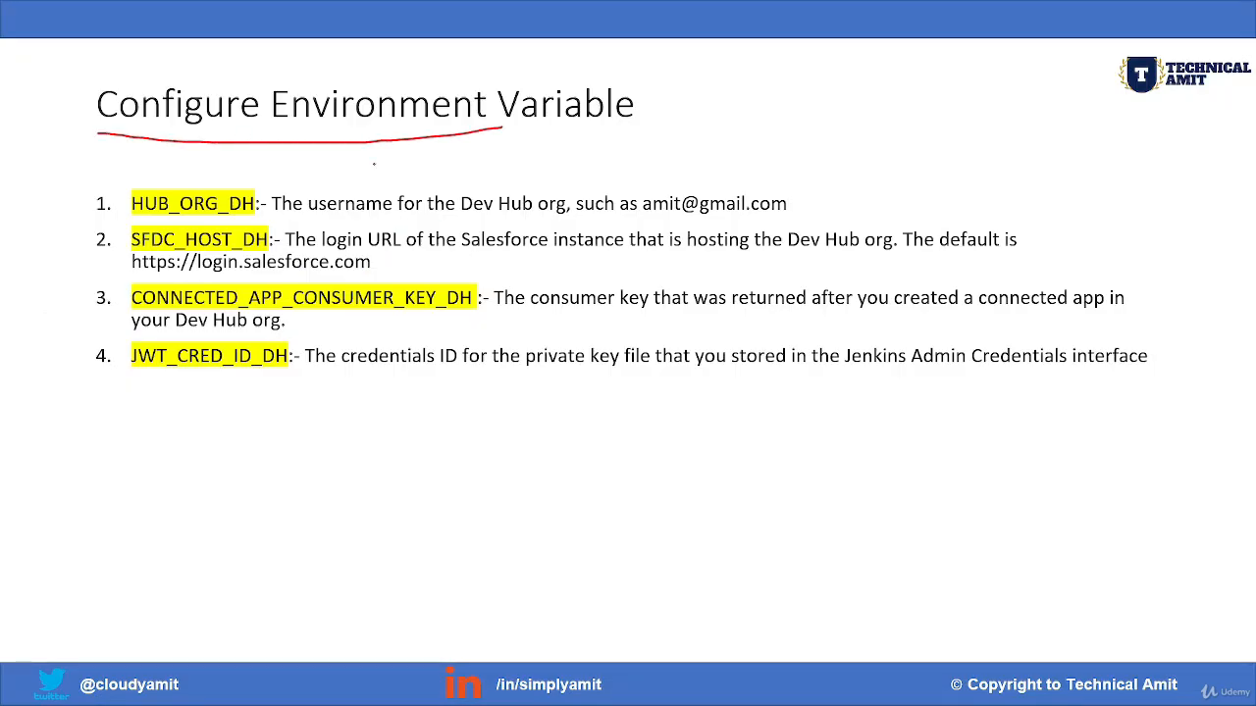
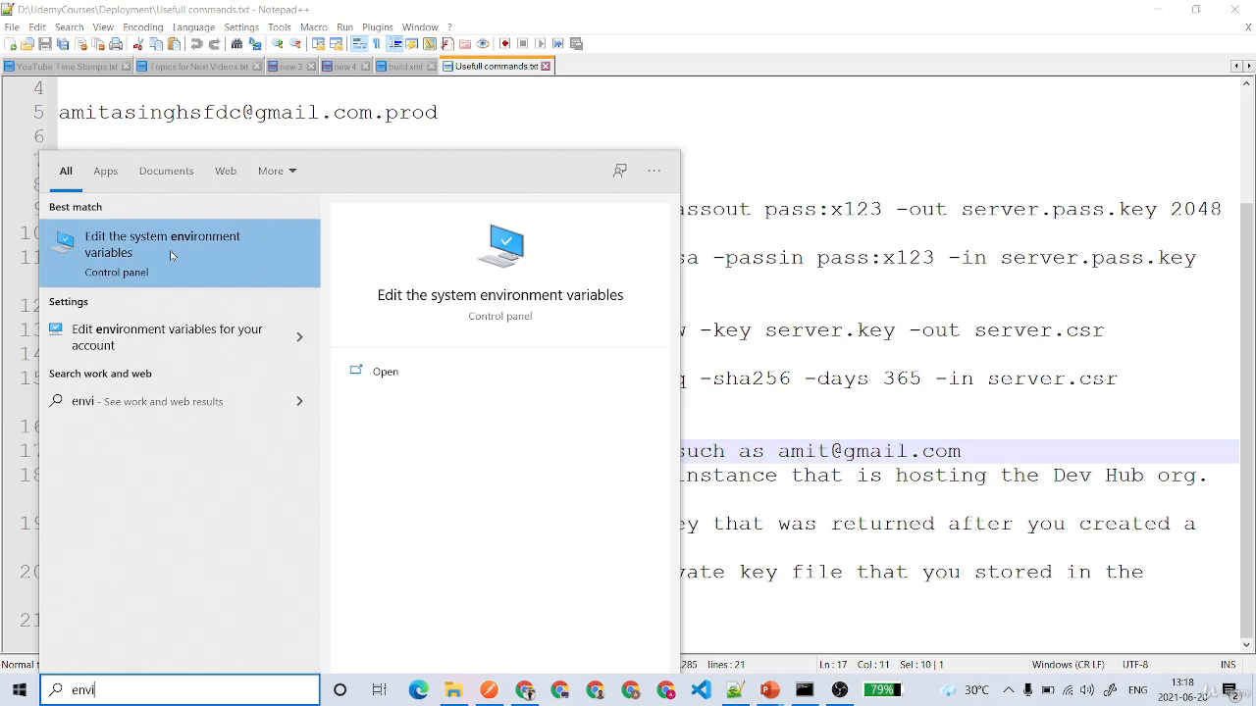
# - Open the Windows Environment Variables settings, move the windows aside from the notes, and look through the system variables
pyautogui.click(170, 254)
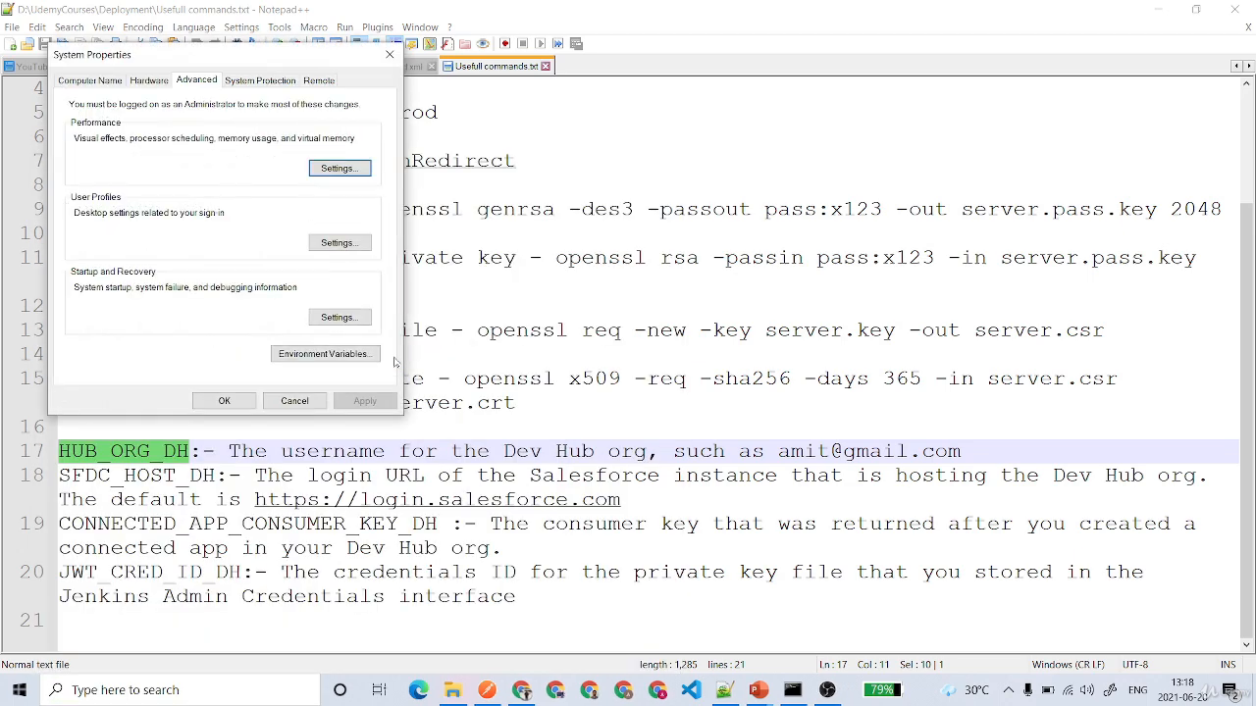
pyautogui.moveTo(241, 60); pyautogui.dragTo(998, 159)
pyautogui.click(1077, 444)
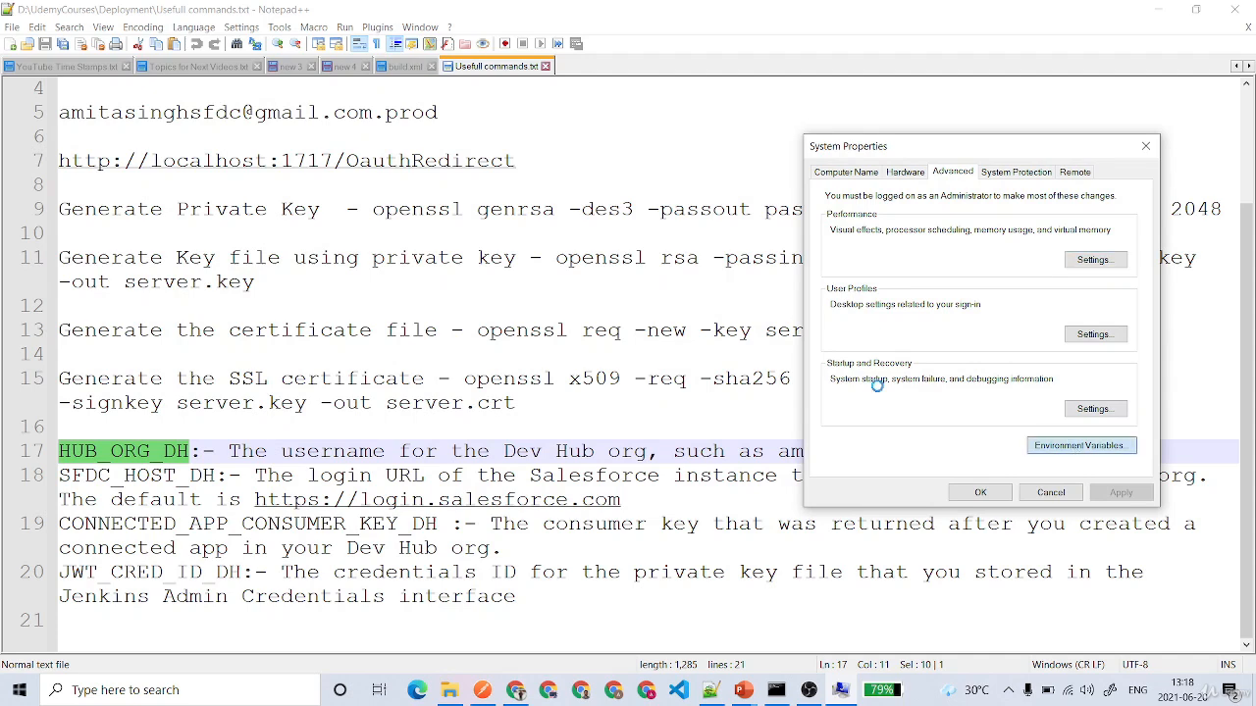
pyautogui.moveTo(549, 84); pyautogui.dragTo(721, 91)
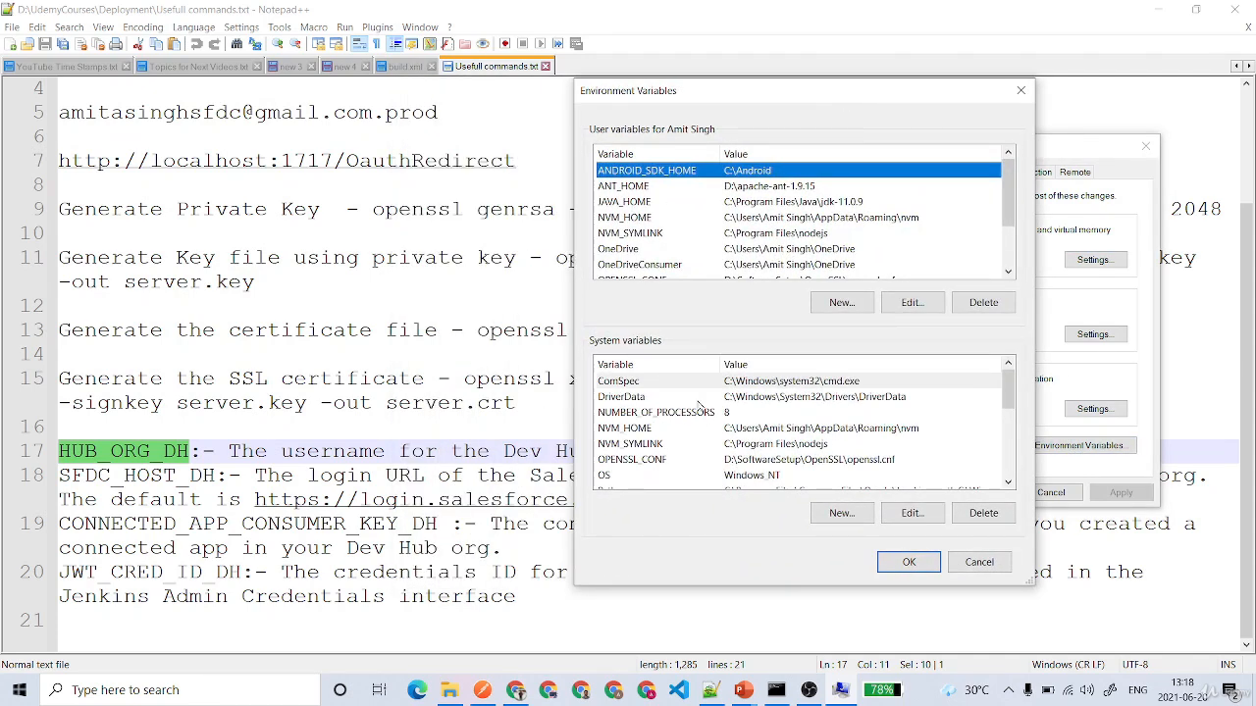
pyautogui.scroll(-5, 703, 428)
pyautogui.scroll(5, 702, 429)
# - Create the system variable HUB_ORG_DH with the Dev Hub username from the notes as its value
pyautogui.click(836, 514)
pyautogui.write('HUB_ORG_DH')
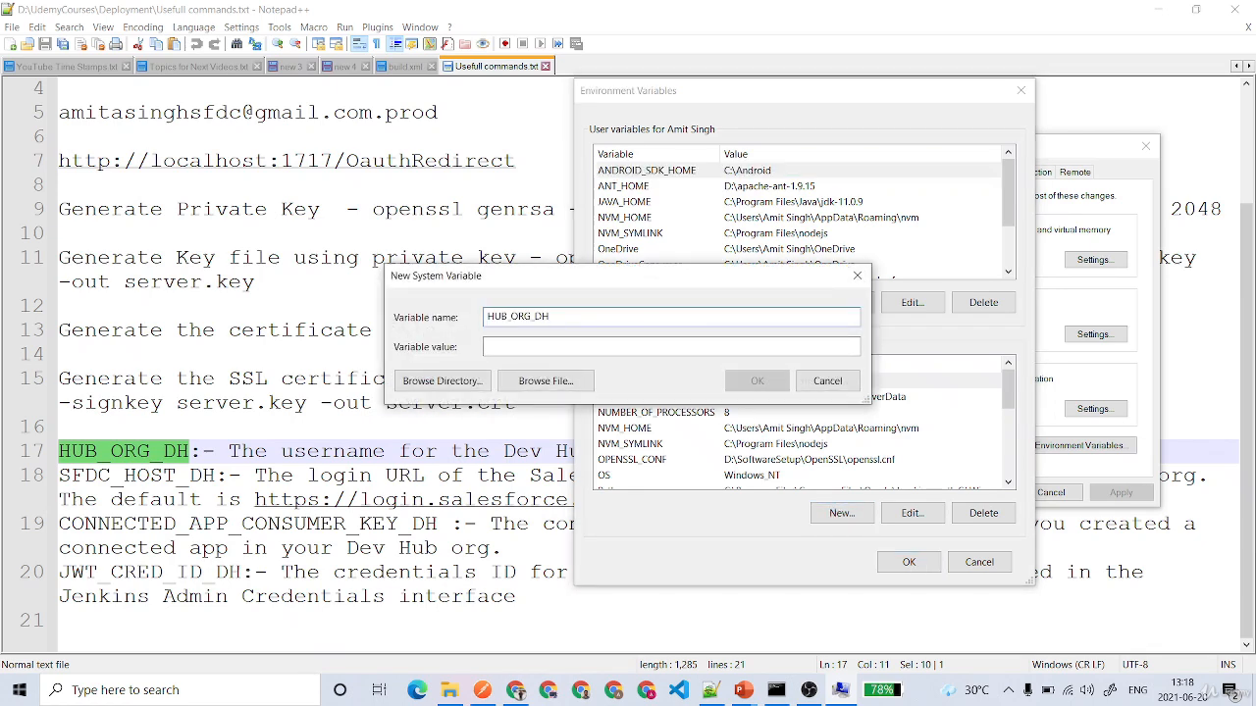
pyautogui.moveTo(439, 113); pyautogui.dragTo(41, 112)
pyautogui.hotkey('ctrl', 'c')
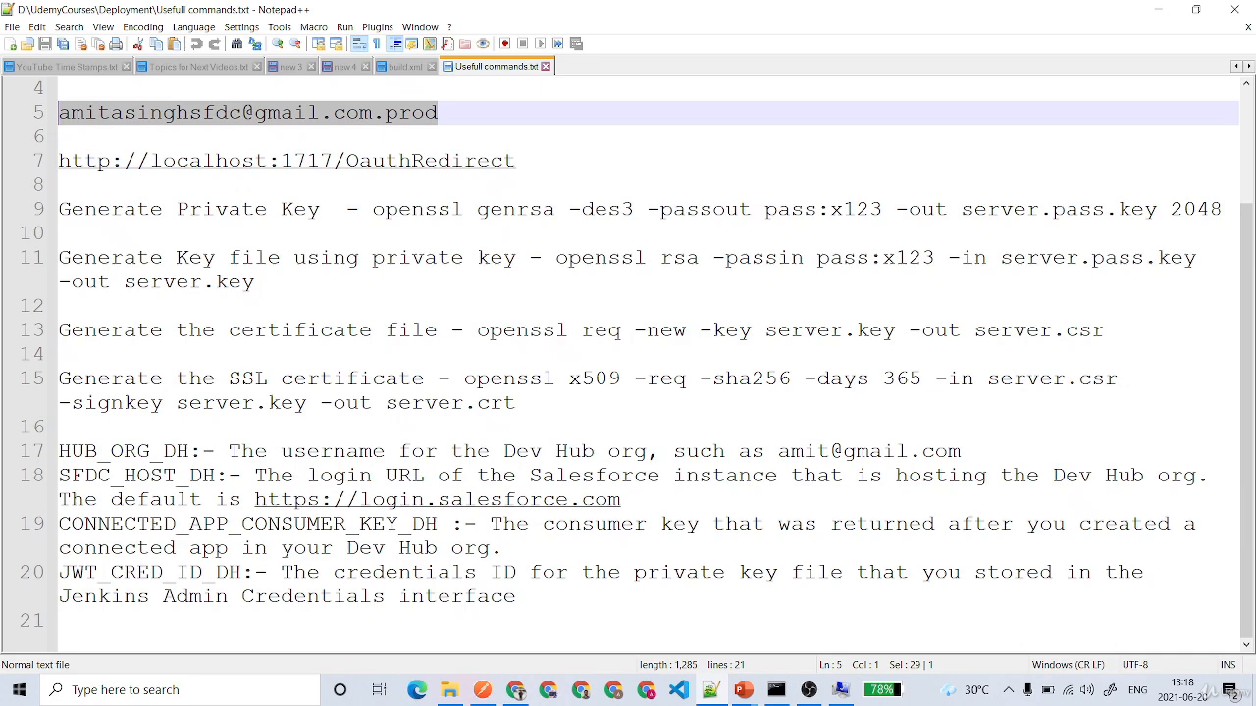
pyautogui.click(841, 690)
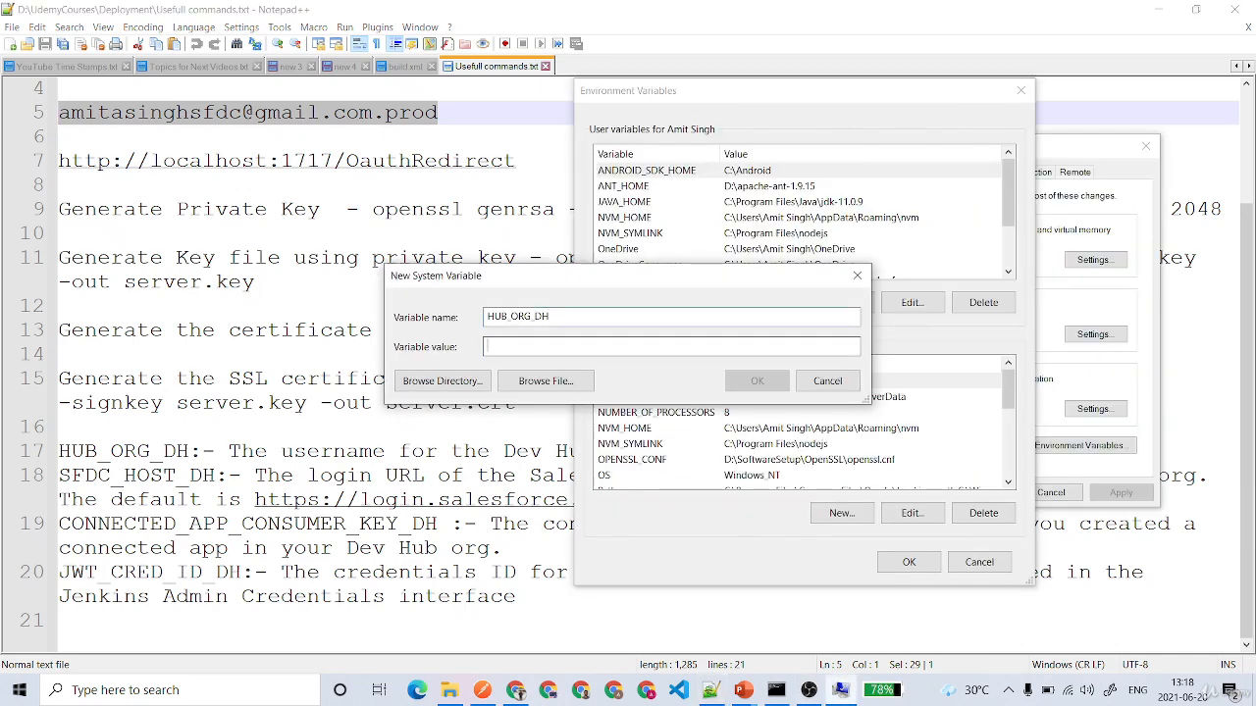
pyautogui.hotkey('ctrl', 'v')
pyautogui.click(758, 381)
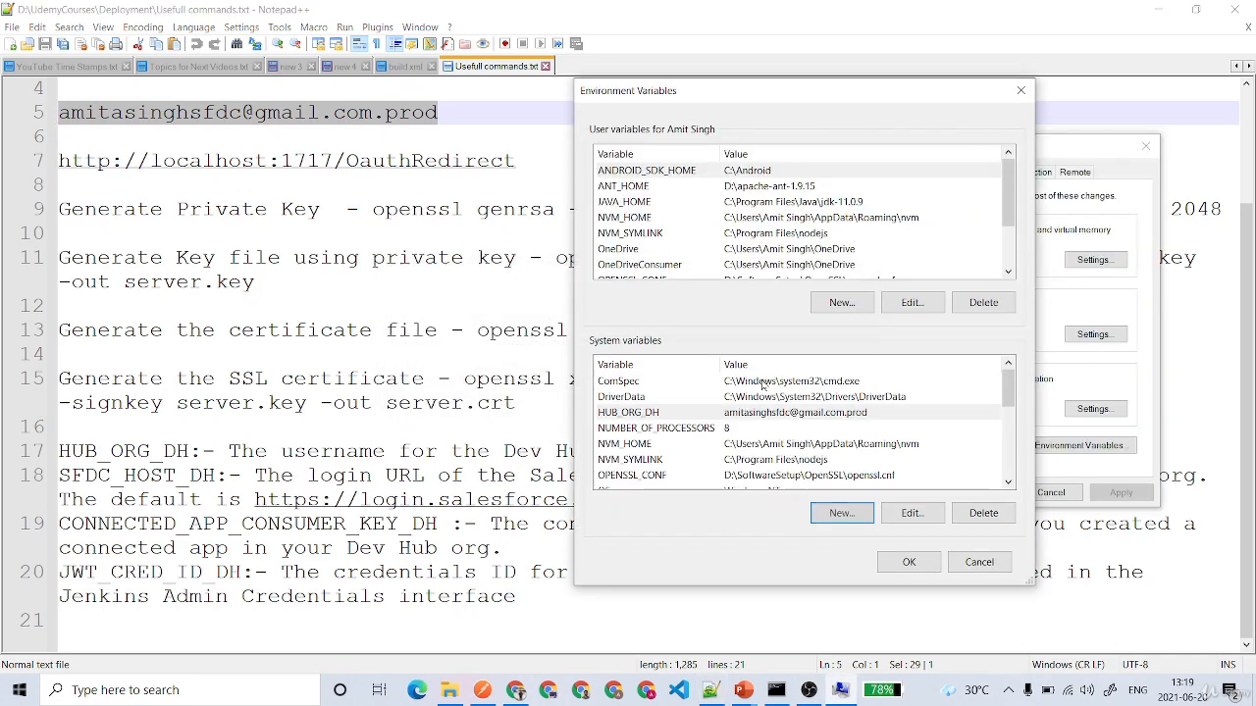
pyautogui.click(840, 513)
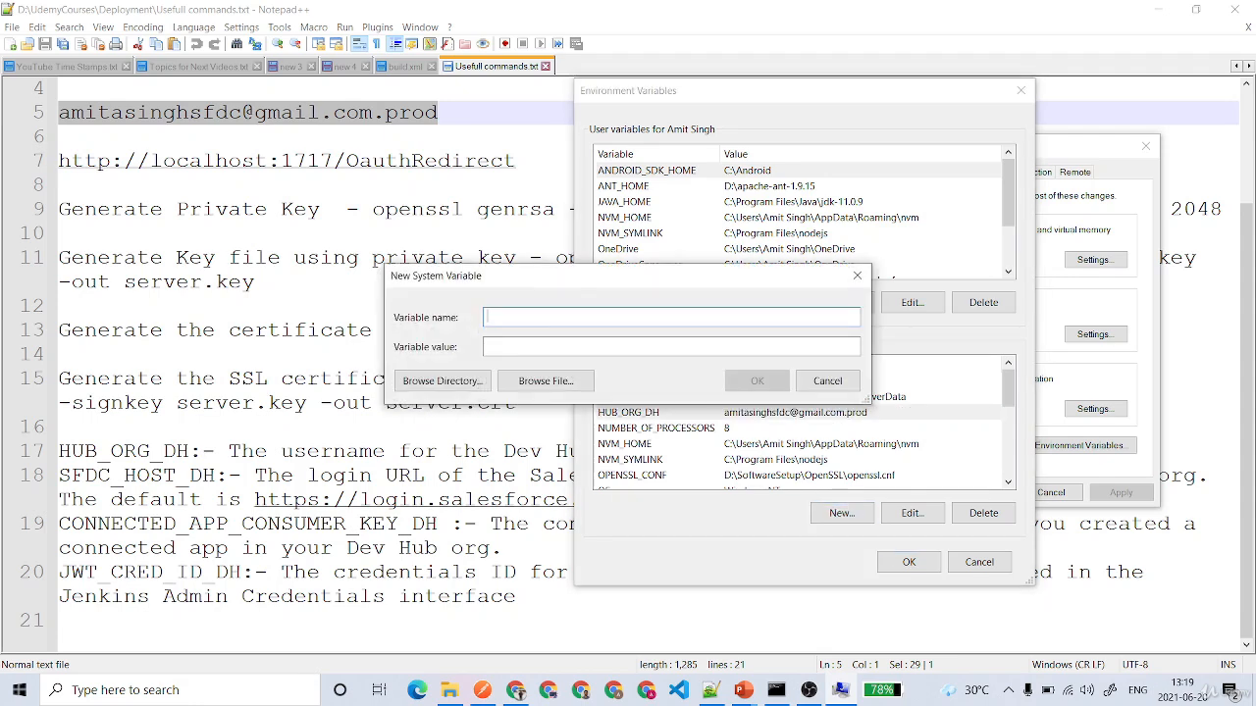
pyautogui.doubleClick(139, 476)
pyautogui.hotkey('ctrl', 'c')
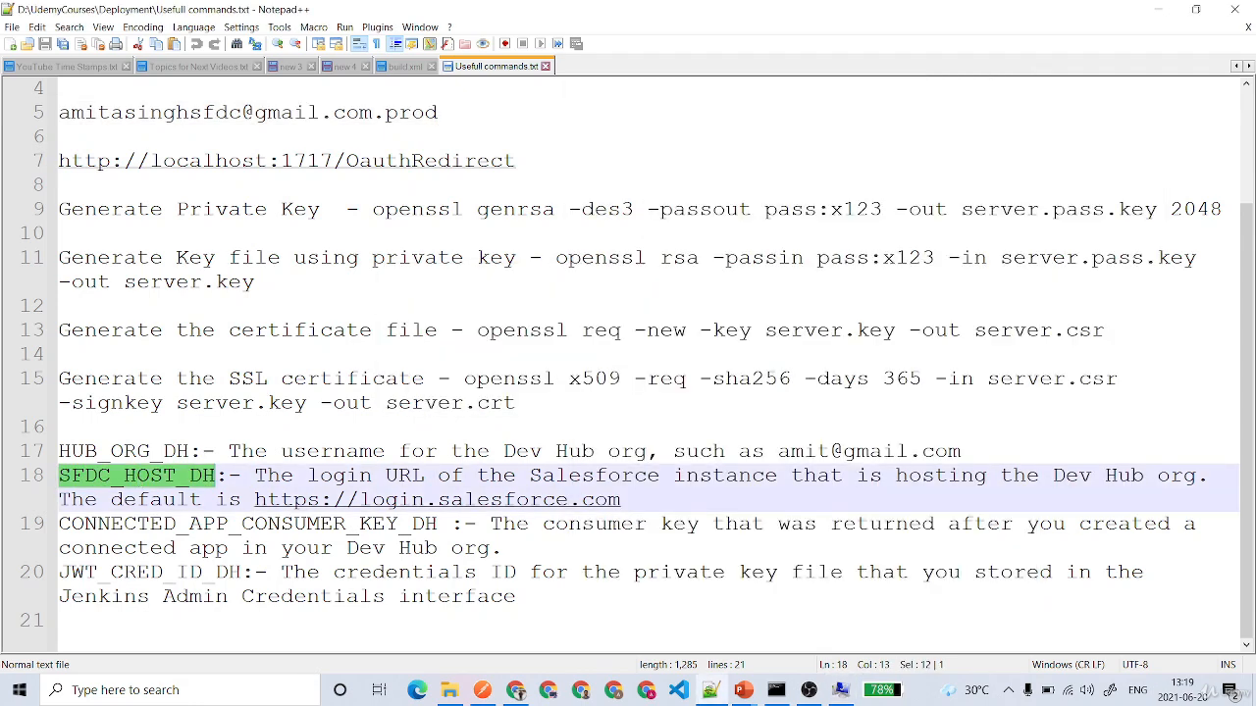
pyautogui.click(840, 690)
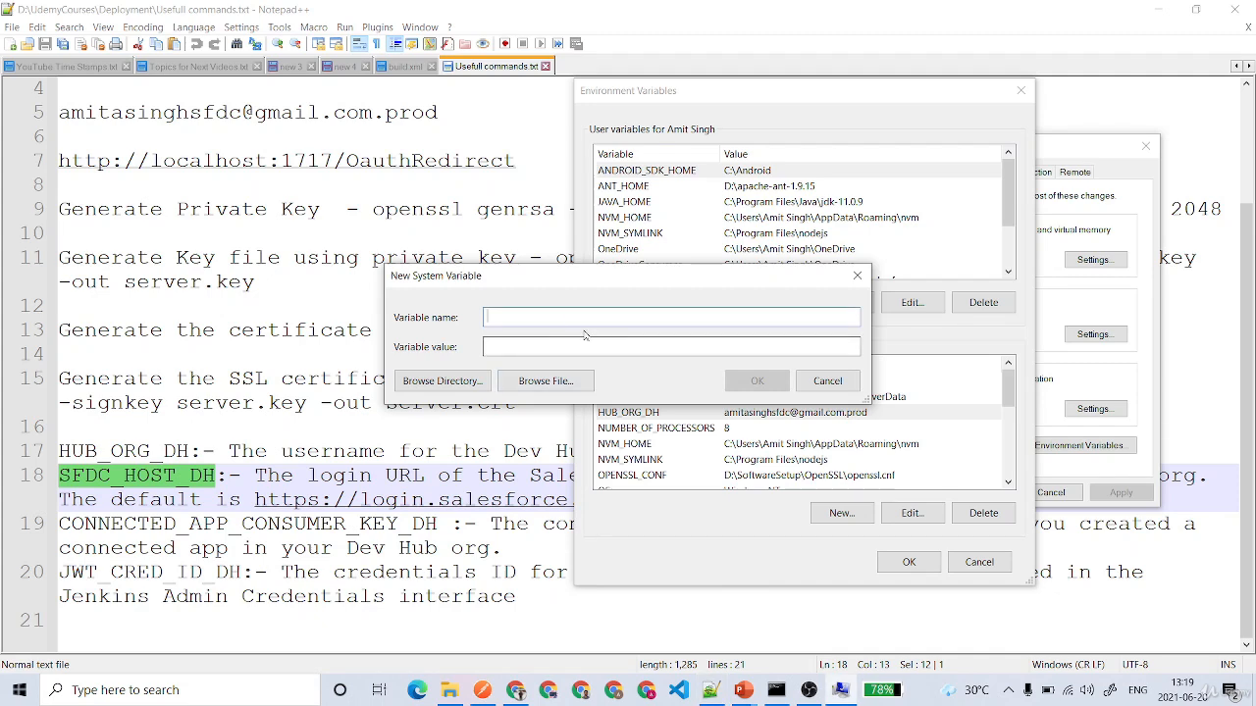
pyautogui.hotkey('ctrl', 'v')
pyautogui.moveTo(255, 500); pyautogui.dragTo(621, 500)
pyautogui.hotkey('ctrl', 'c')
pyautogui.click(840, 689)
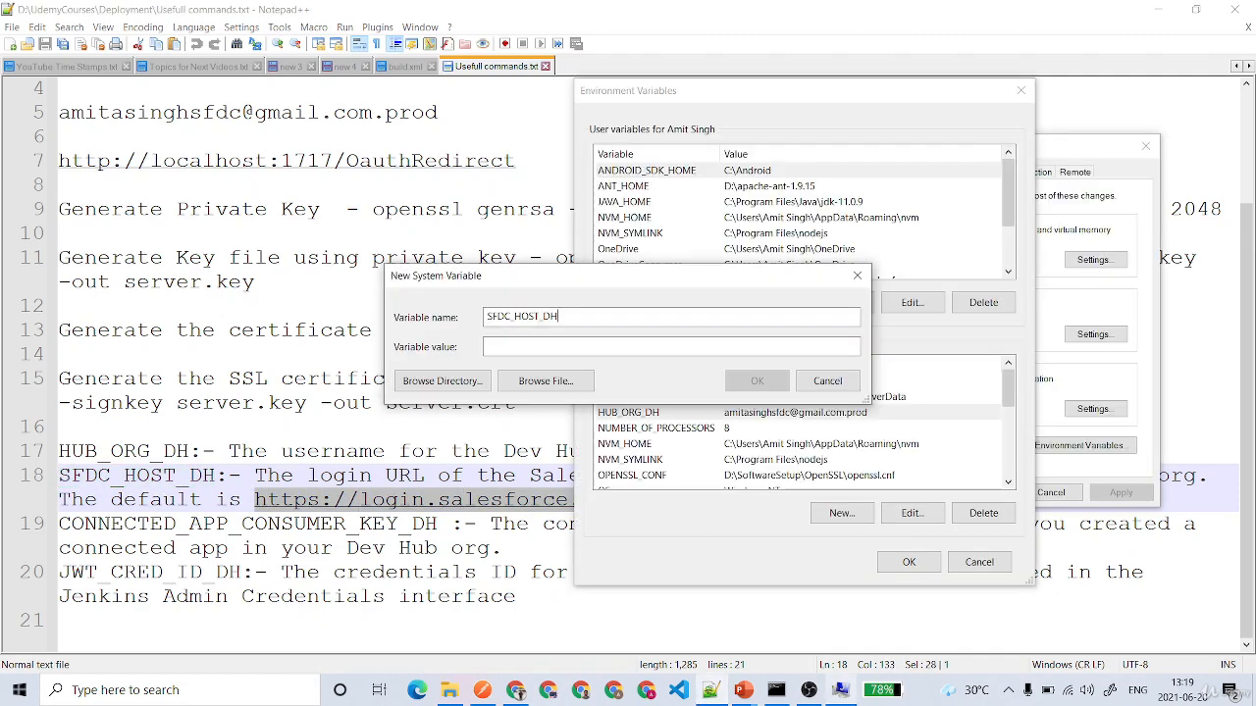
pyautogui.click(632, 346)
pyautogui.hotkey('ctrl', 'v')
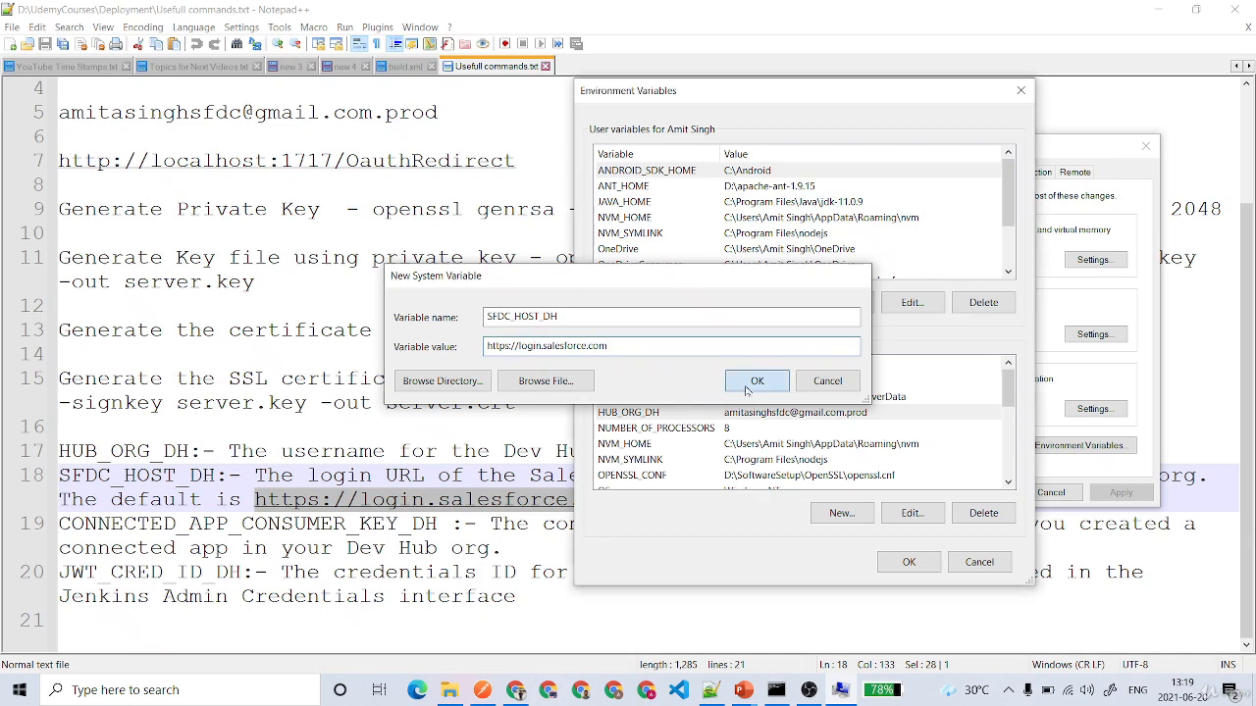
pyautogui.click(757, 381)
# - Start another new system variable and name it CONNECTED_APP_CONSUMER_KEY_DH, copied from the notes
pyautogui.click(710, 690)
pyautogui.doubleClick(154, 525)
pyautogui.hotkey('ctrl', 'c')
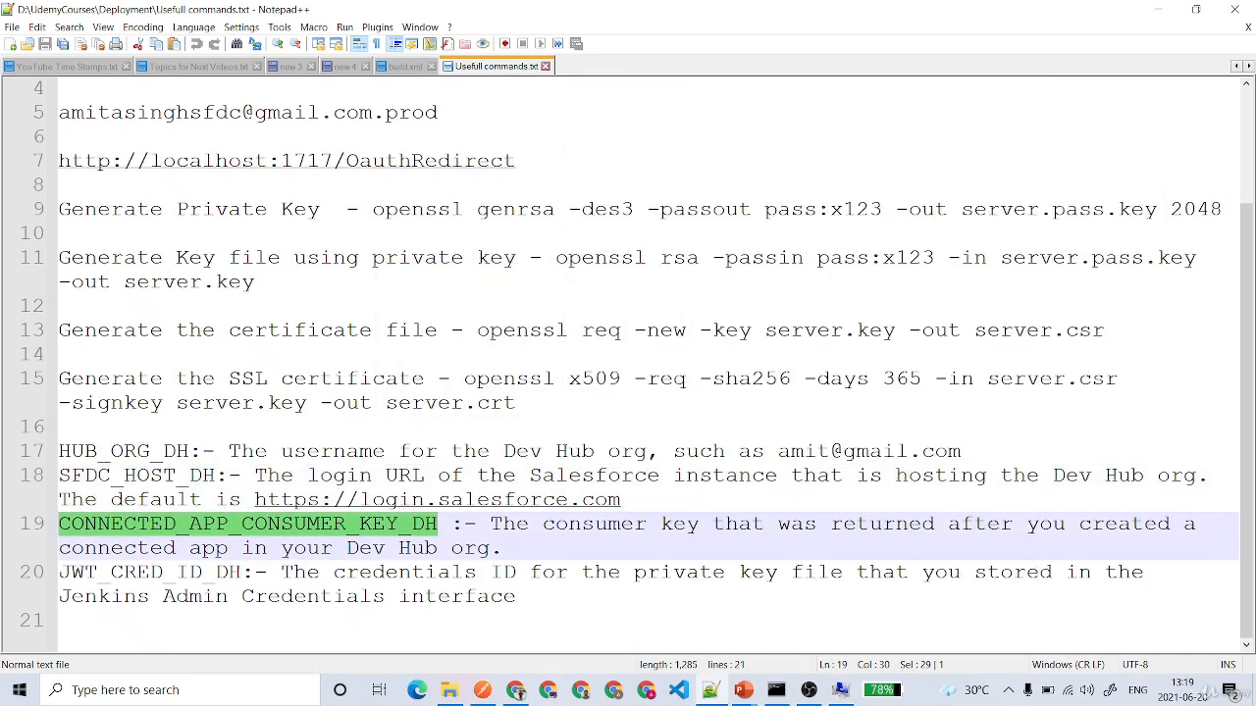
pyautogui.click(840, 690)
pyautogui.click(839, 511)
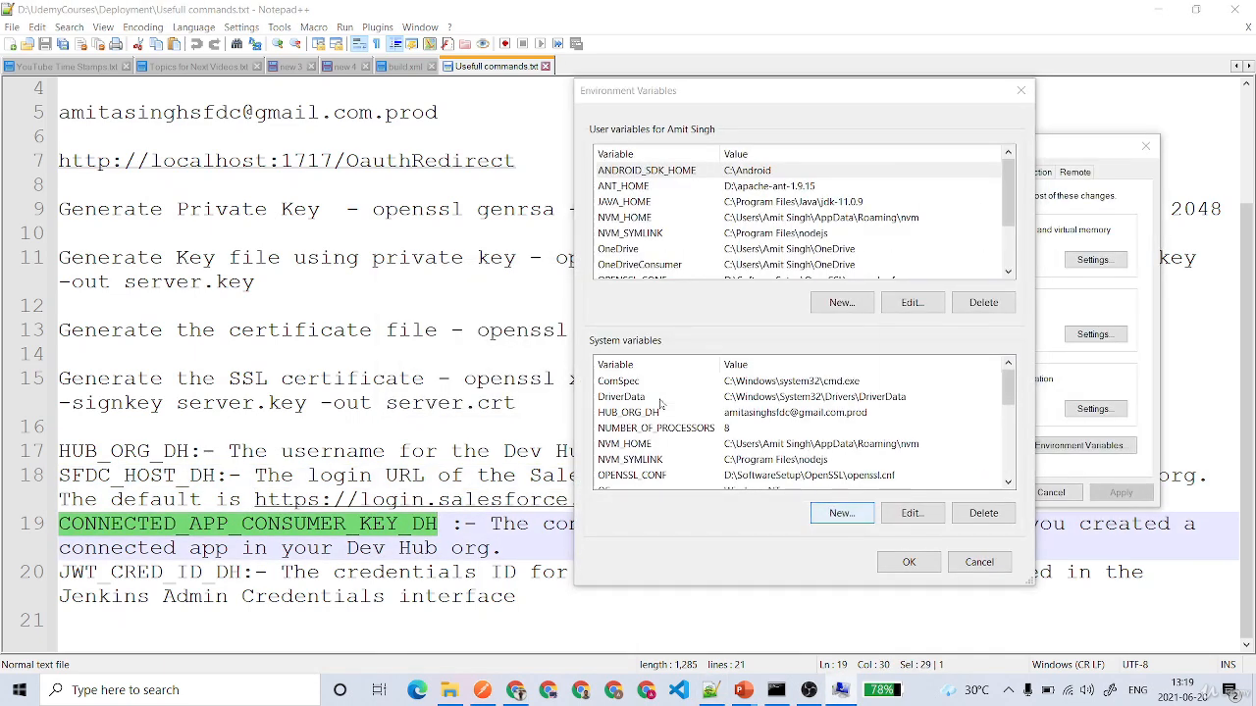
pyautogui.click(532, 320)
pyautogui.hotkey('ctrl', 'v')
# - Copy the connected app's consumer key from the notes, paste it as the new variable's value, and save the variable
pyautogui.click(711, 689)
pyautogui.click(686, 234)
pyautogui.scroll(3, 687, 233)
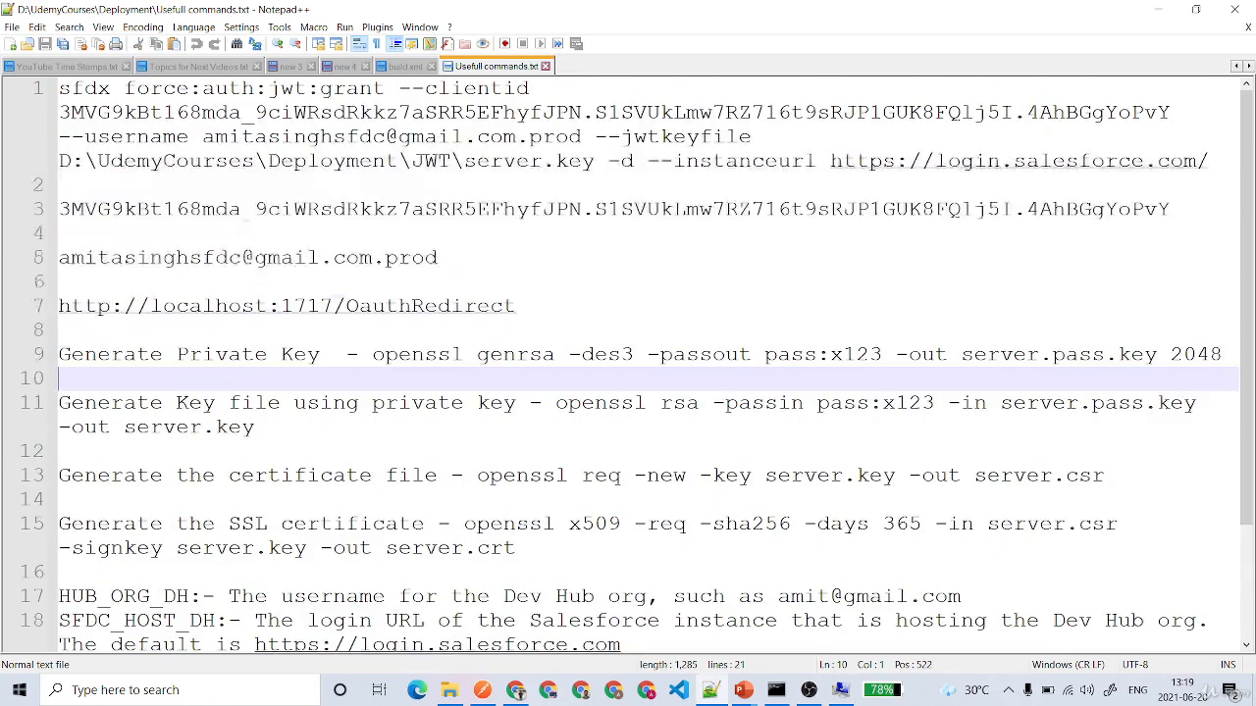
pyautogui.doubleClick(706, 209)
pyautogui.click(549, 257)
pyautogui.moveTo(1169, 209); pyautogui.dragTo(49, 213)
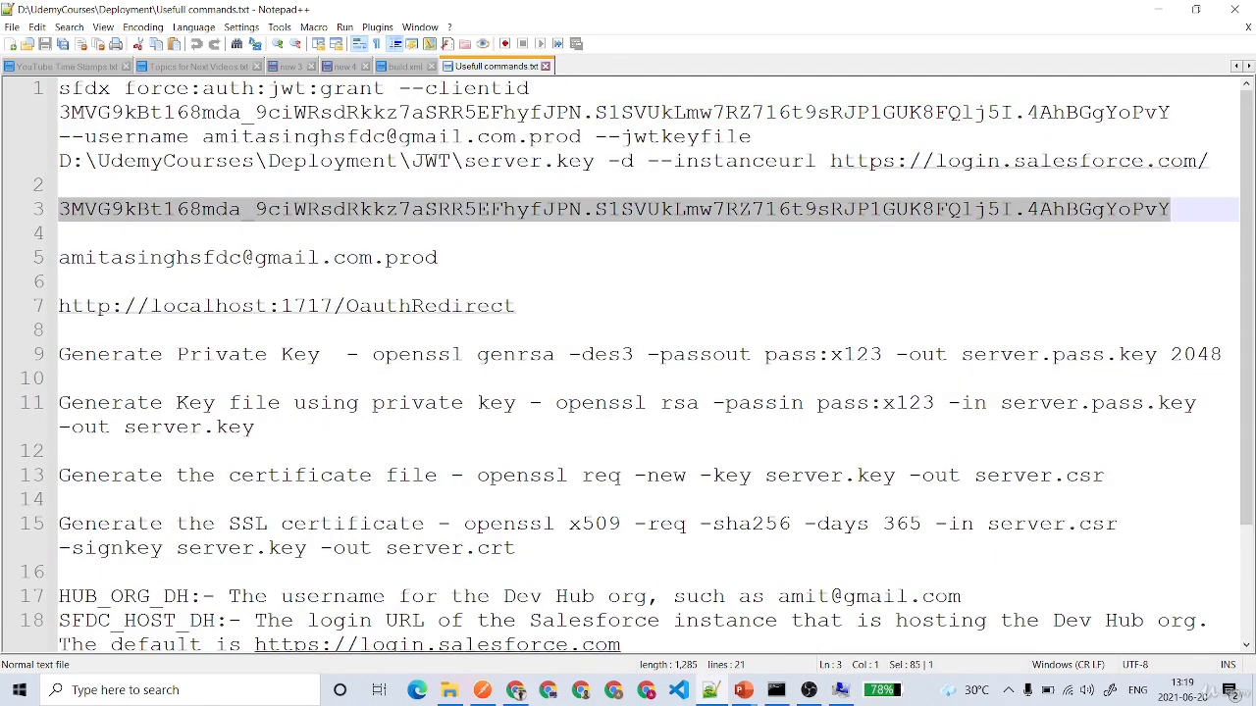
pyautogui.hotkey('ctrl', 'c')
pyautogui.click(840, 690)
pyautogui.click(667, 346)
pyautogui.hotkey('ctrl', 'v')
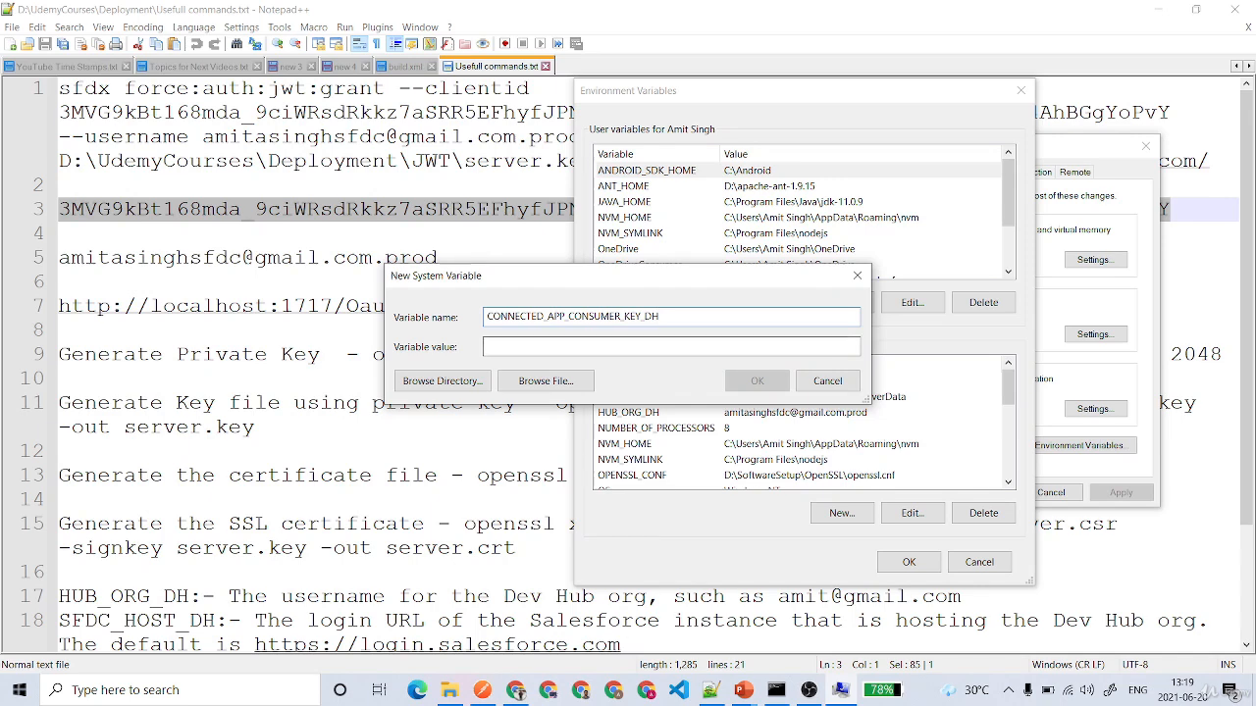
pyautogui.click(757, 380)
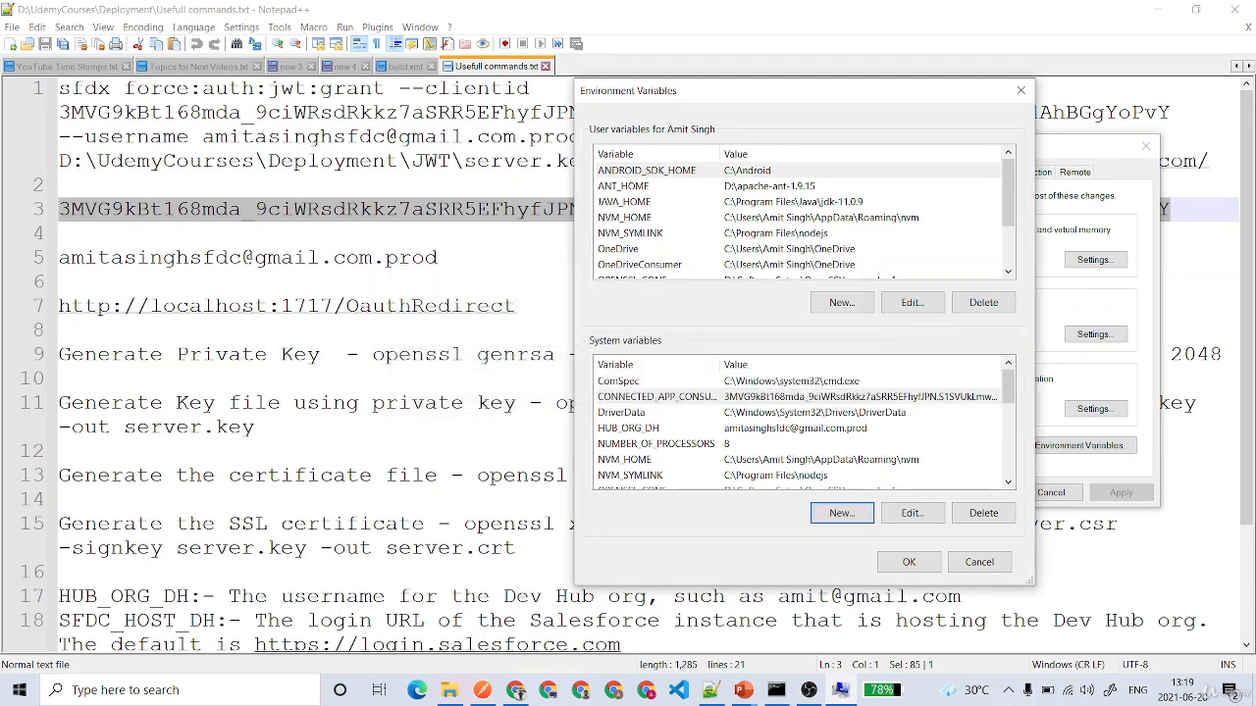
# - Start another new system variable and name it JWT_CRED_ID_DH, copied from the notes
pyautogui.click(471, 452)
pyautogui.scroll(-2, 471, 451)
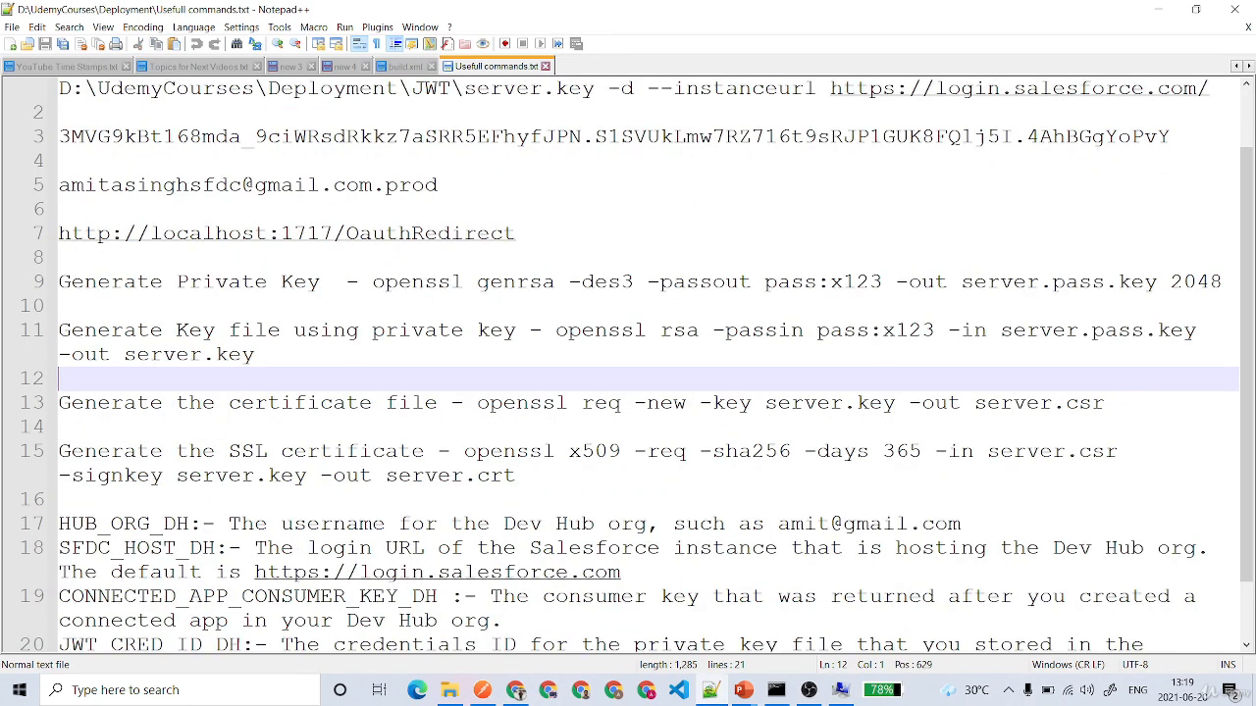
pyautogui.doubleClick(225, 572)
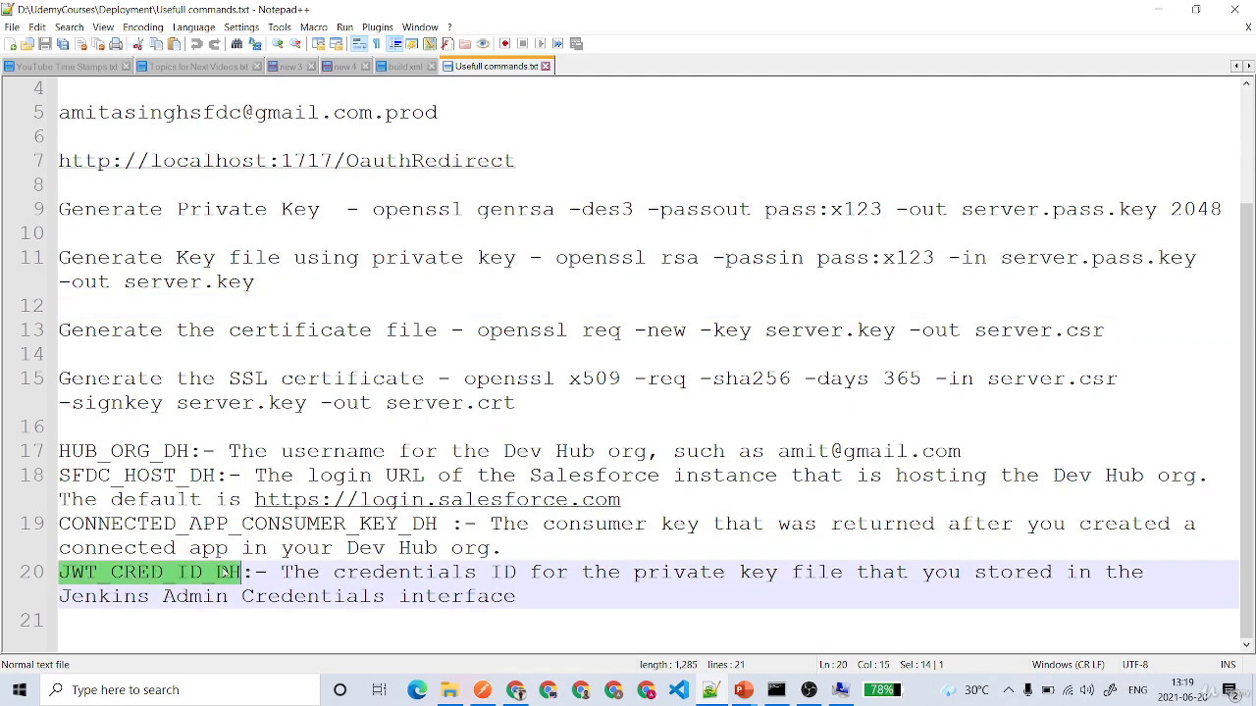
pyautogui.click(838, 688)
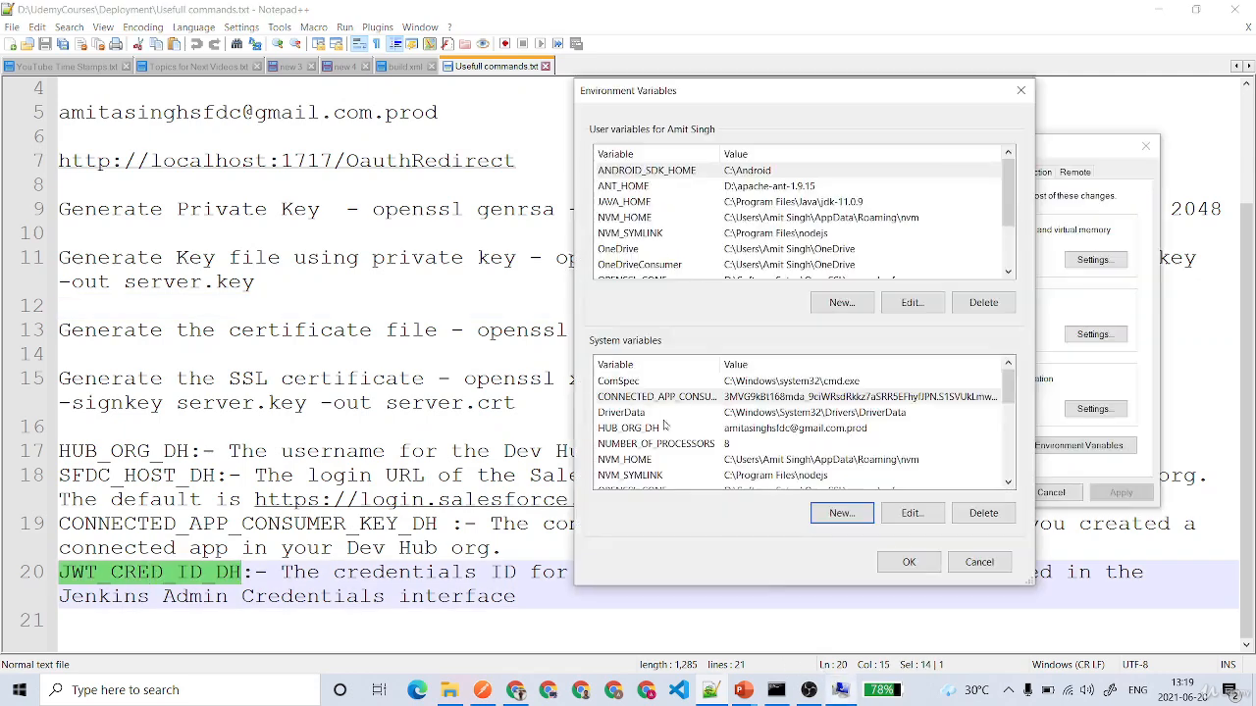
pyautogui.click(840, 513)
pyautogui.hotkey('ctrl', 'v')
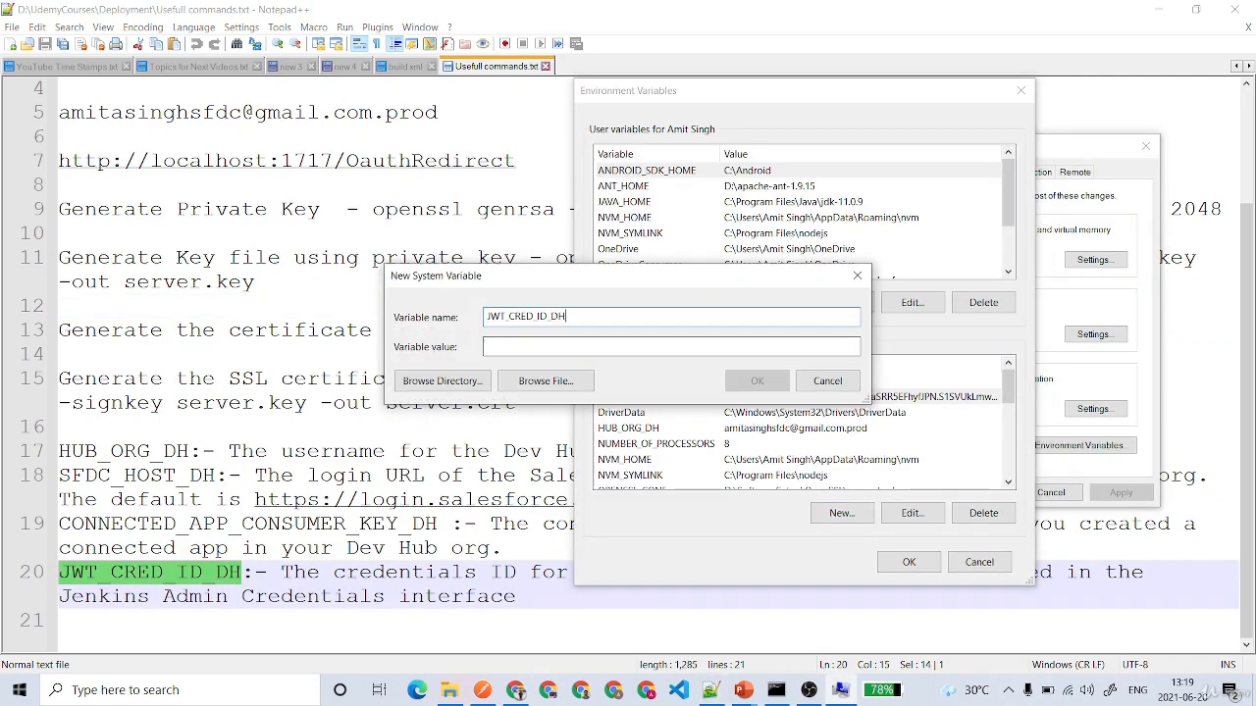
pyautogui.press('Tab')
# - Switch to Jenkins in the browser and return to its dashboard
pyautogui.click(515, 689)
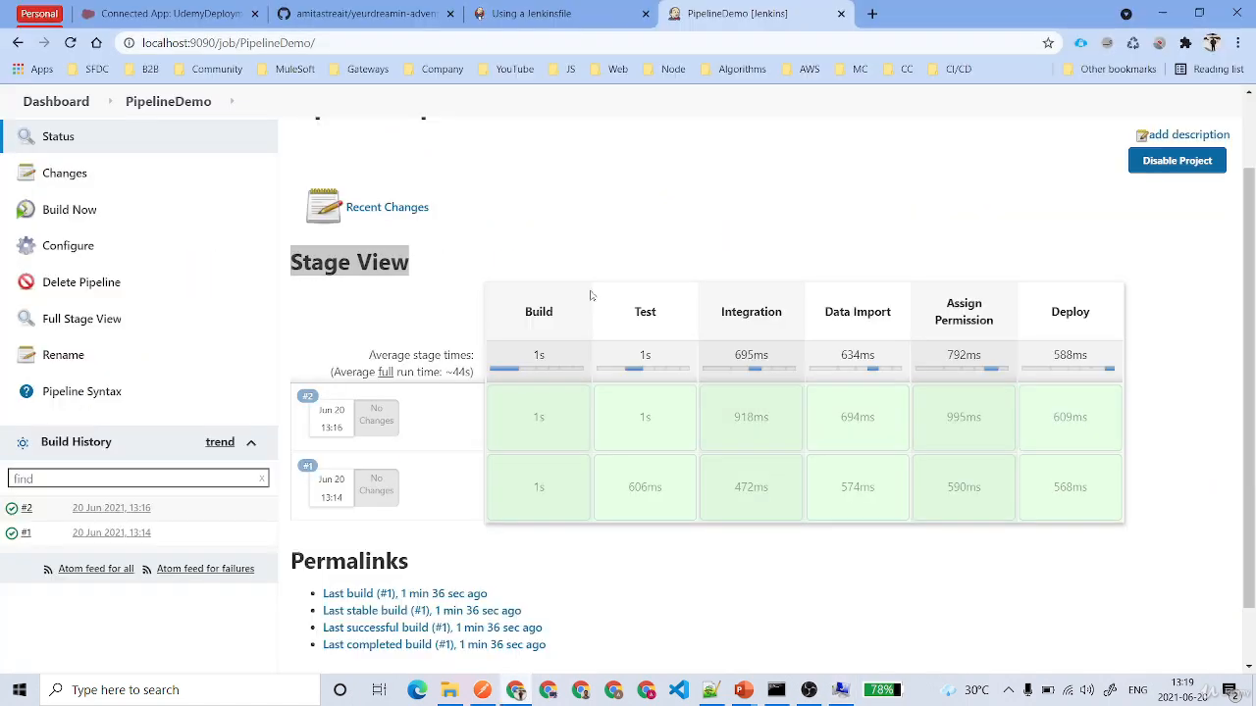
pyautogui.click(56, 102)
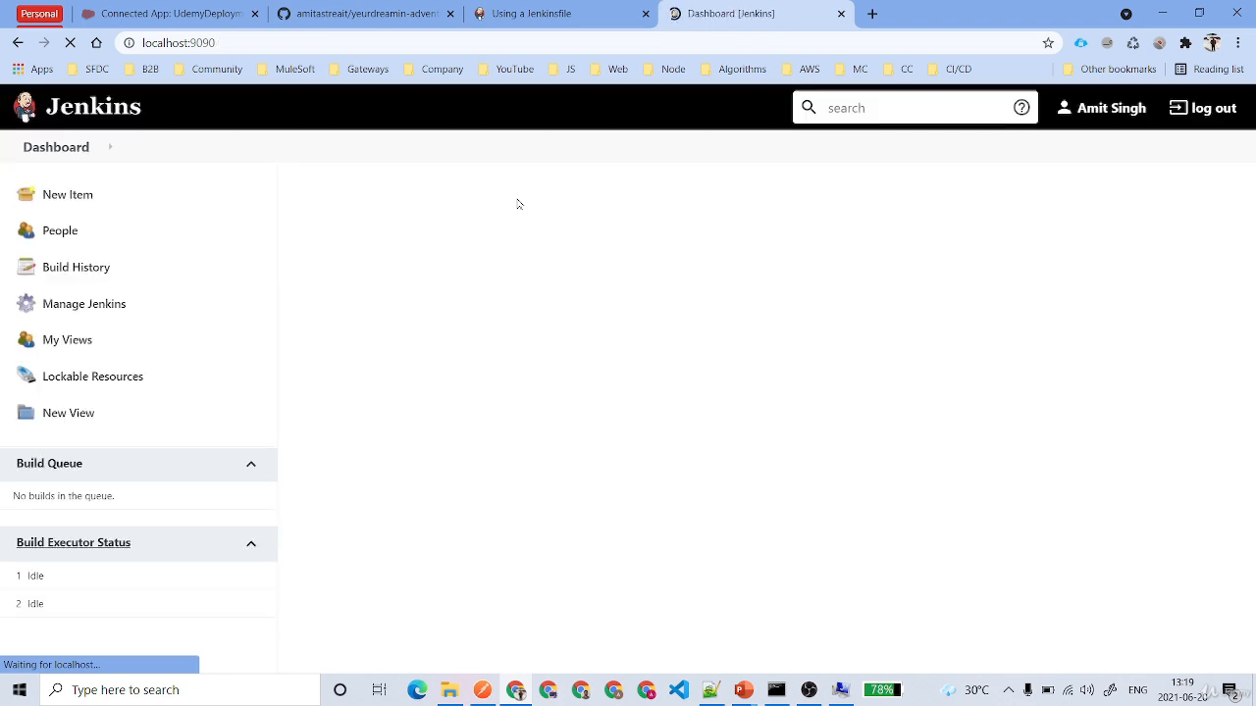
pyautogui.click(101, 316)
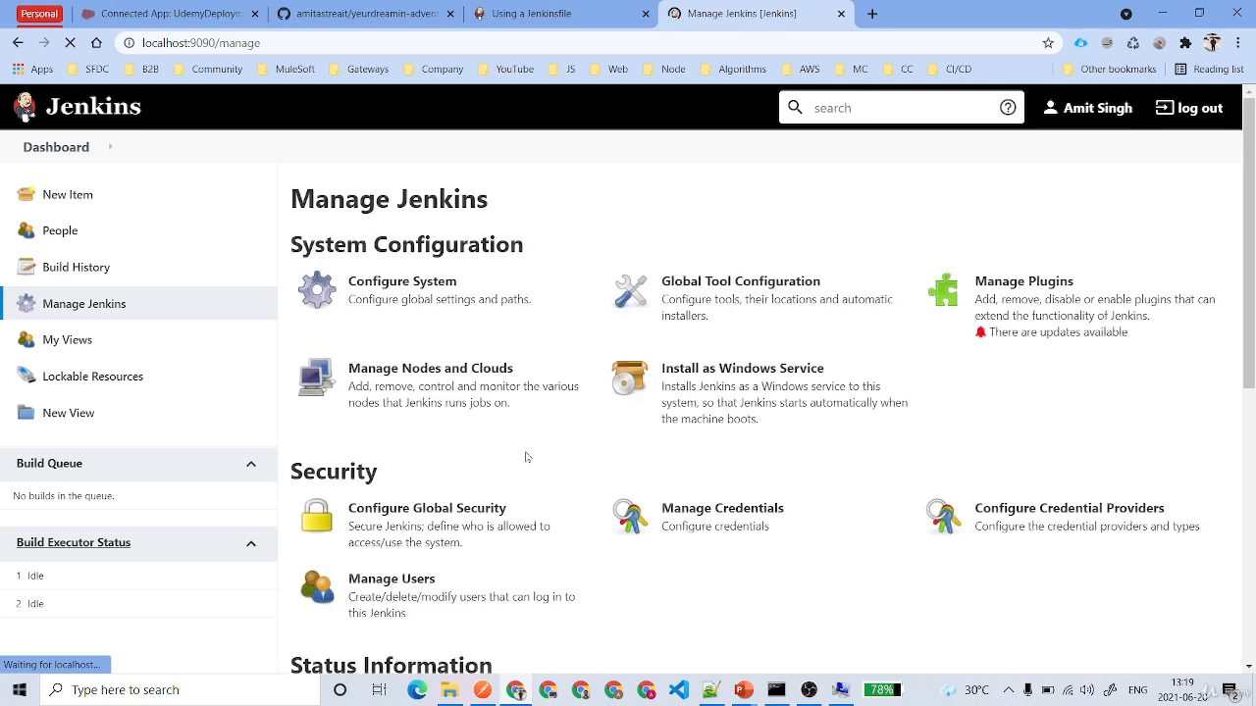
pyautogui.click(1003, 311)
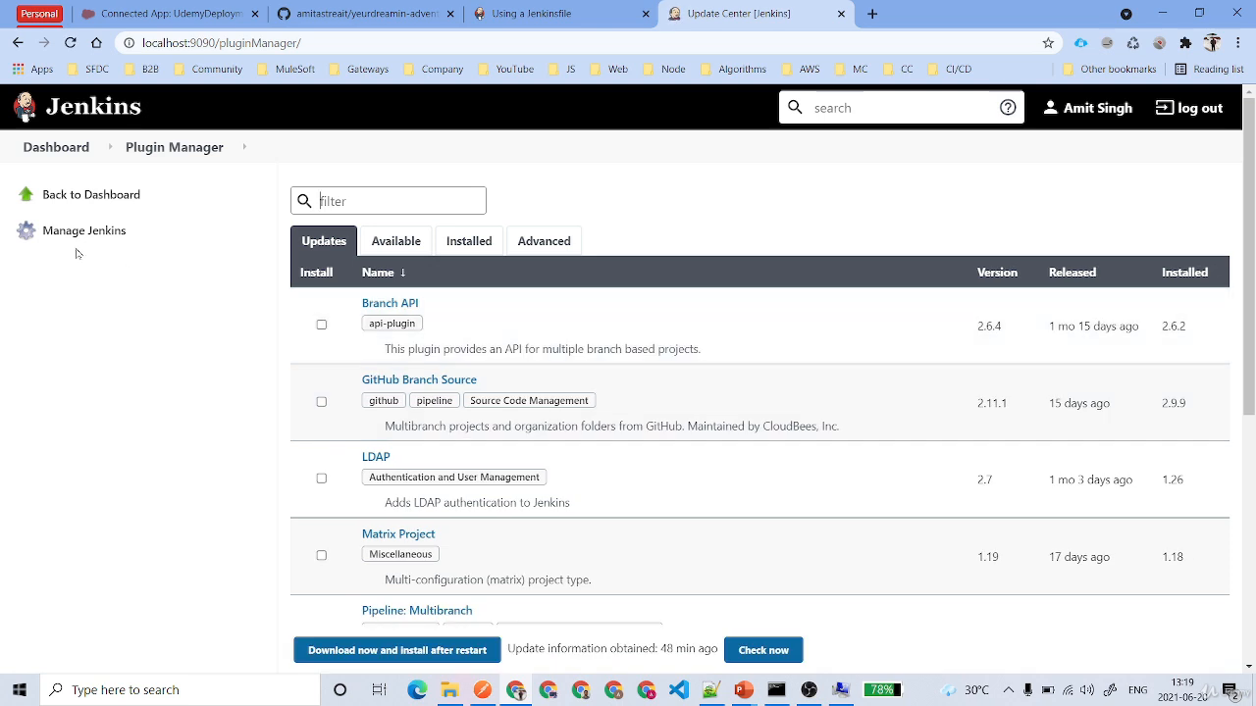
pyautogui.click(68, 147)
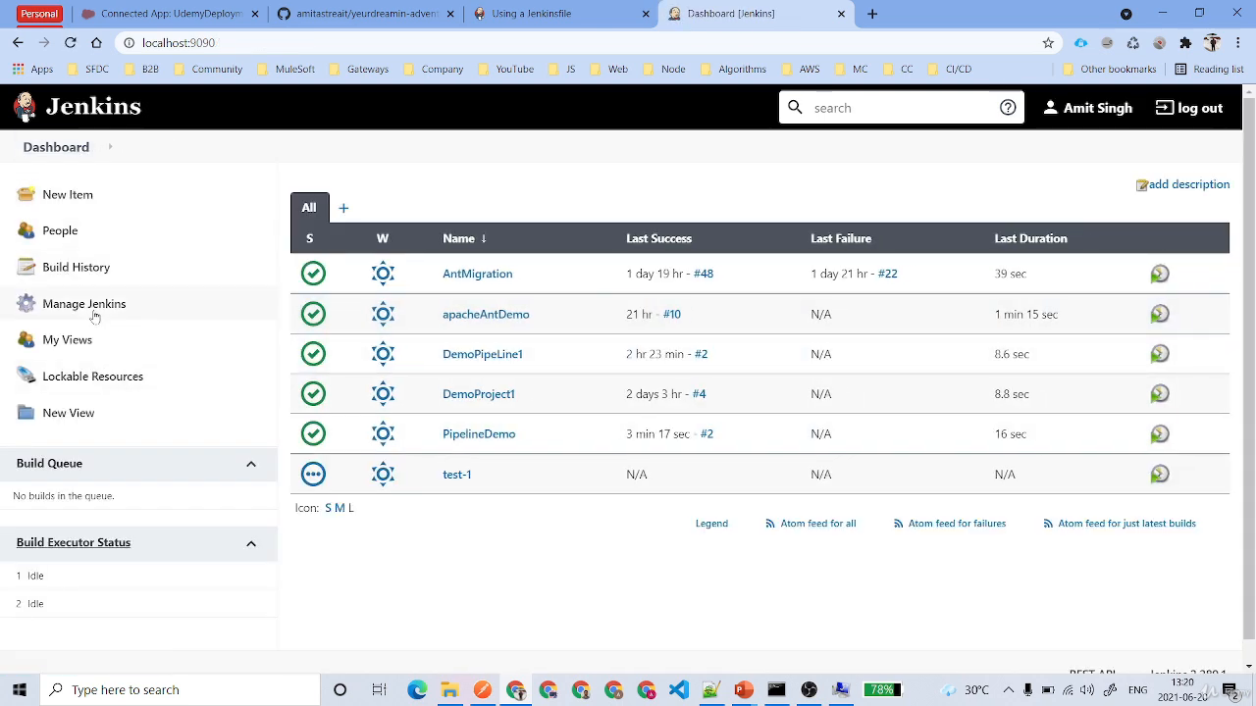
# - Start adding a credential to the global domain of the Jenkins credential store and set its kind to Secret file
pyautogui.click(92, 312)
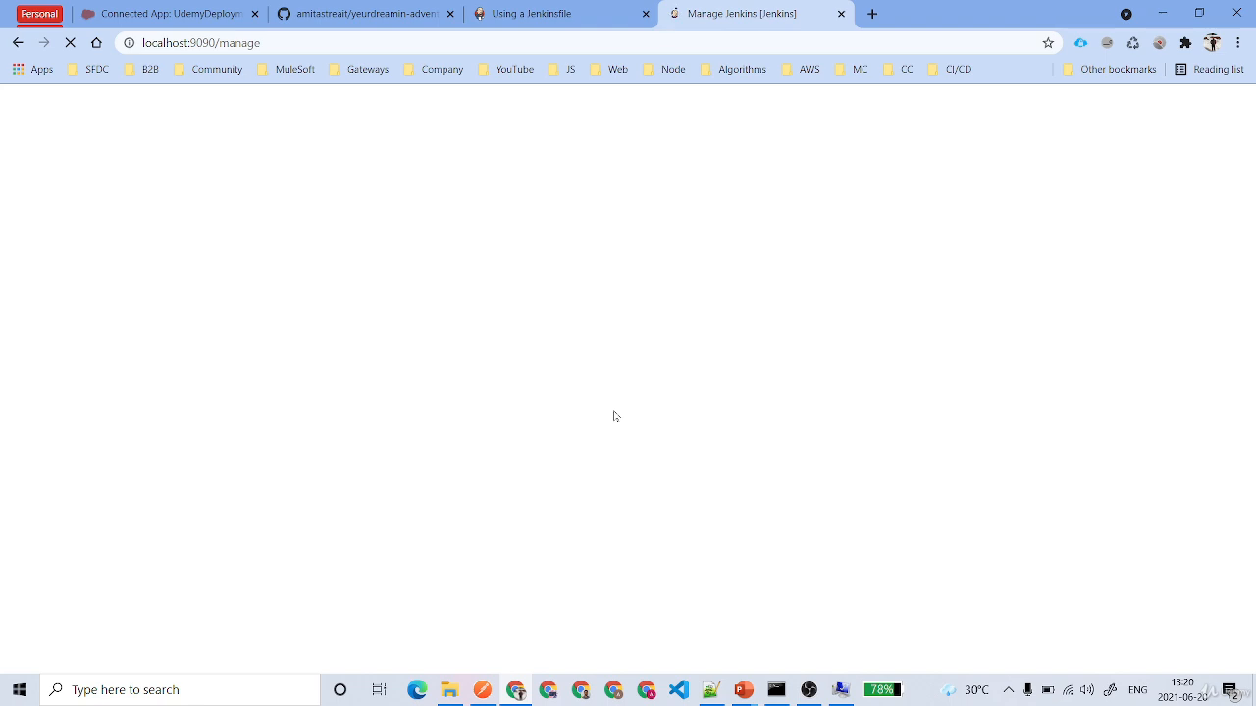
pyautogui.click(724, 524)
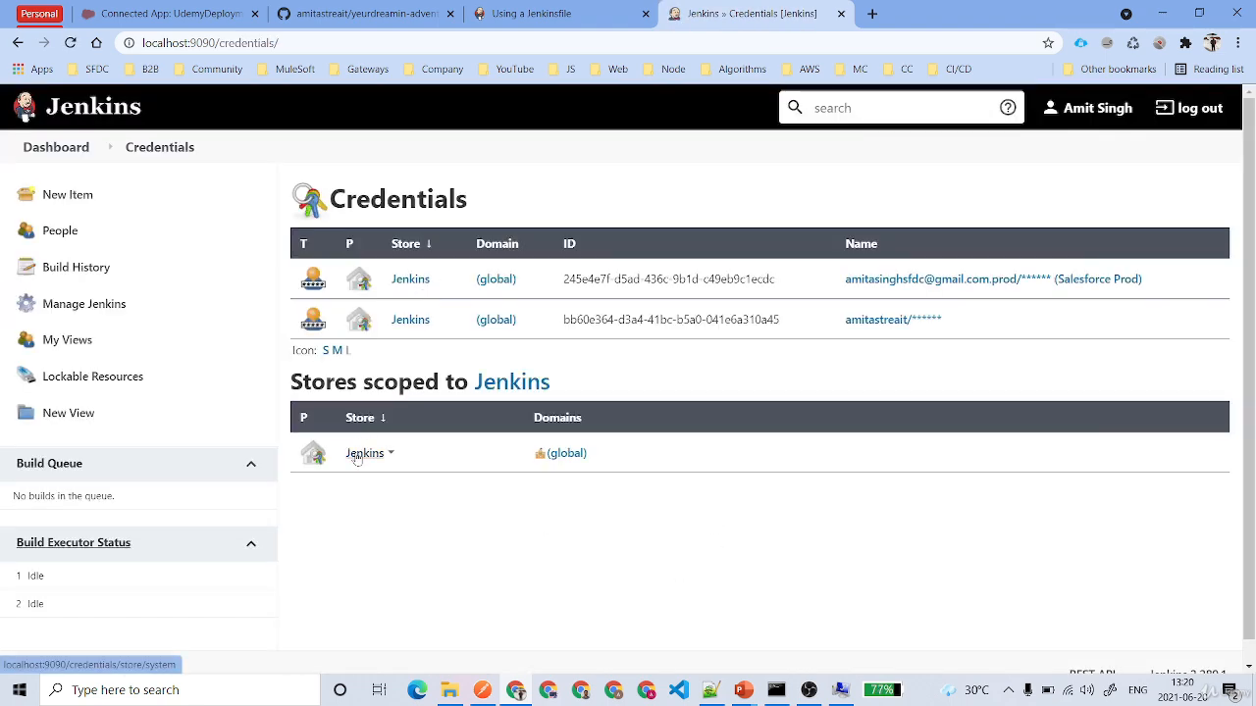
pyautogui.click(357, 459)
pyautogui.click(447, 284)
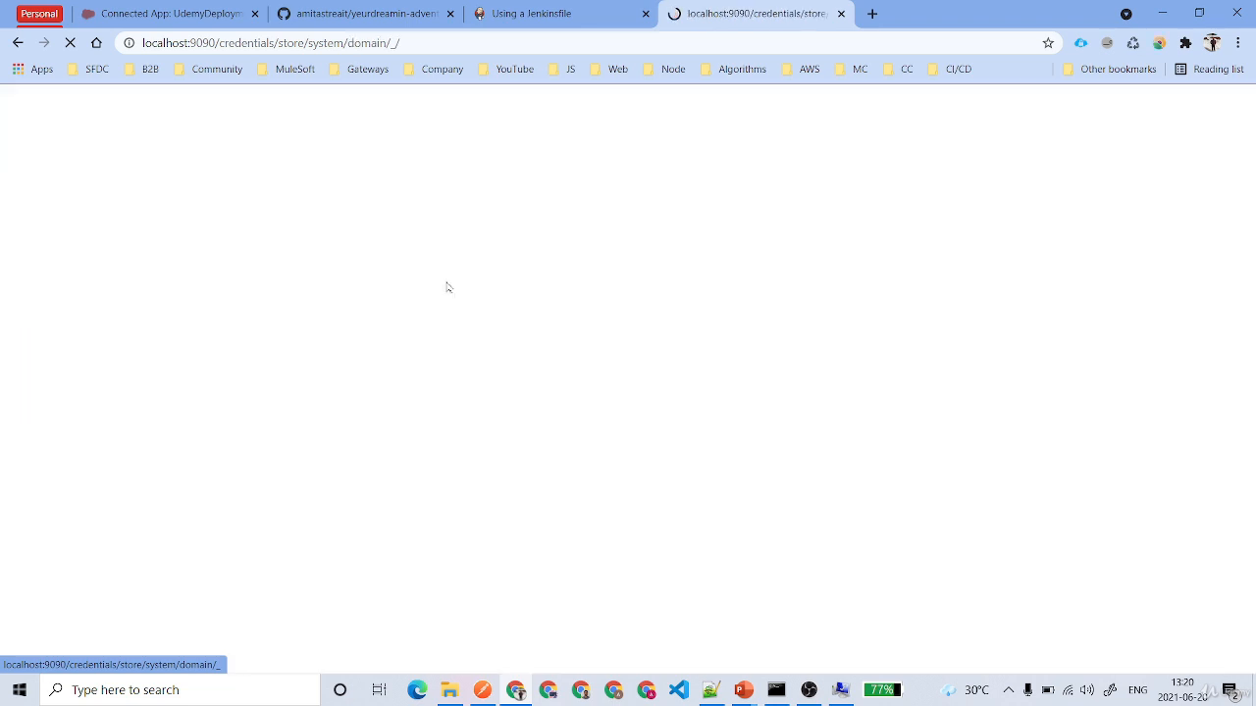
pyautogui.click(65, 233)
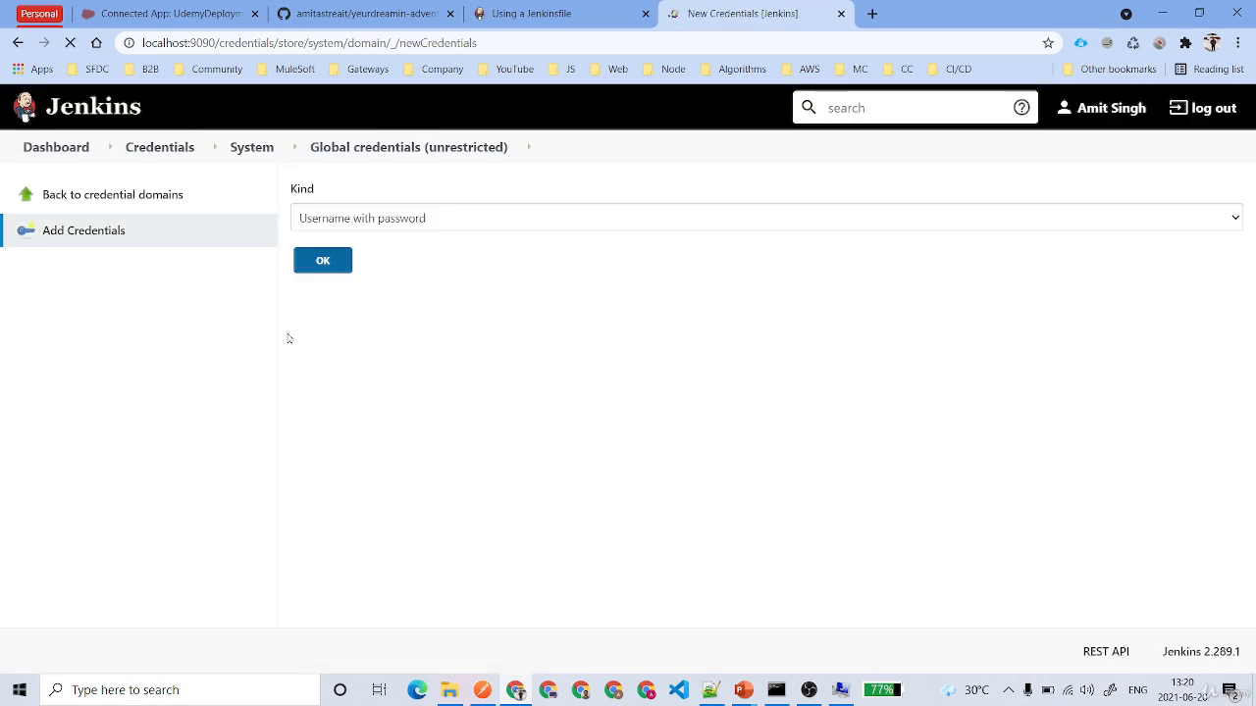
pyautogui.click(469, 228)
pyautogui.click(401, 289)
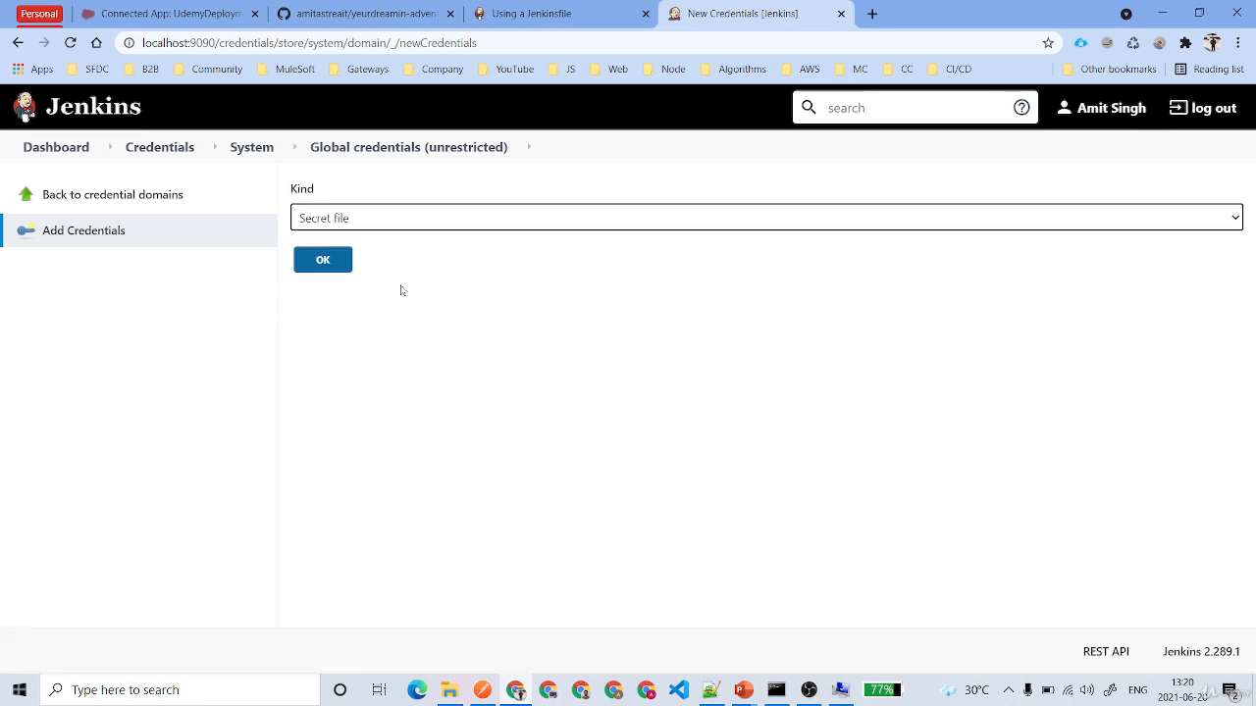
# - Choose server.key from the Deployment\JWT folder as the file of the new secret file credential
pyautogui.click(351, 338)
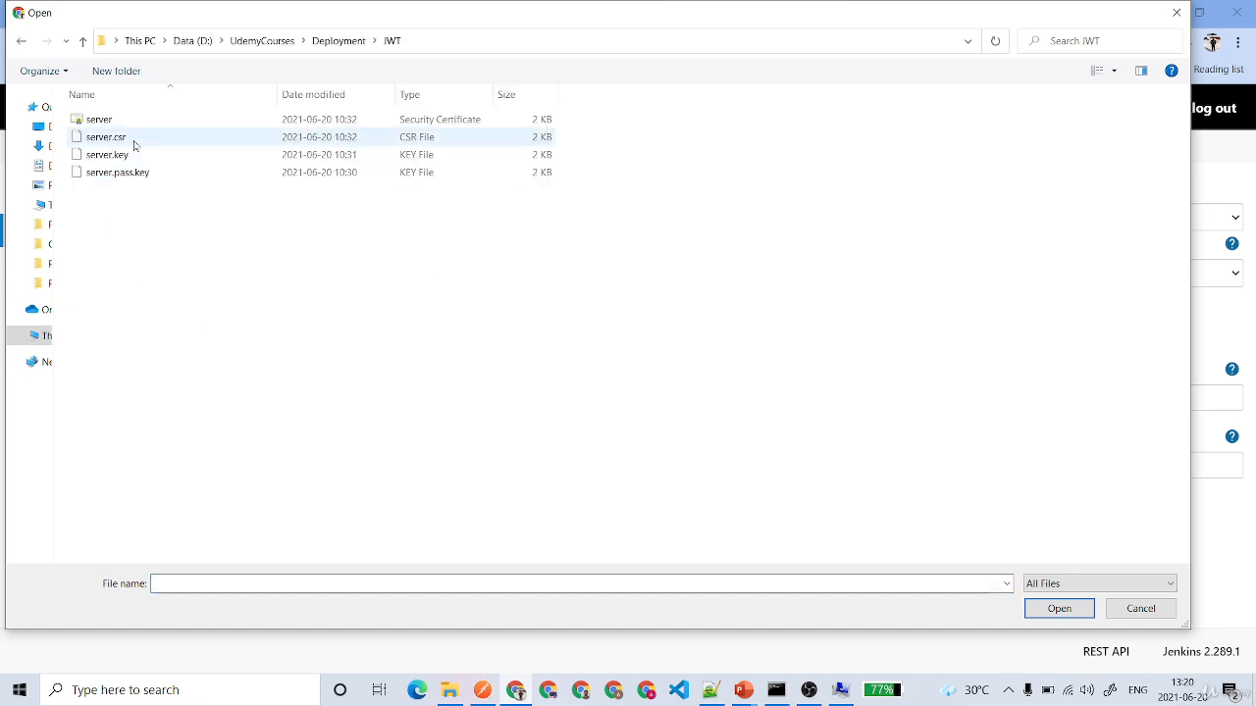
pyautogui.click(137, 156)
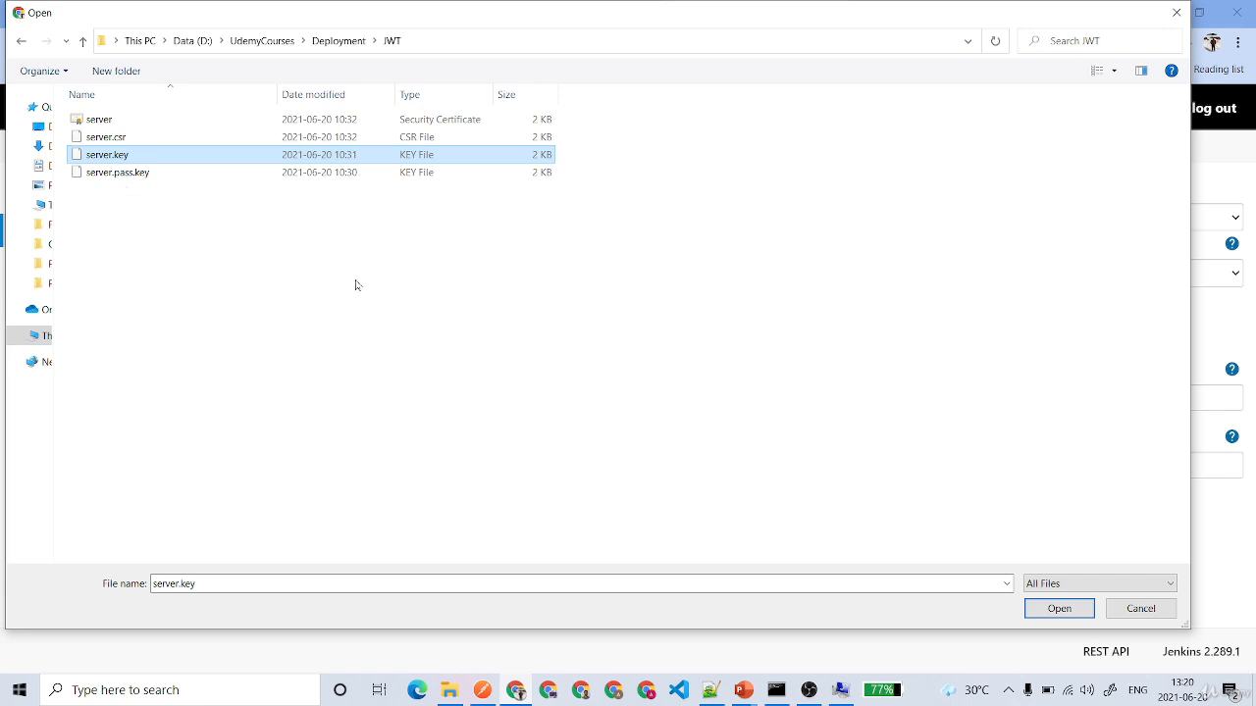
pyautogui.click(1058, 608)
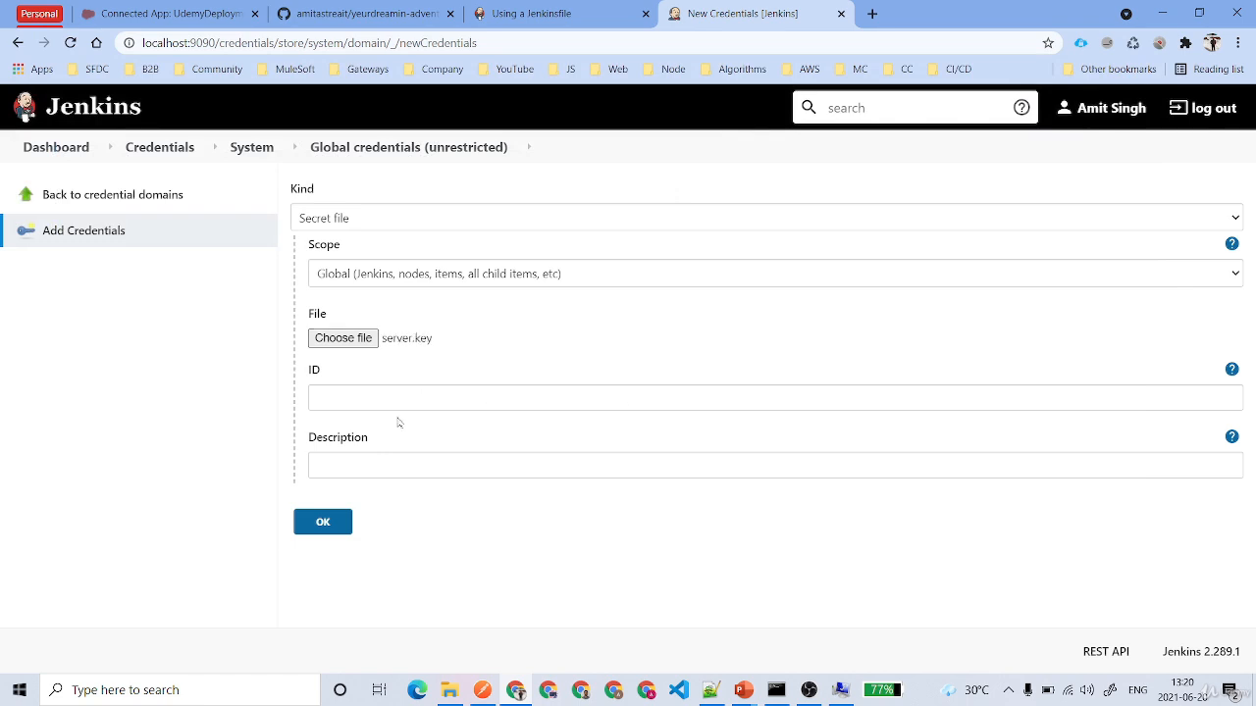
# - Create the server.key secret file credential with blank ID and description, and check its name and kind in the global credentials list
pyautogui.click(323, 522)
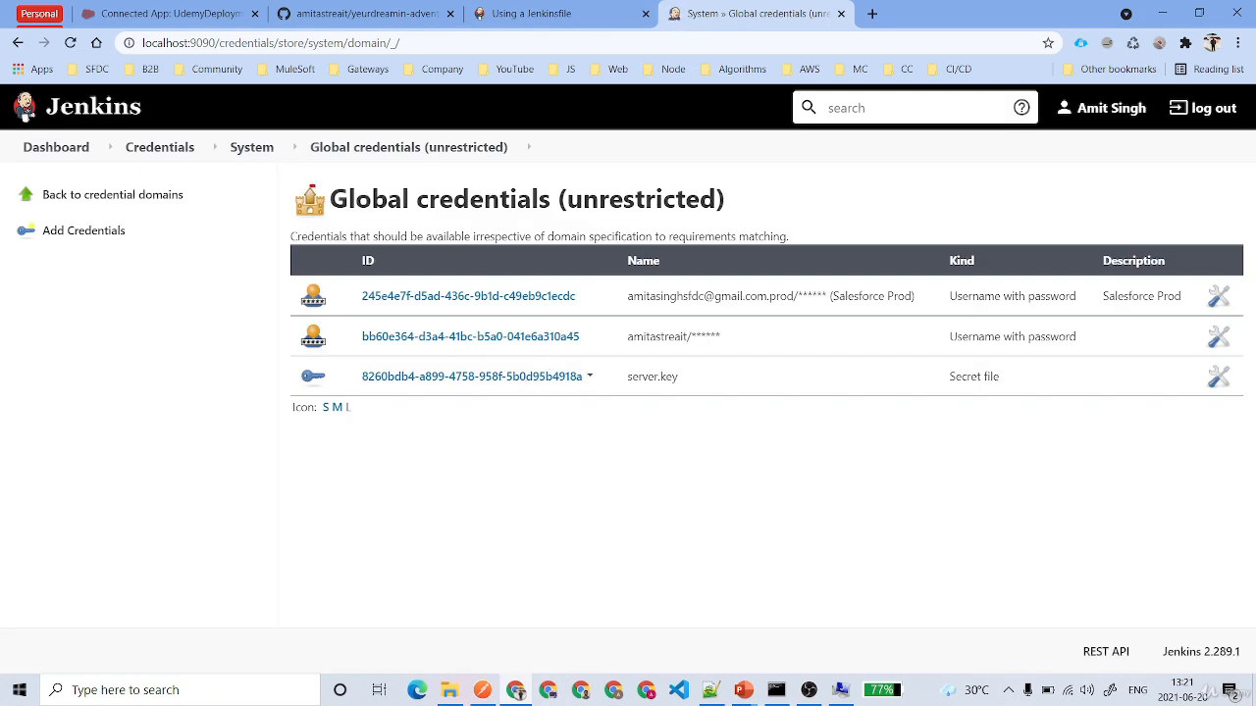
pyautogui.moveTo(627, 380); pyautogui.dragTo(718, 385)
pyautogui.moveTo(945, 377); pyautogui.dragTo(1023, 376)
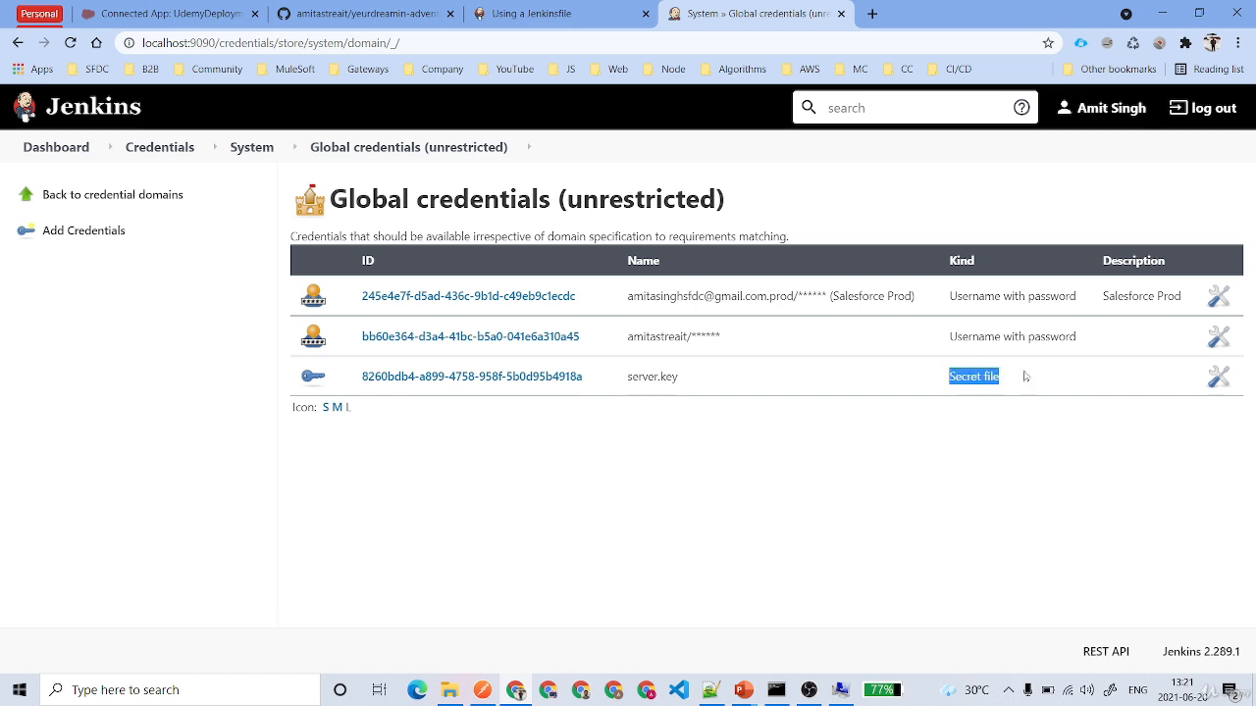
# - Open the server.key credential for updating and copy its ID
pyautogui.click(496, 377)
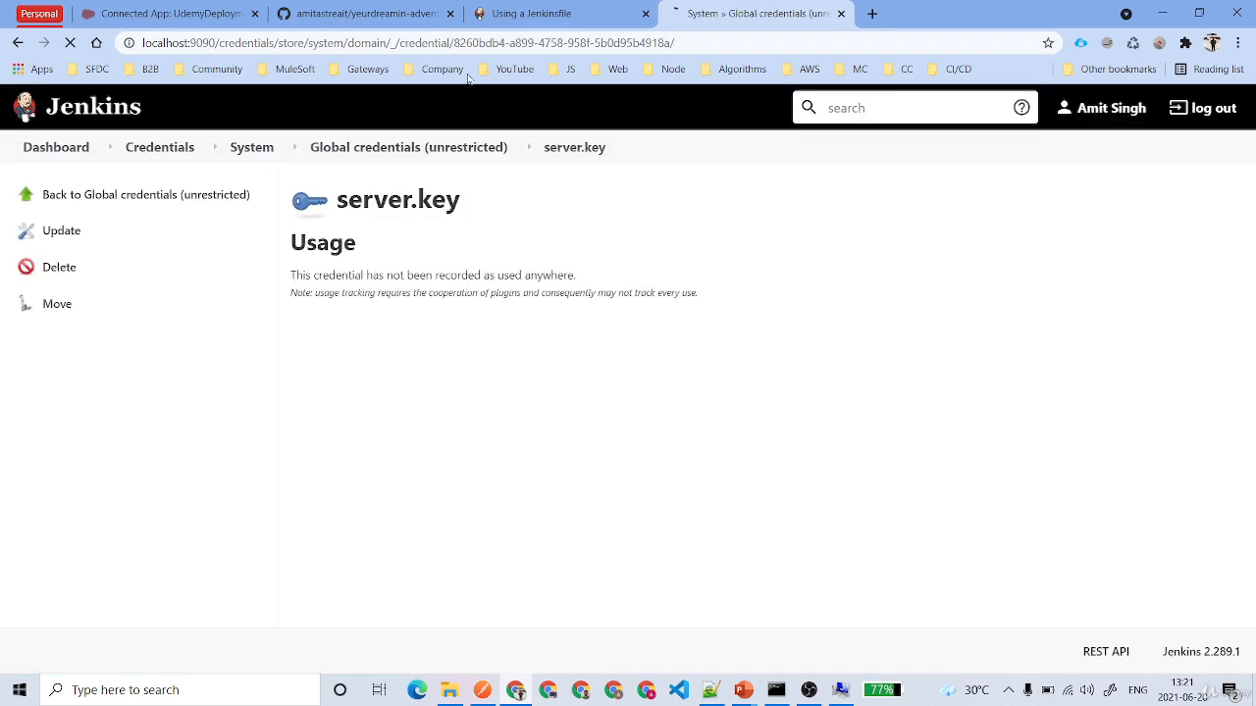
pyautogui.click(78, 229)
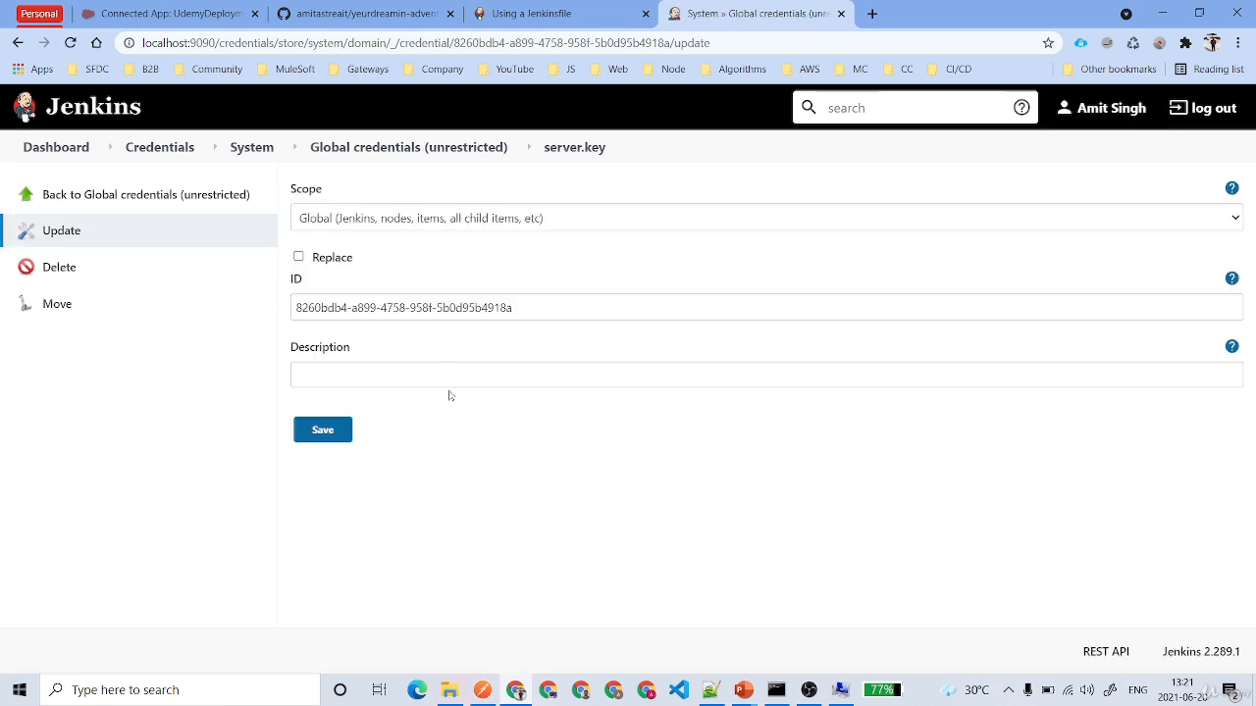
pyautogui.tripleClick(424, 308)
pyautogui.hotkey('ctrl', 'c')
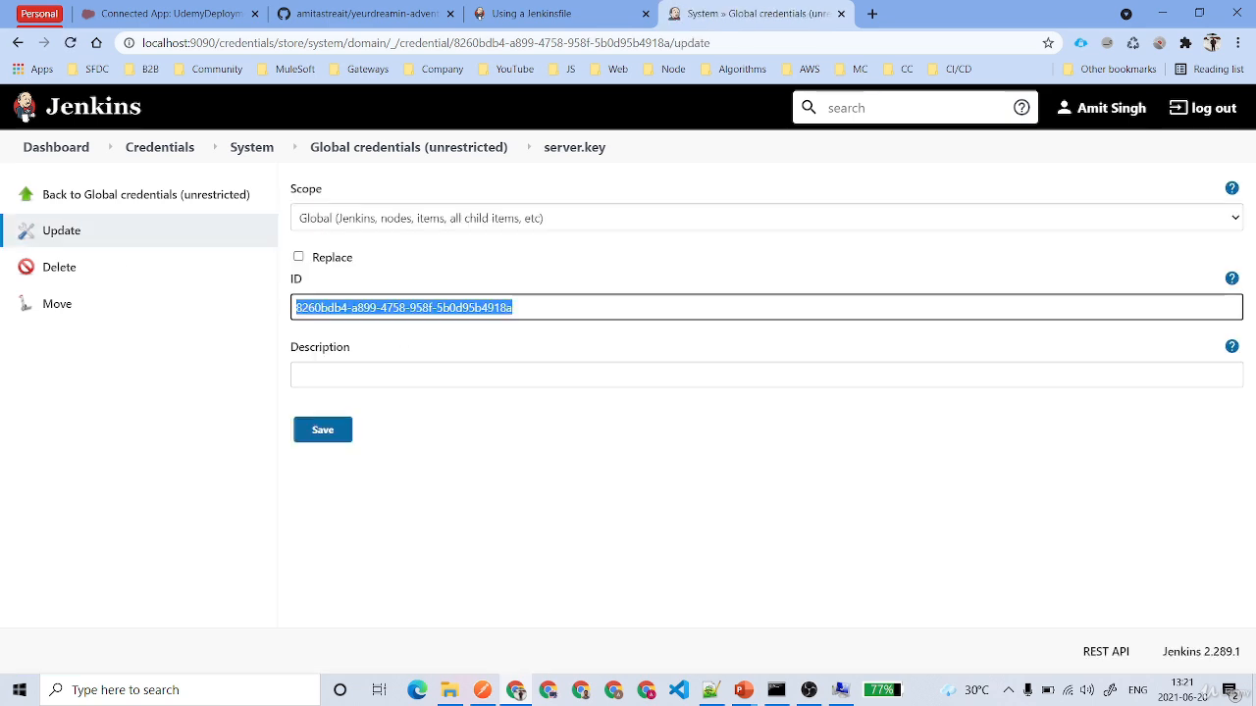
# - Switch to the pending system variable JWT_CRED_ID_DH, set its value to the copied credential ID and create it
pyautogui.click(840, 689)
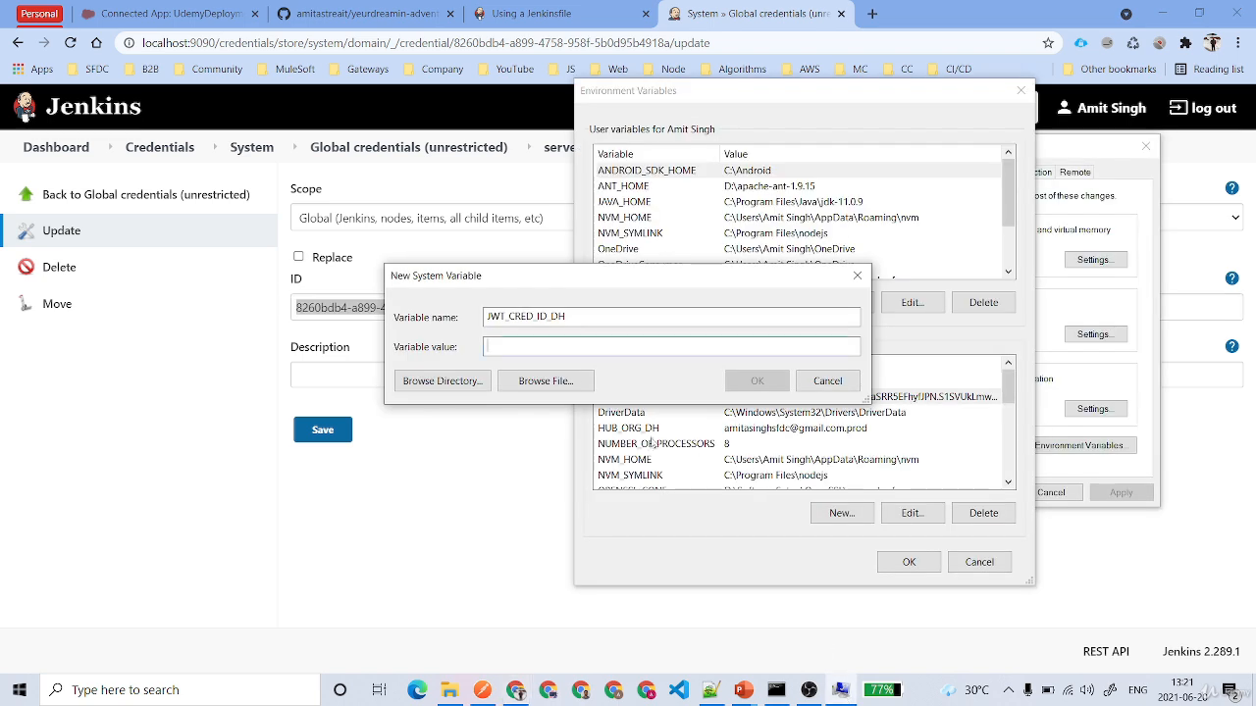
pyautogui.click(579, 346)
pyautogui.hotkey('ctrl', 'v')
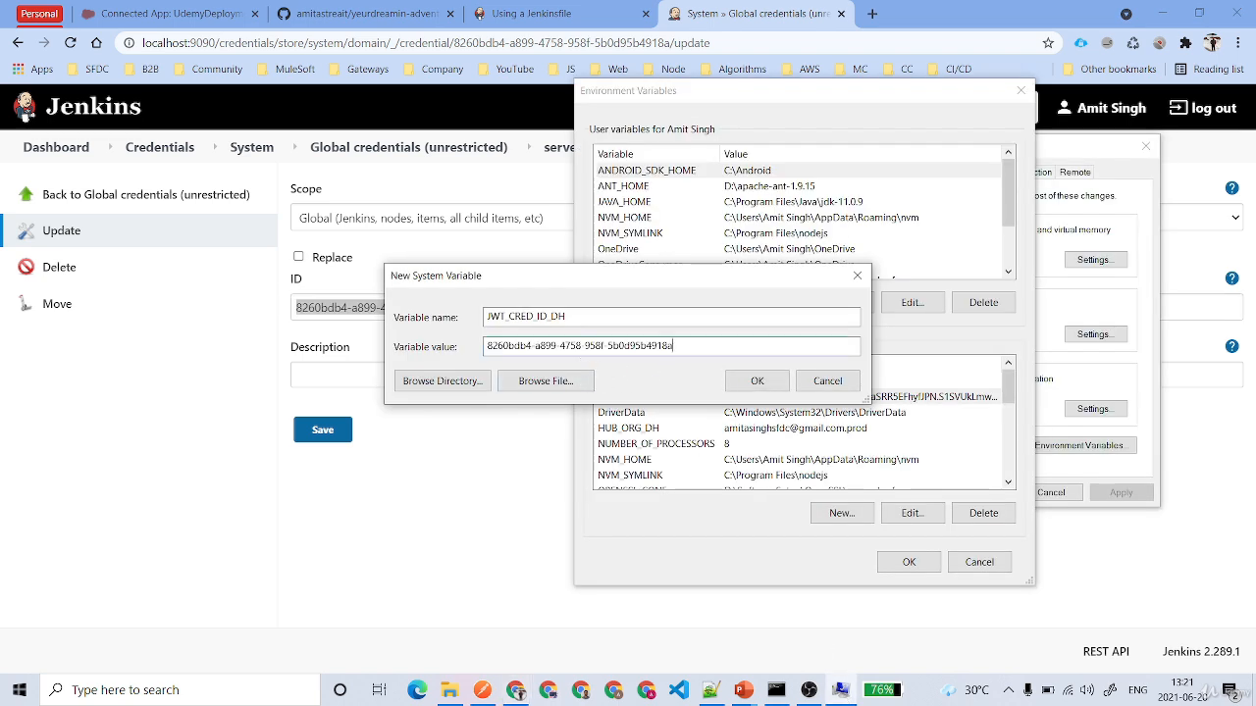
pyautogui.hotkey('ctrl', 'a')
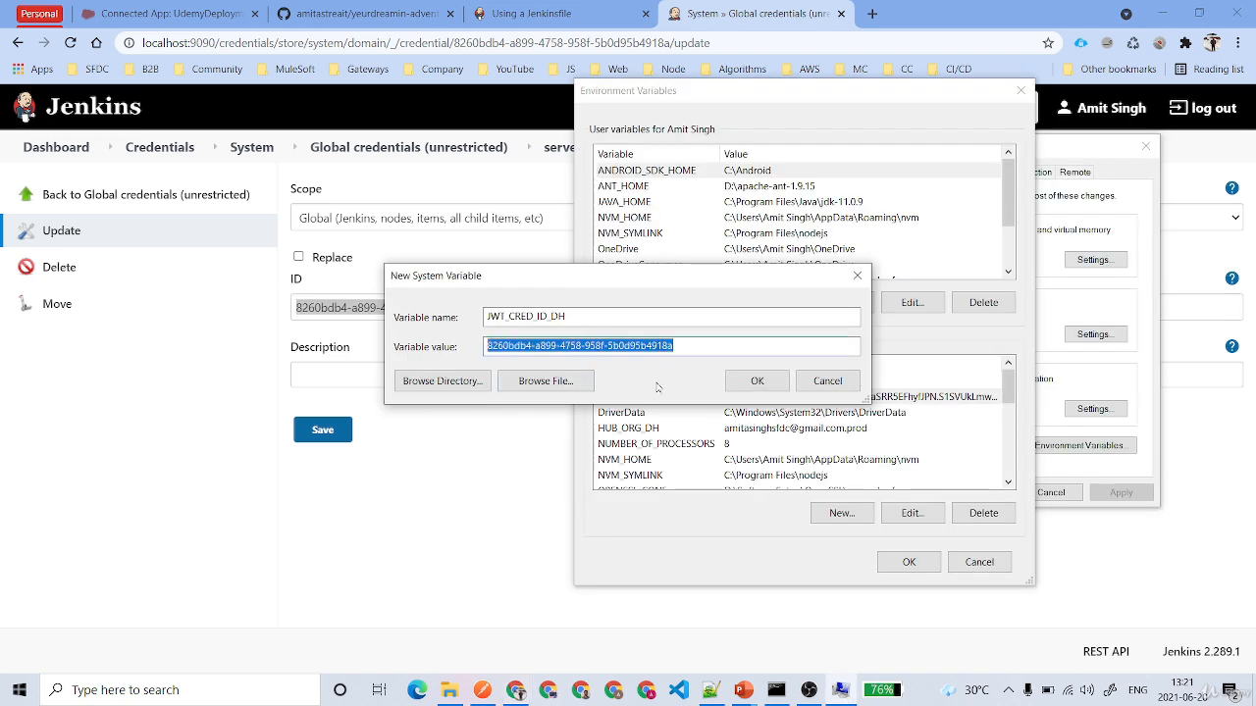
pyautogui.click(757, 381)
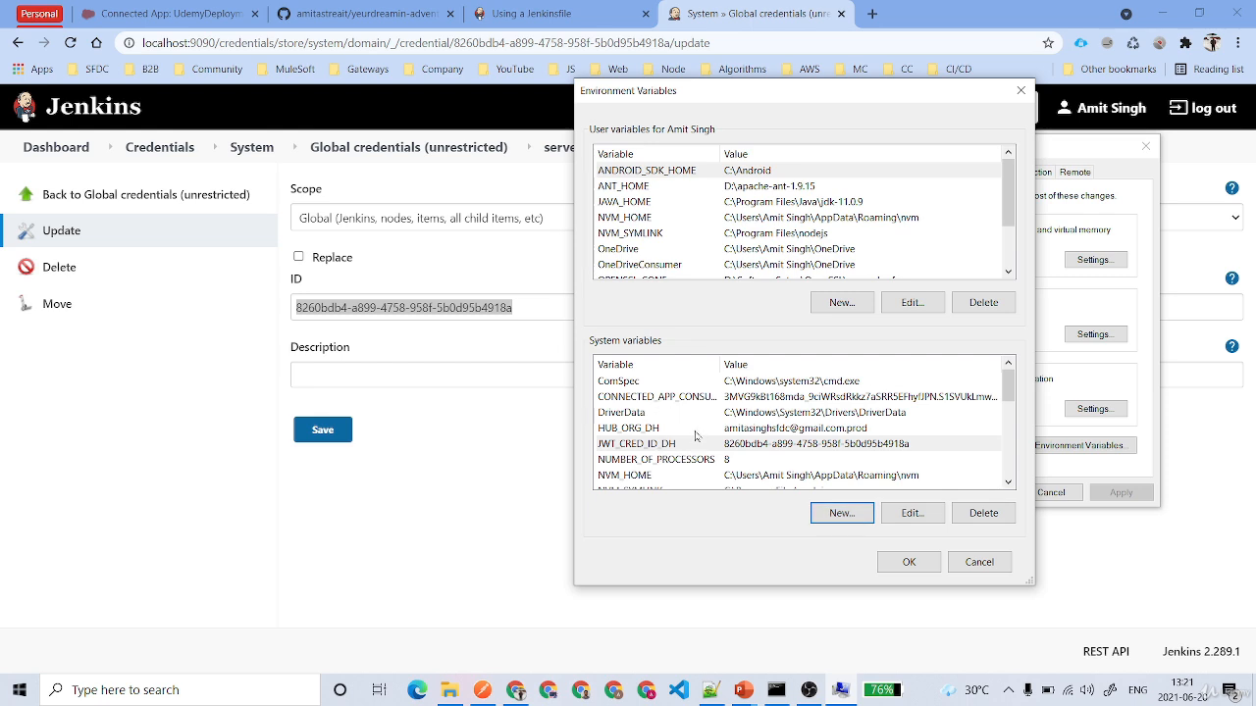
# - Back in Jenkins, save the server.key credential with the description "Salesforce Prod Key" and return to the global credentials list
pyautogui.click(458, 563)
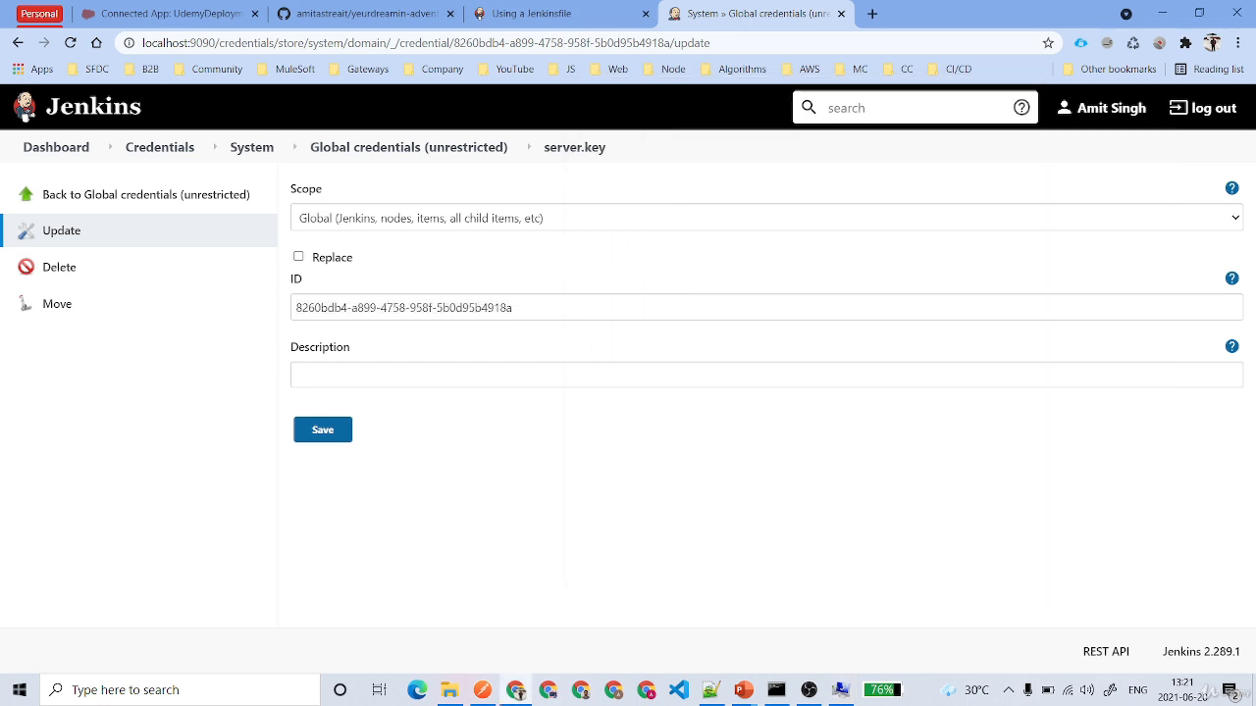
pyautogui.click(458, 375)
pyautogui.write('Salesdorce Pr')
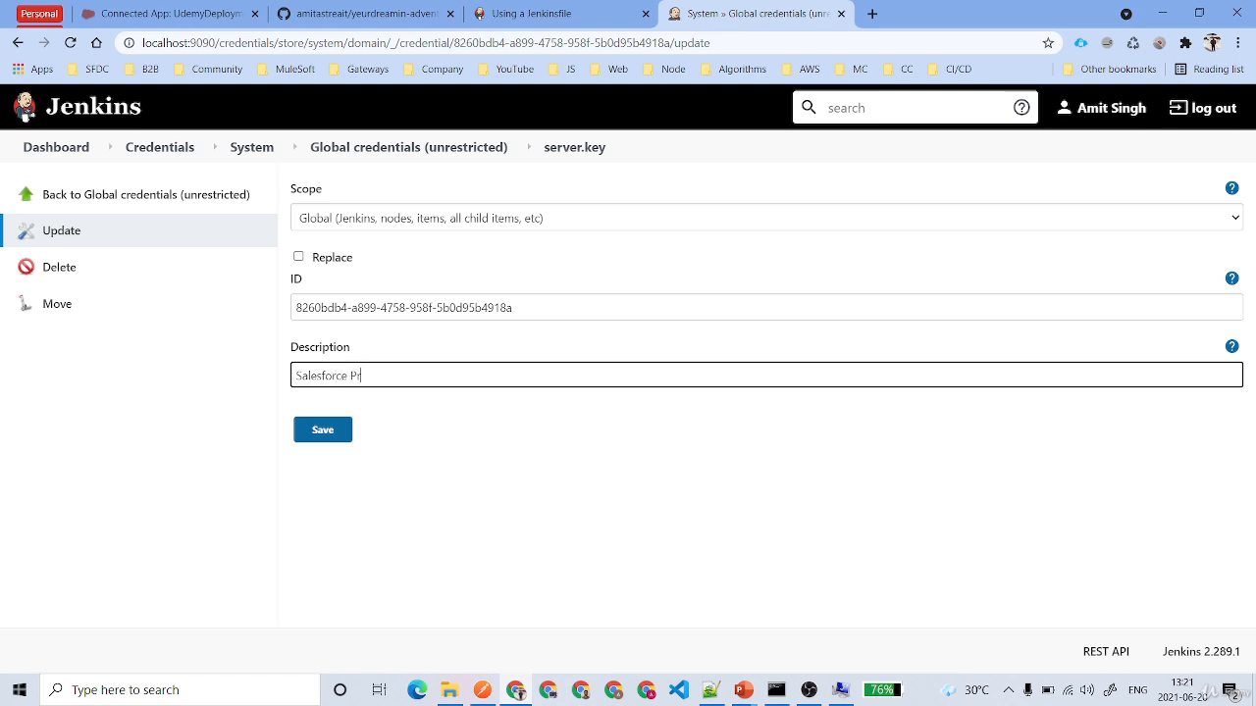
pyautogui.write('I.Key')
pyautogui.write('y')
pyautogui.click(326, 430)
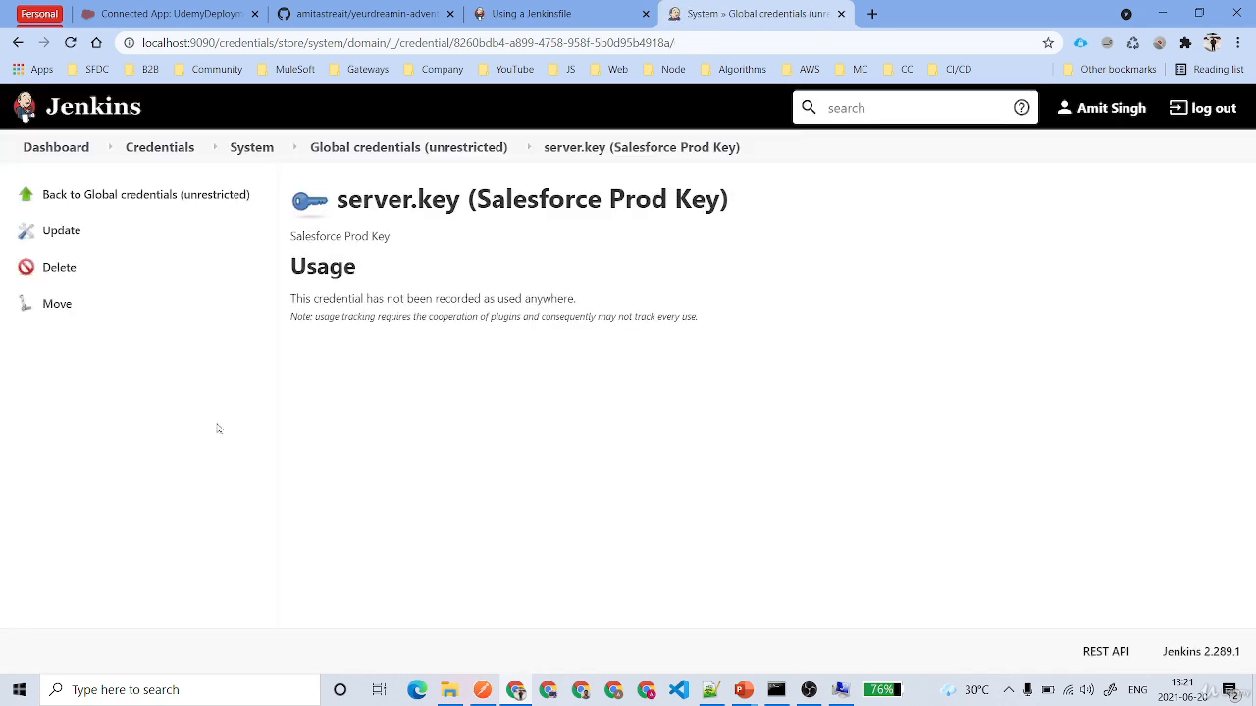
pyautogui.click(401, 149)
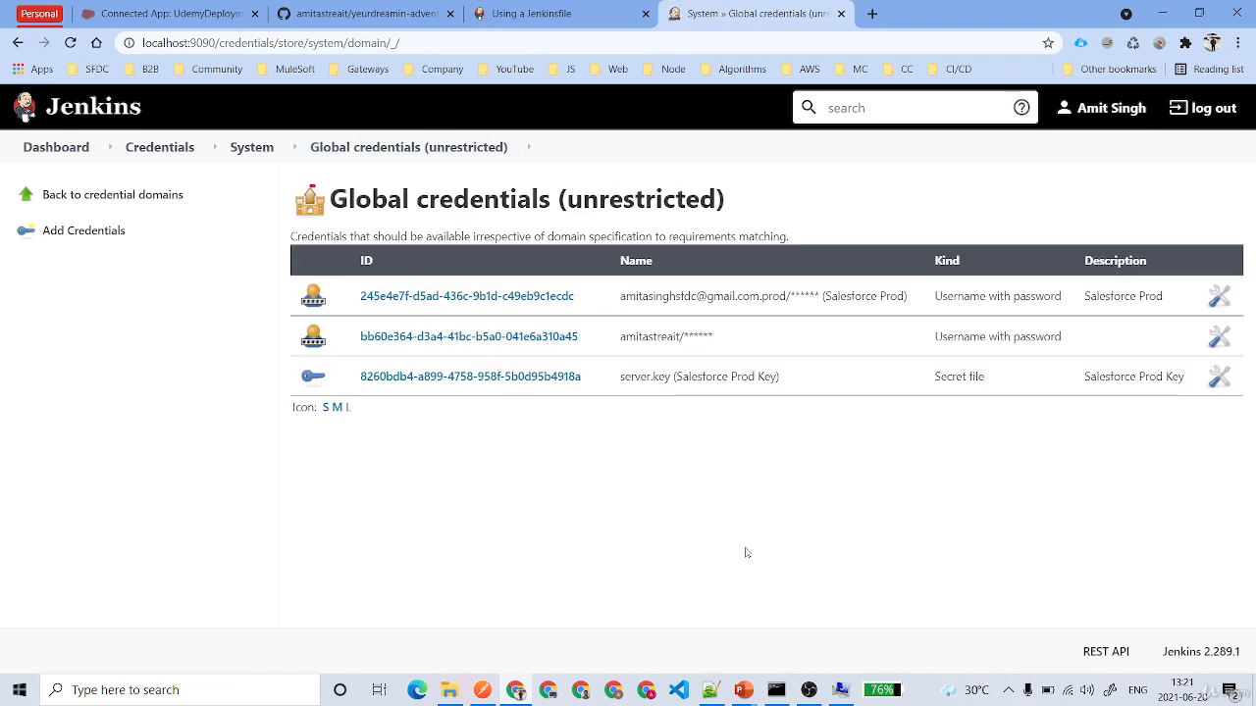
# - Return to the Windows environment variables, apply the new system variables and close System Properties
pyautogui.click(840, 690)
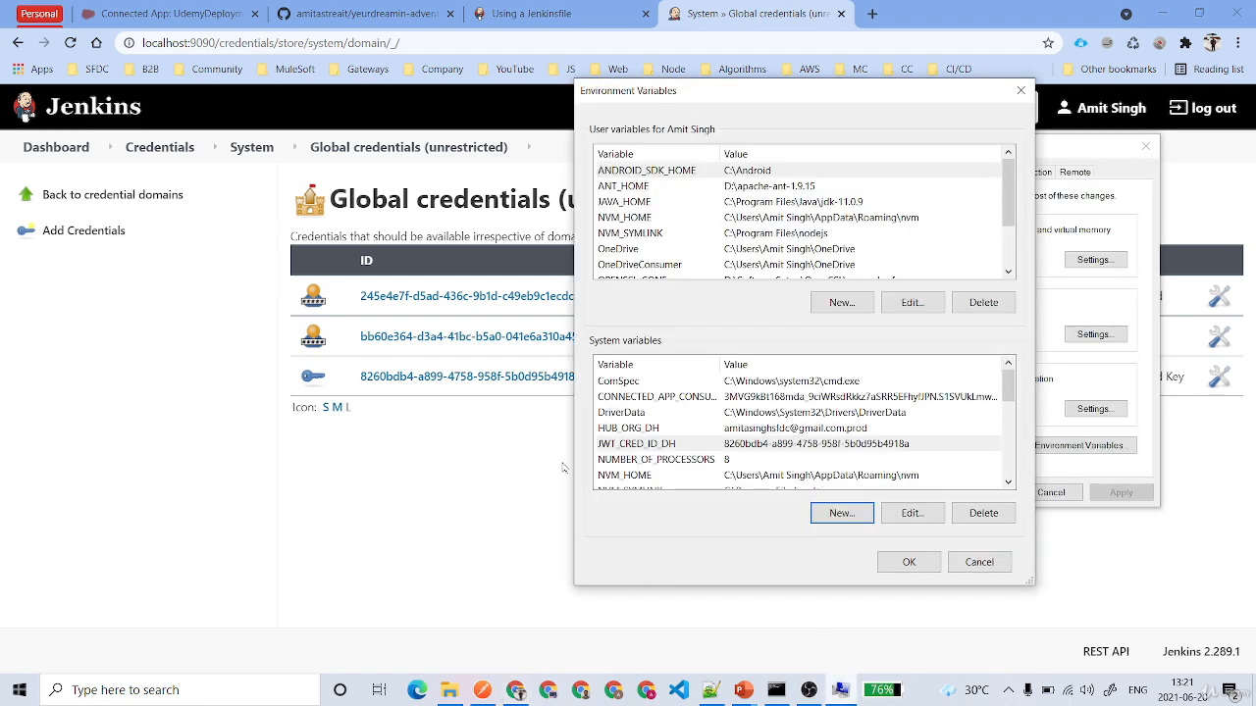
pyautogui.click(906, 562)
pyautogui.click(980, 493)
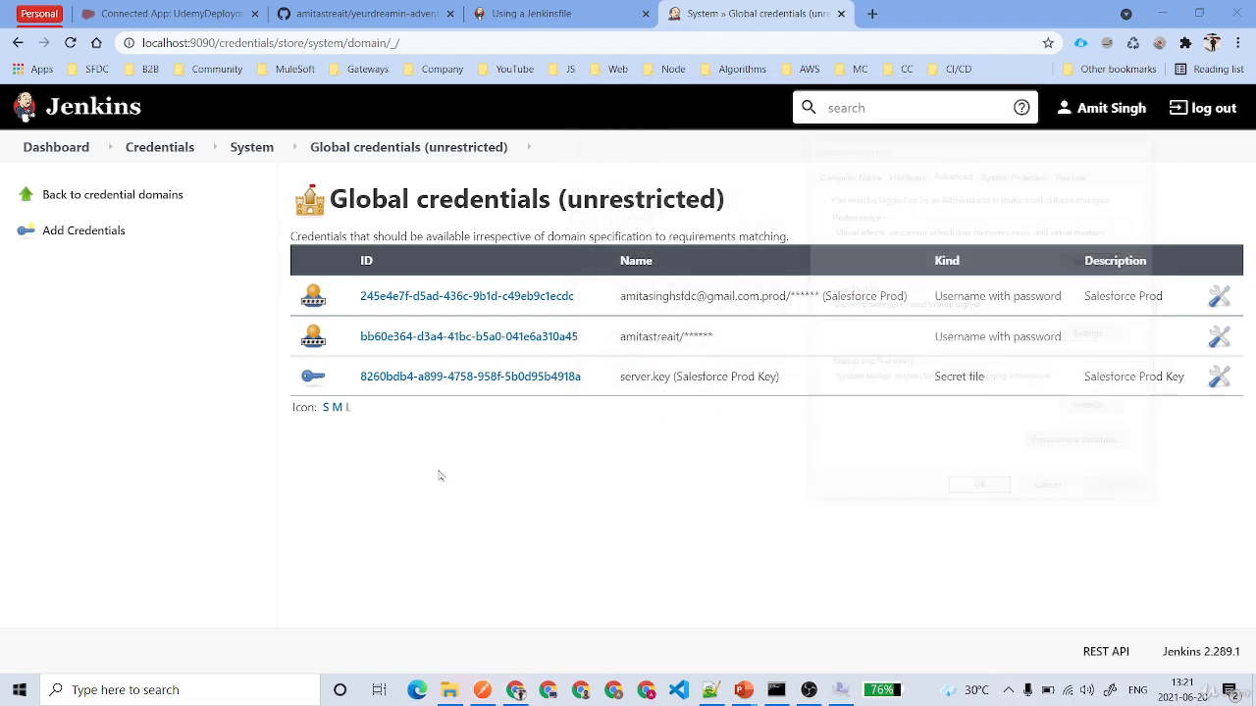